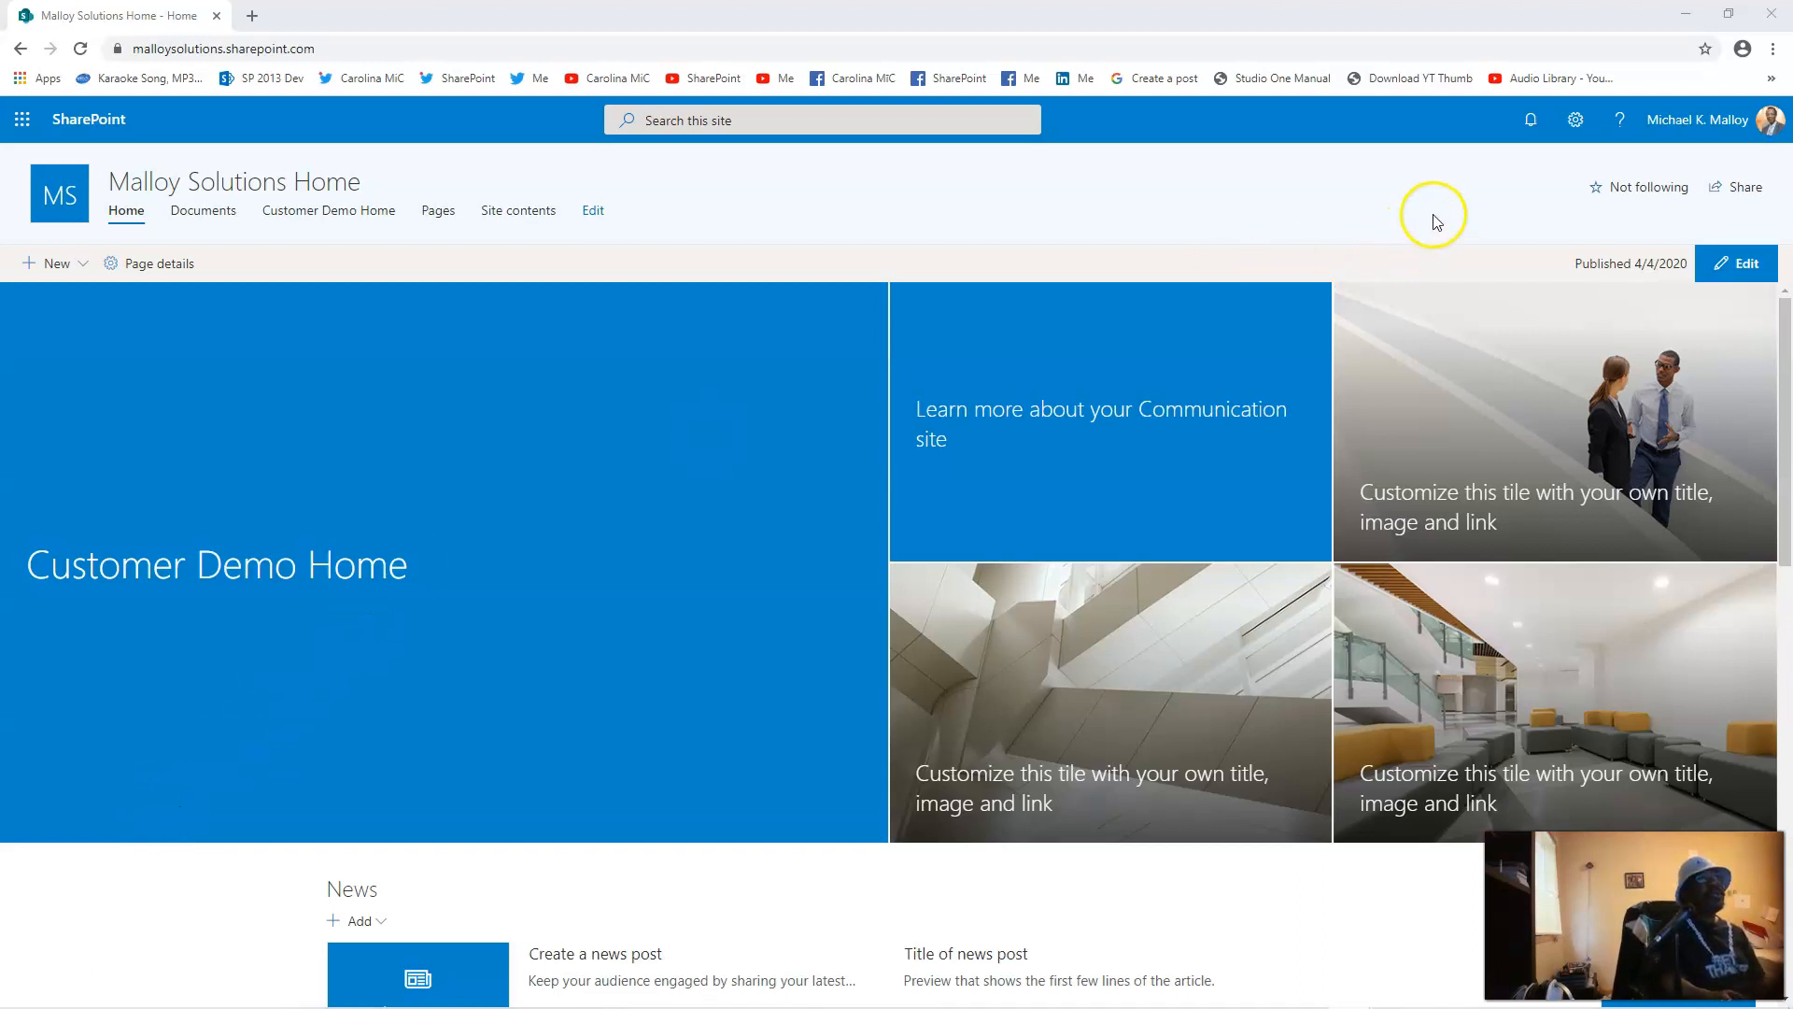
Step: Open Song-Catalogue.xlsx from the Customer Demo Home site's Documents library
mouse_move(530, 1004)
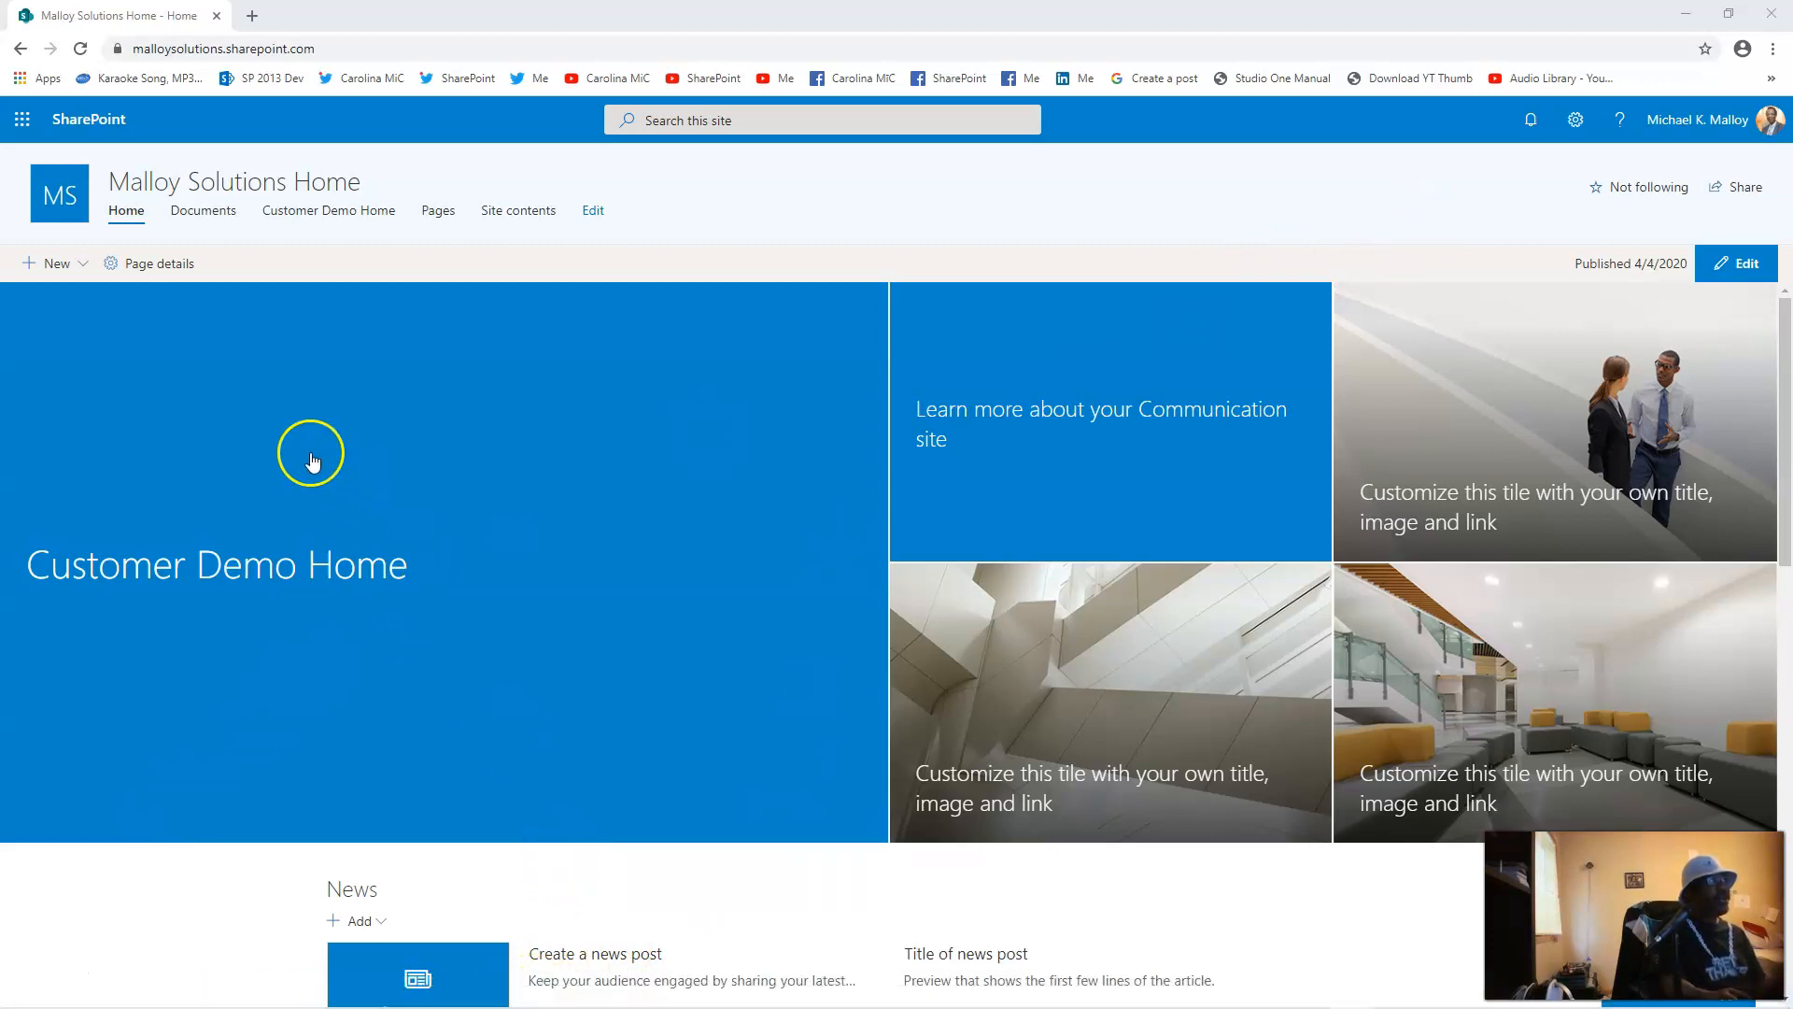
left_click(299, 218)
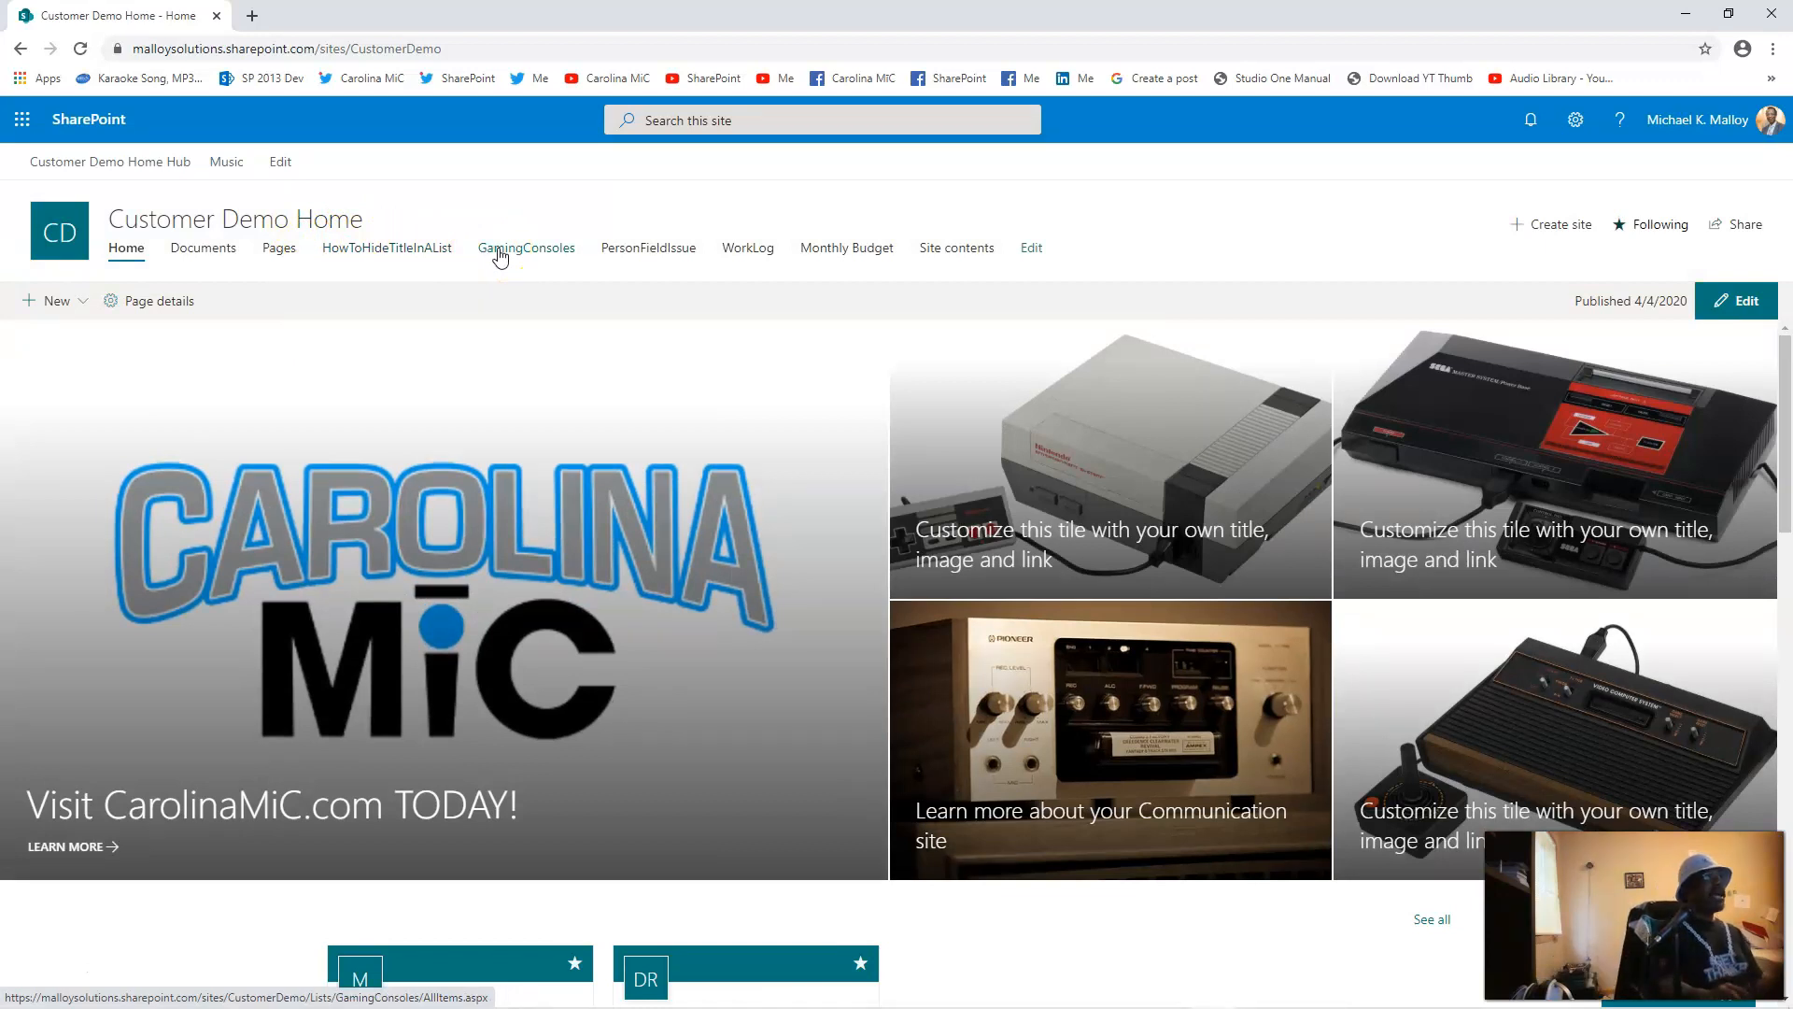
left_click(483, 256)
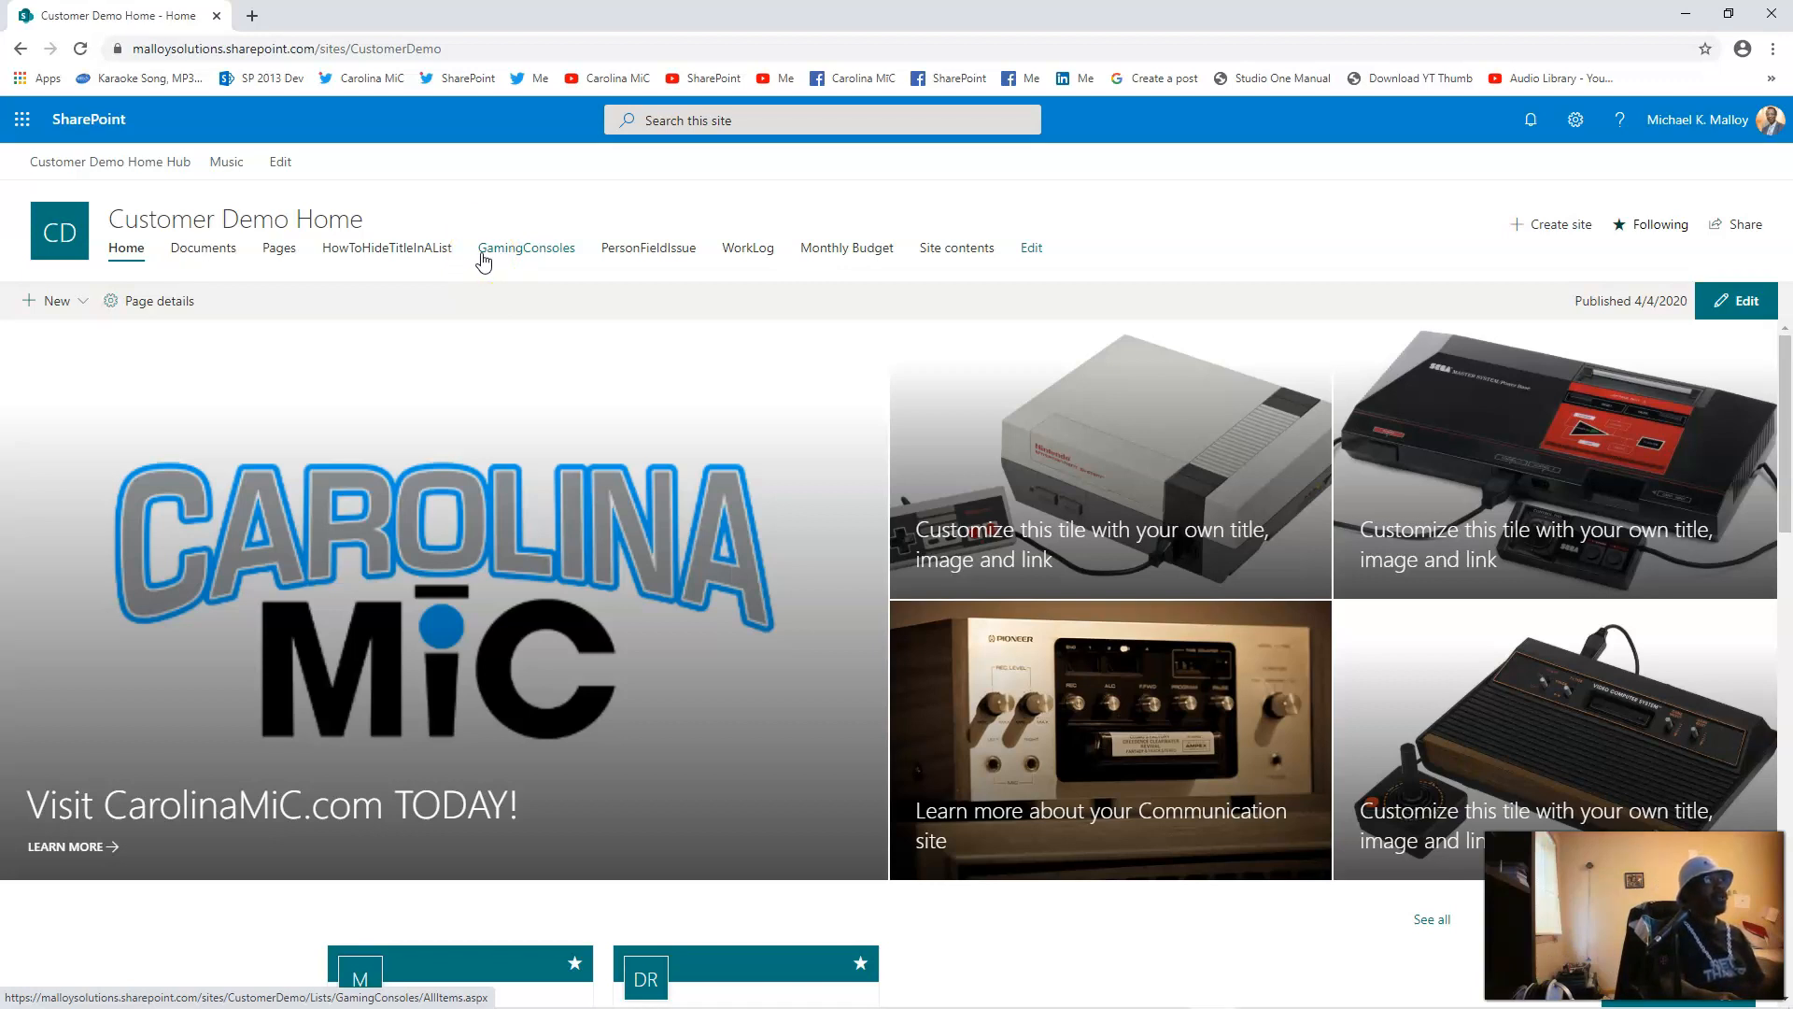
left_click(201, 253)
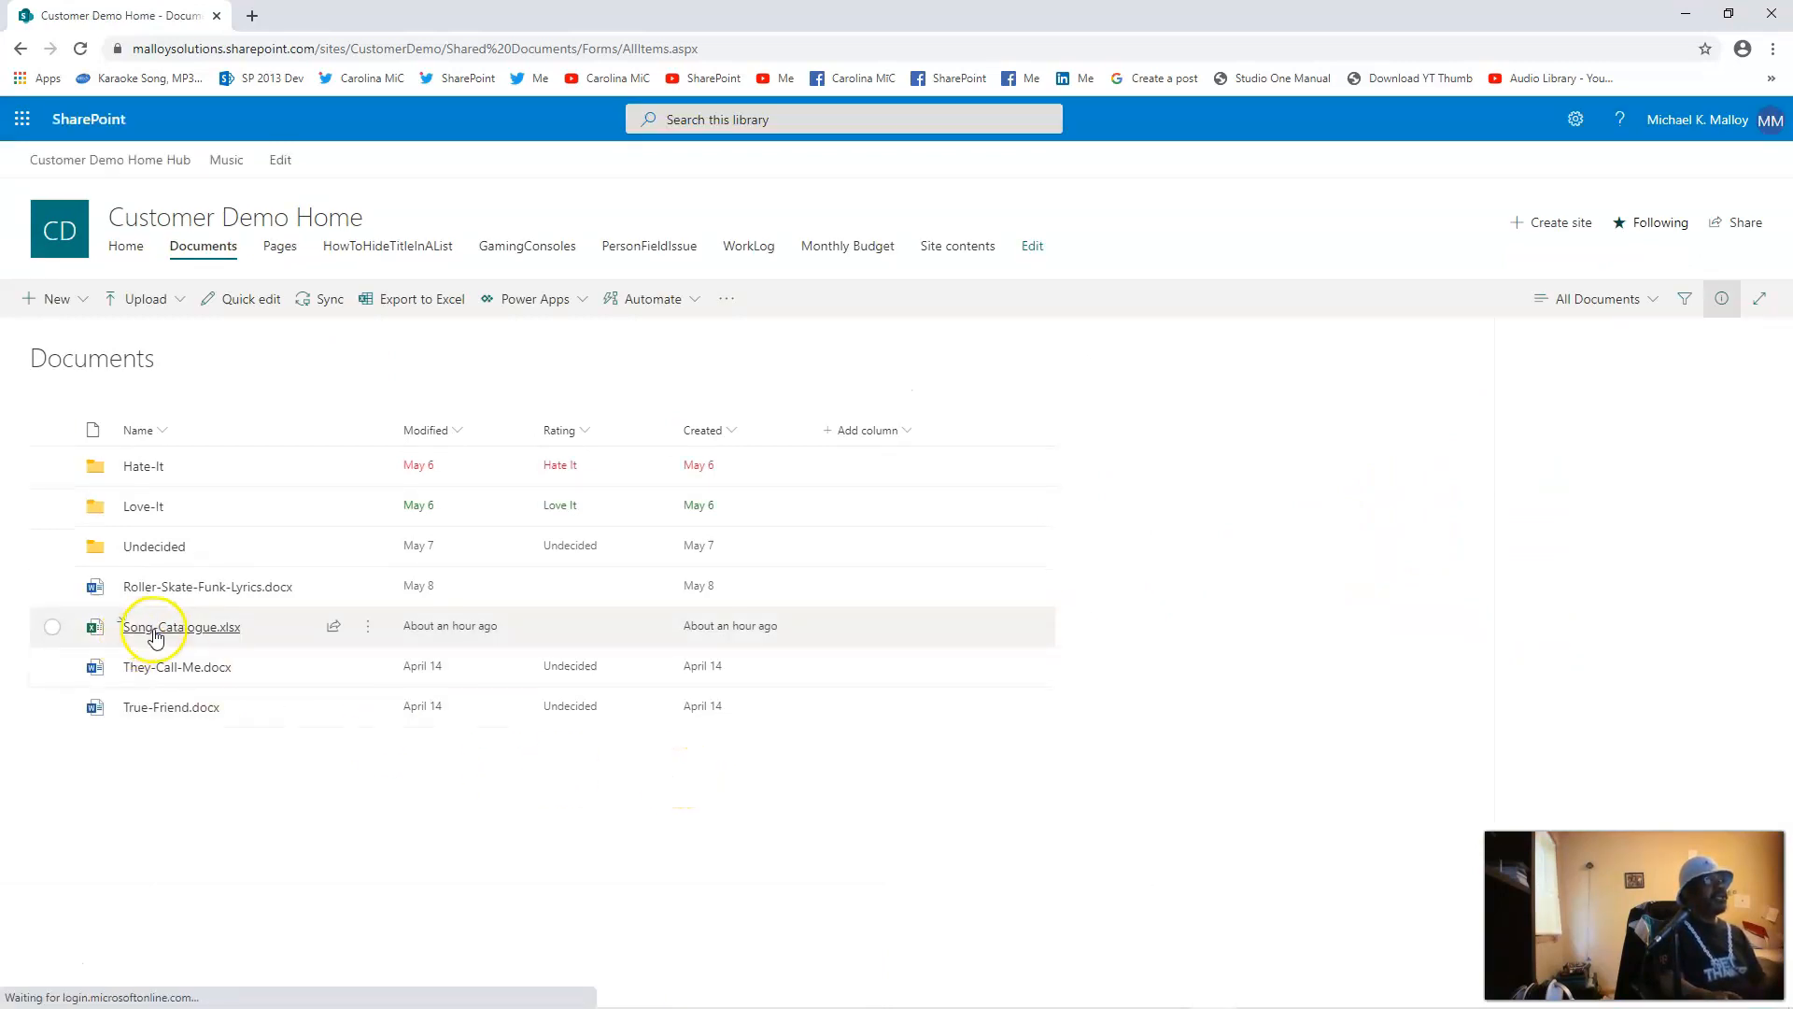
left_click(156, 628)
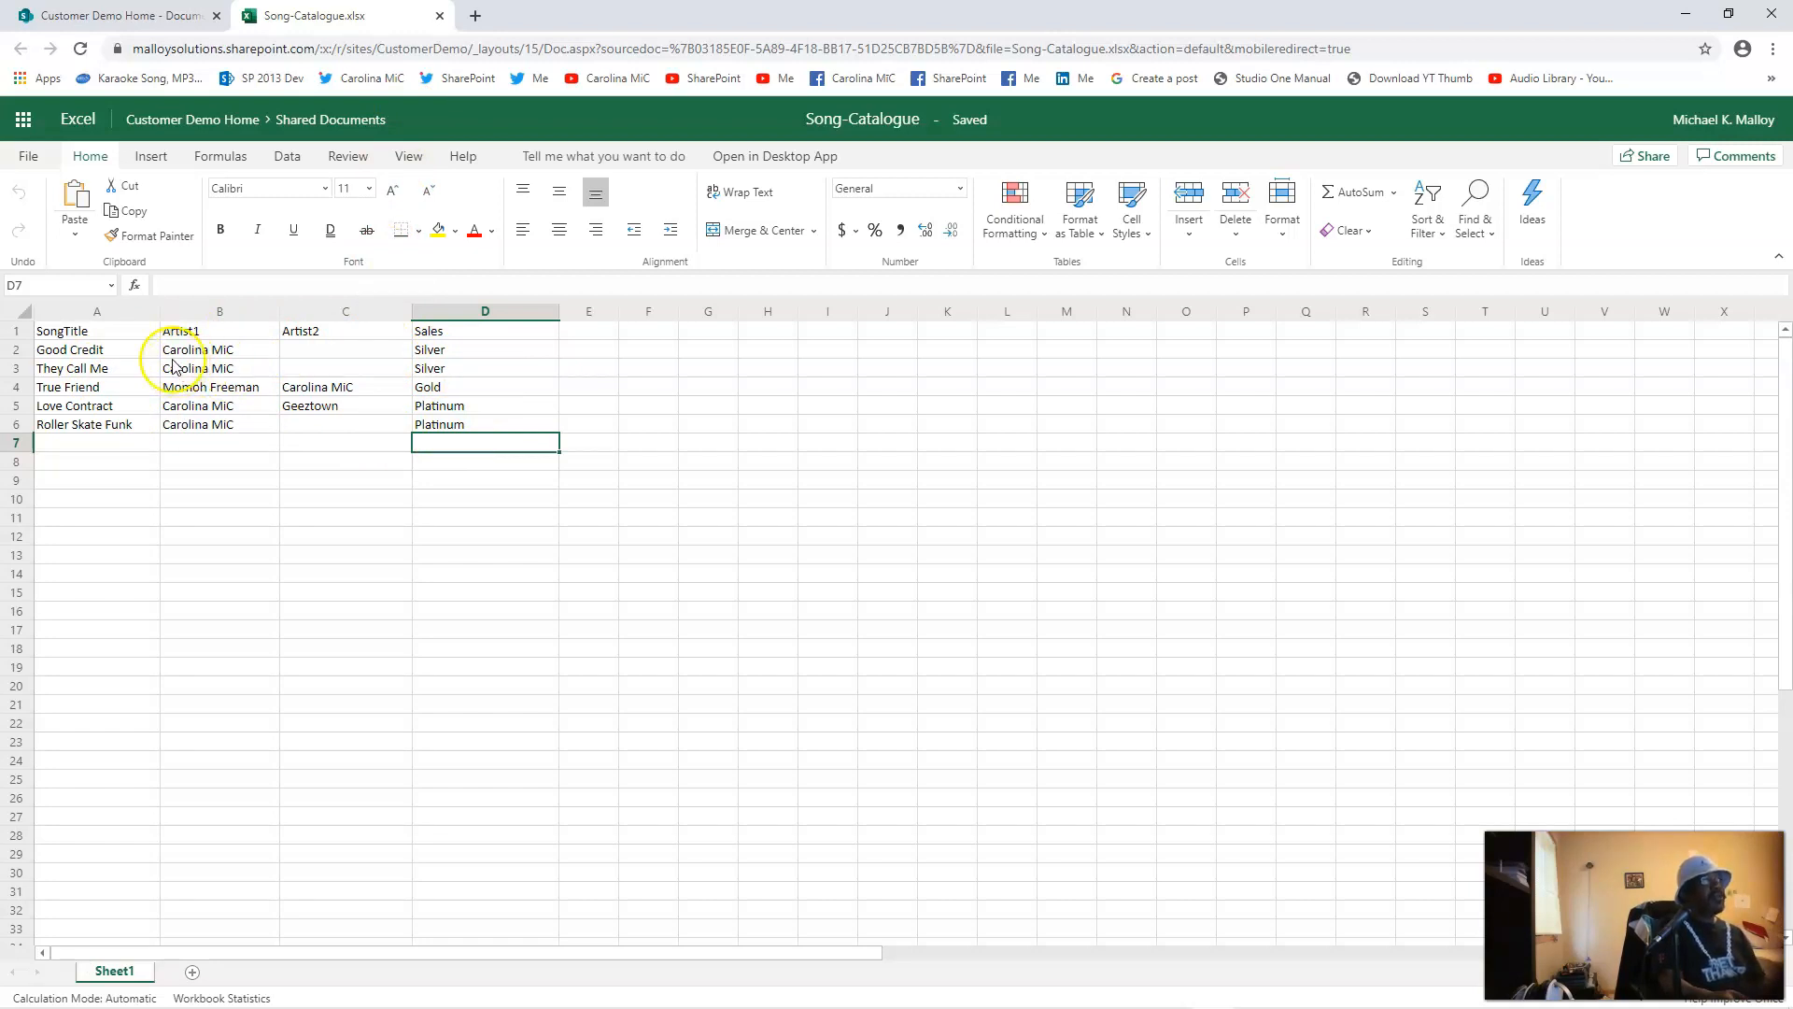
left_click(91, 333)
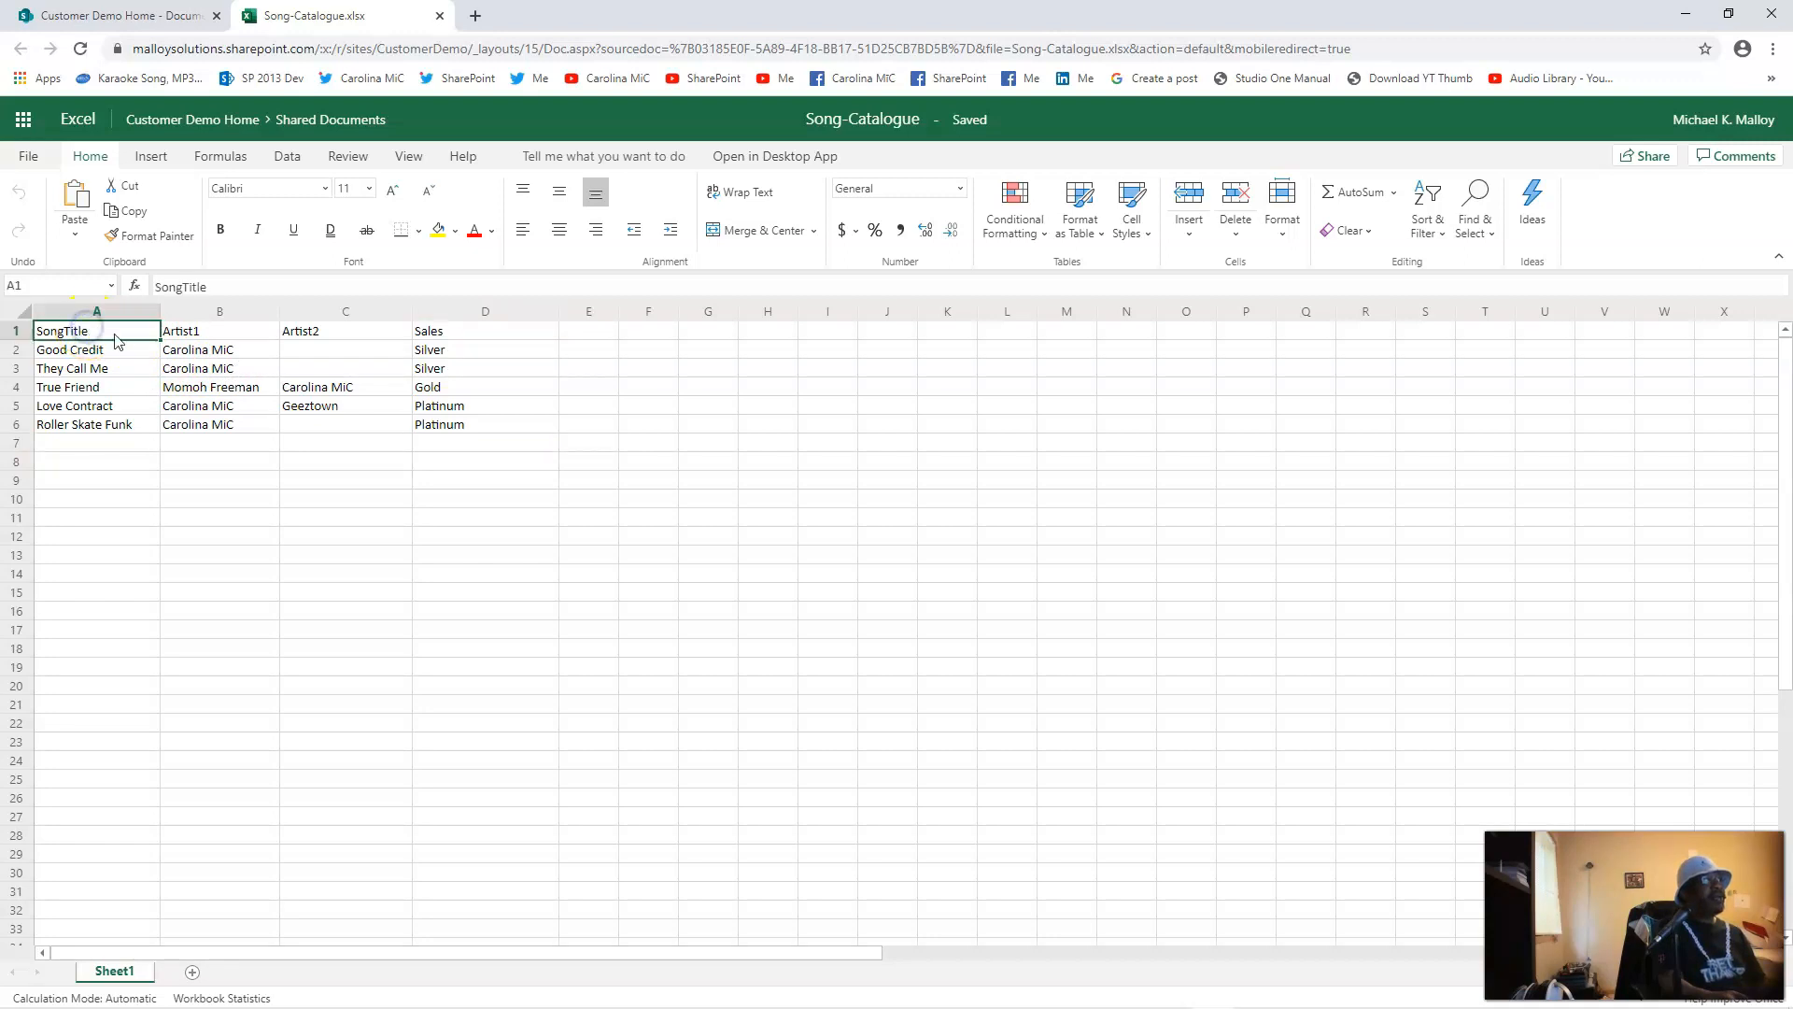
left_click(195, 338)
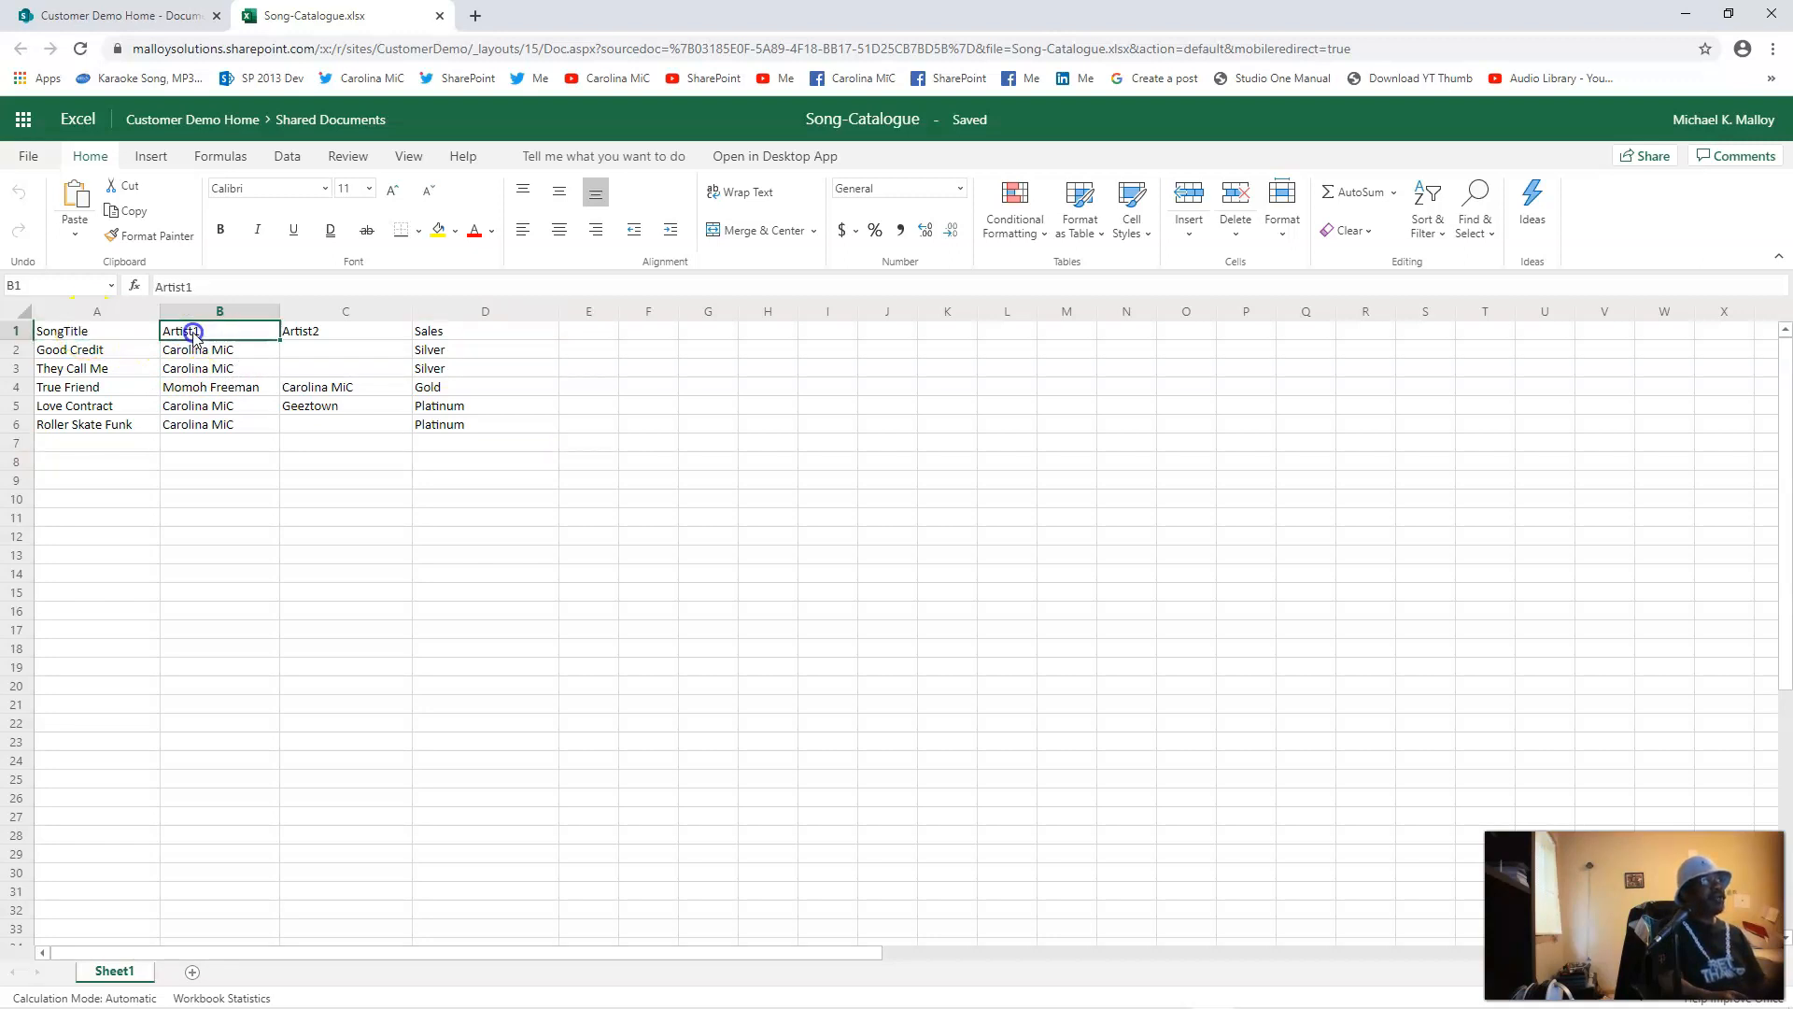
left_click(318, 338)
left_click(435, 336)
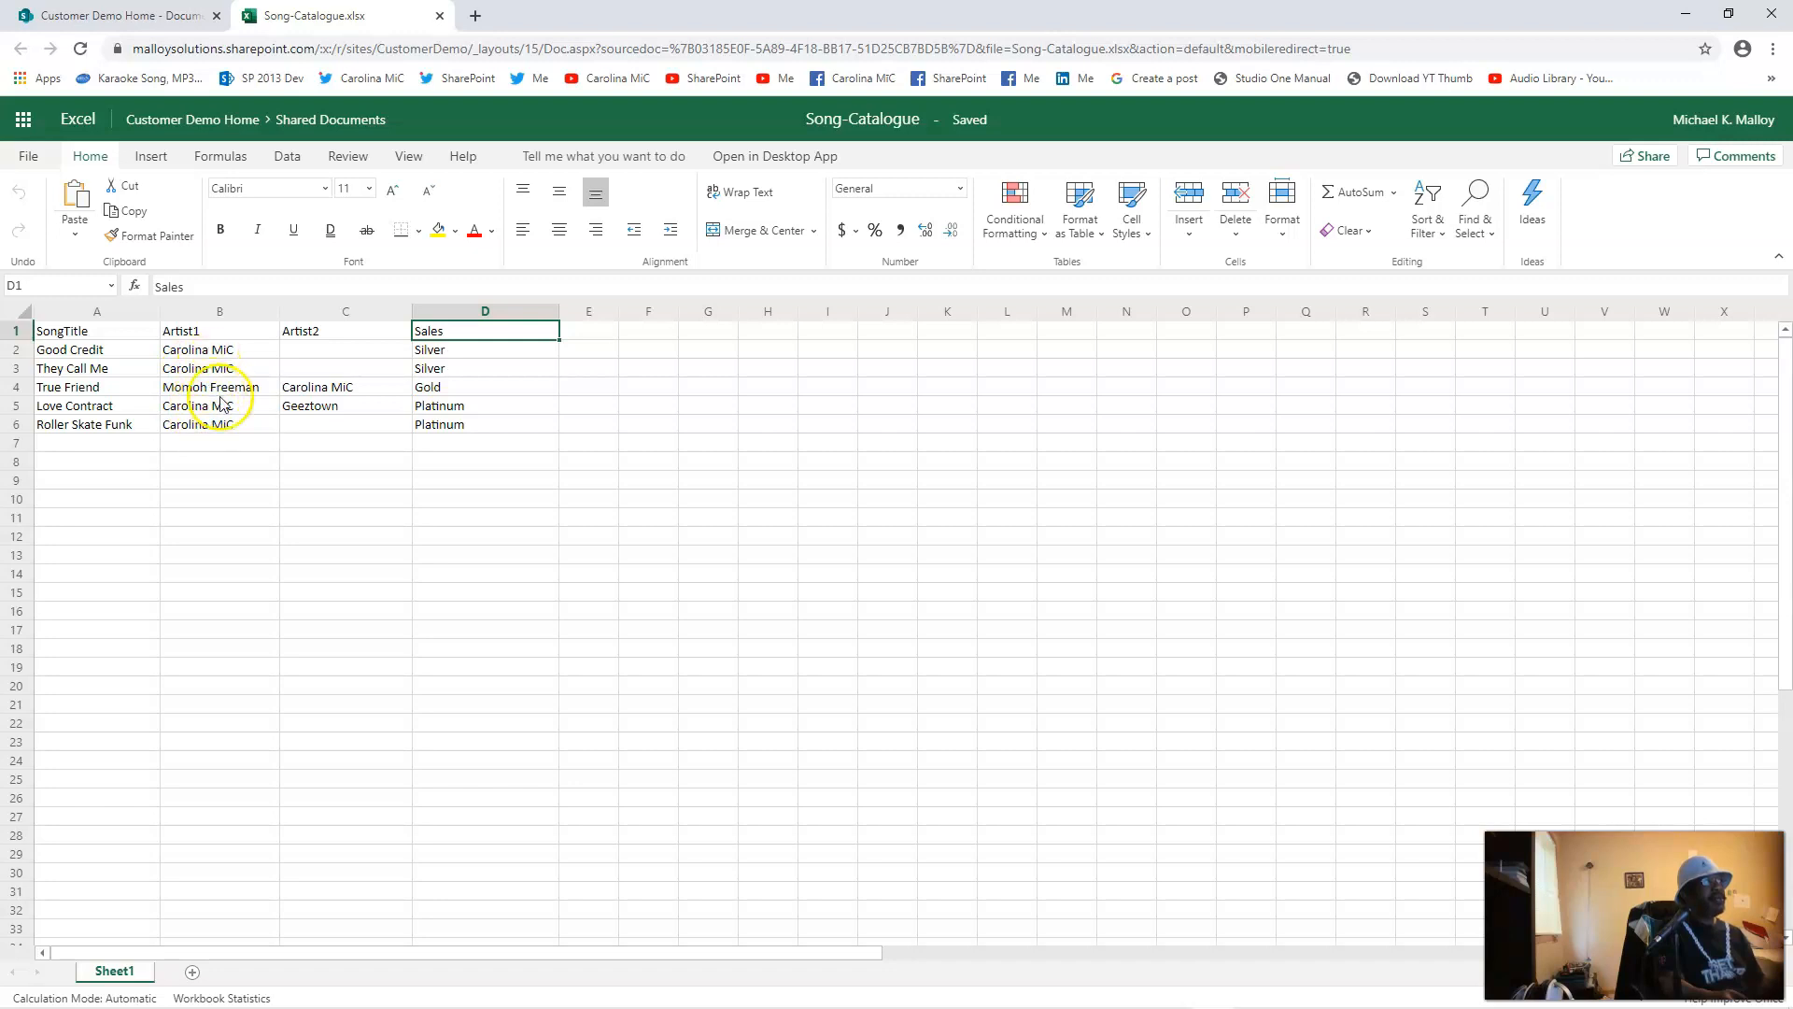
left_click(314, 351)
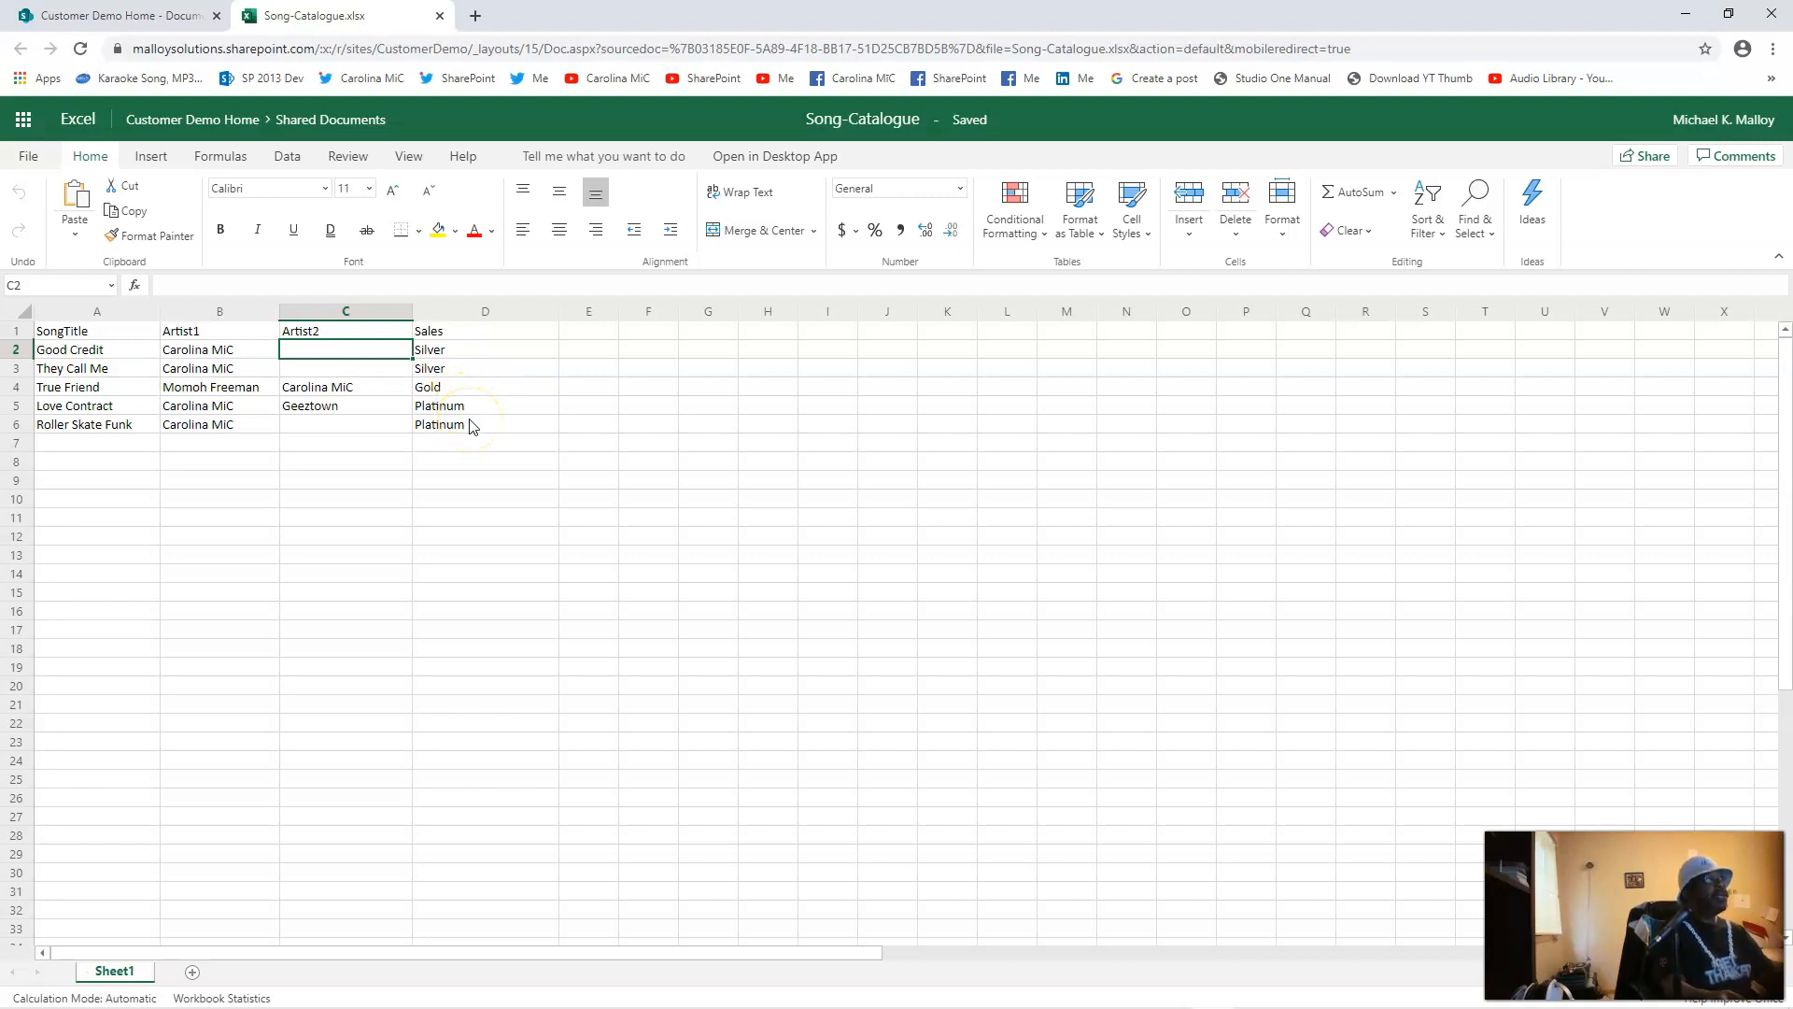
left_click(138, 332)
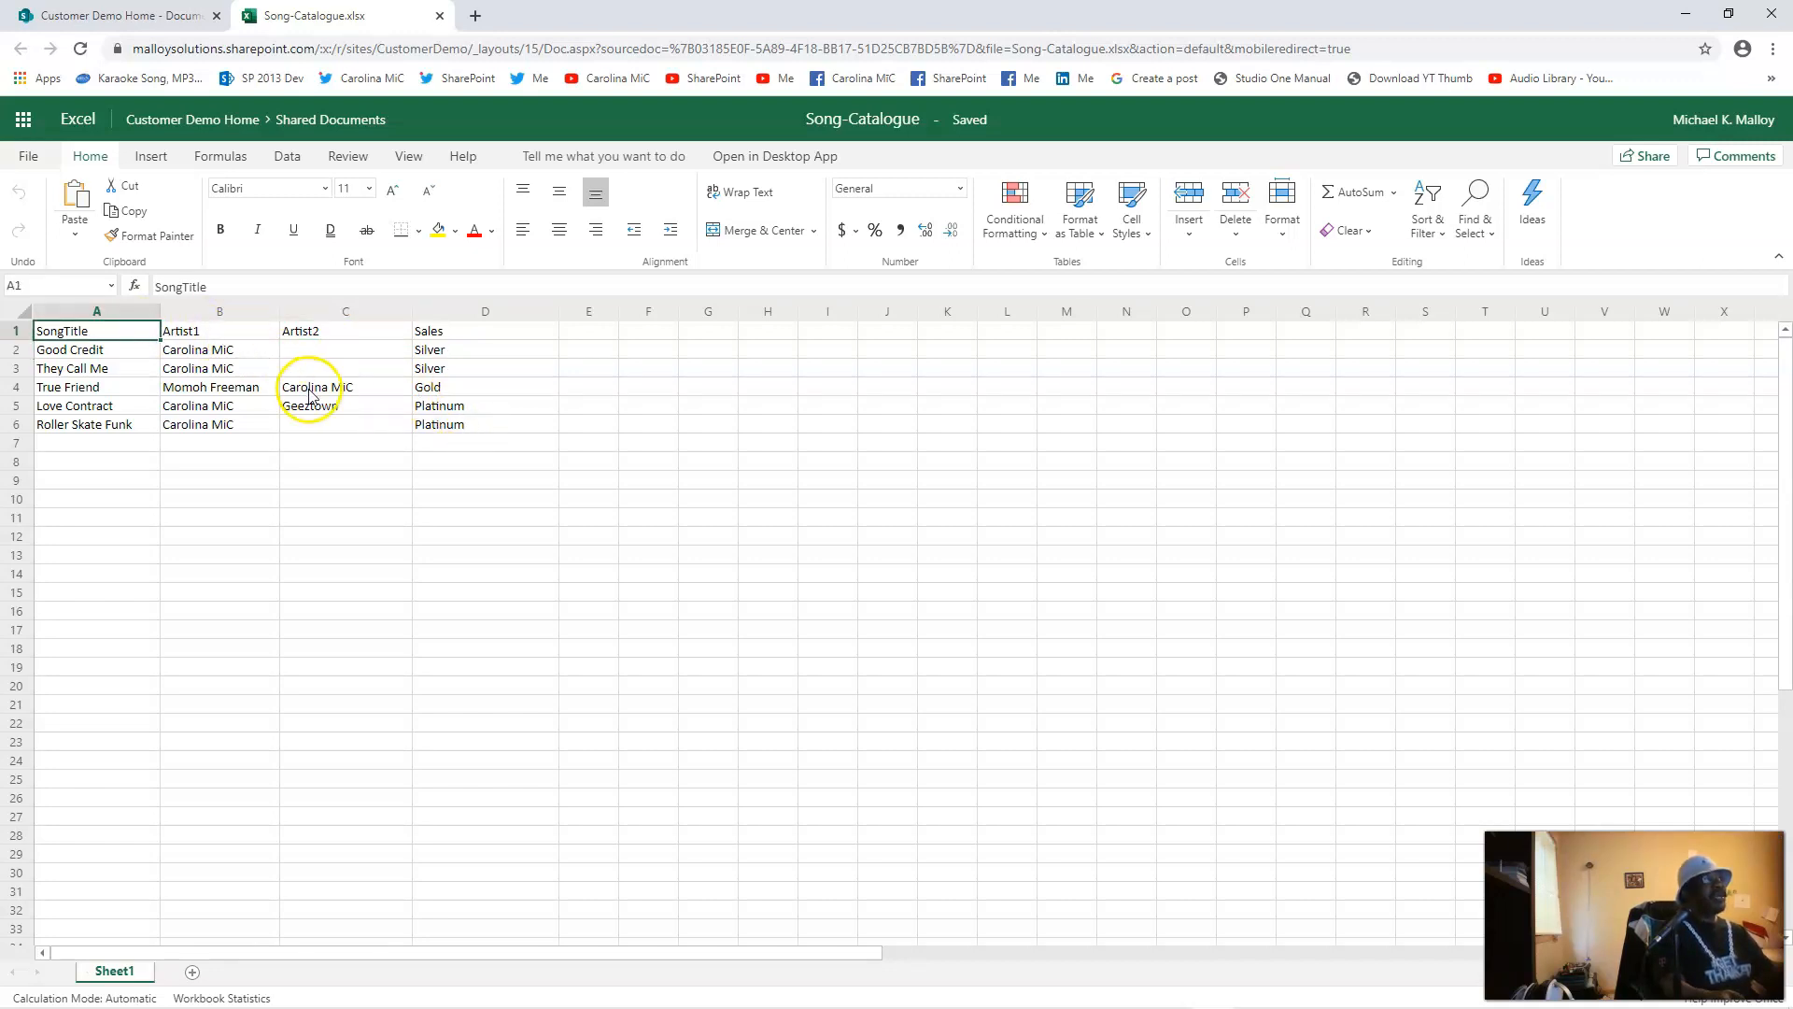
left_click(369, 332)
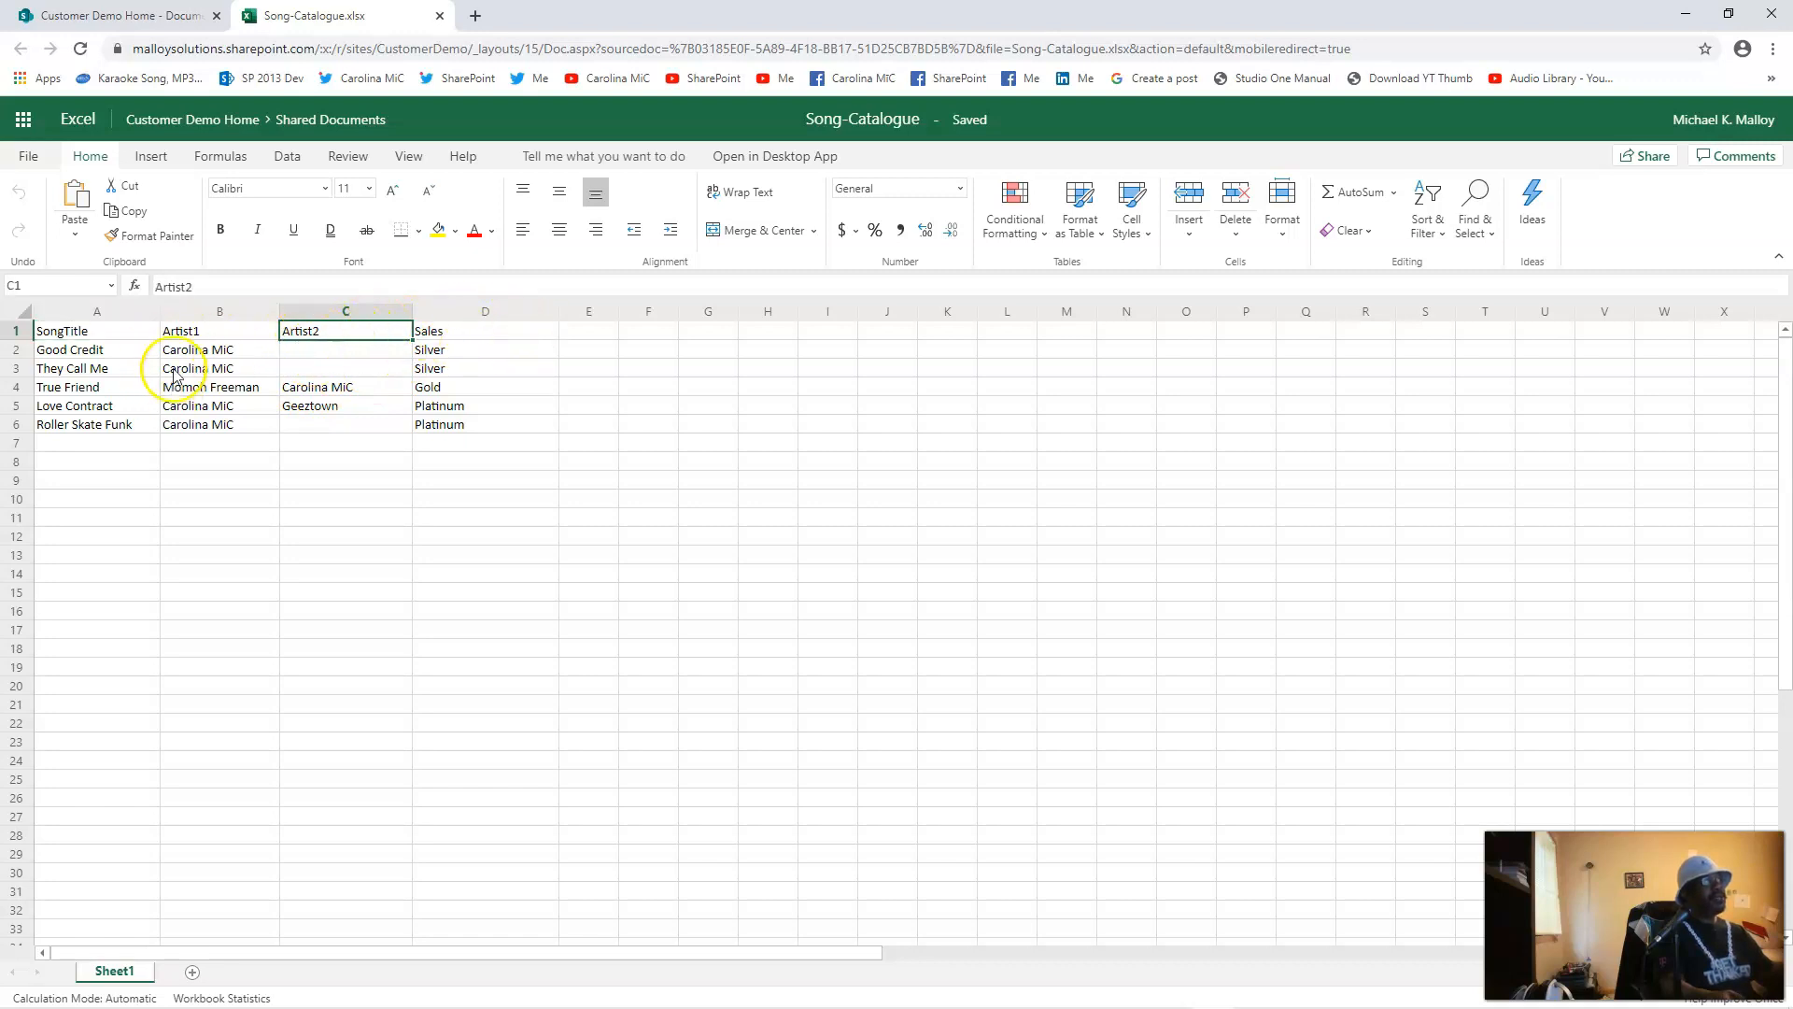
left_click(1282, 234)
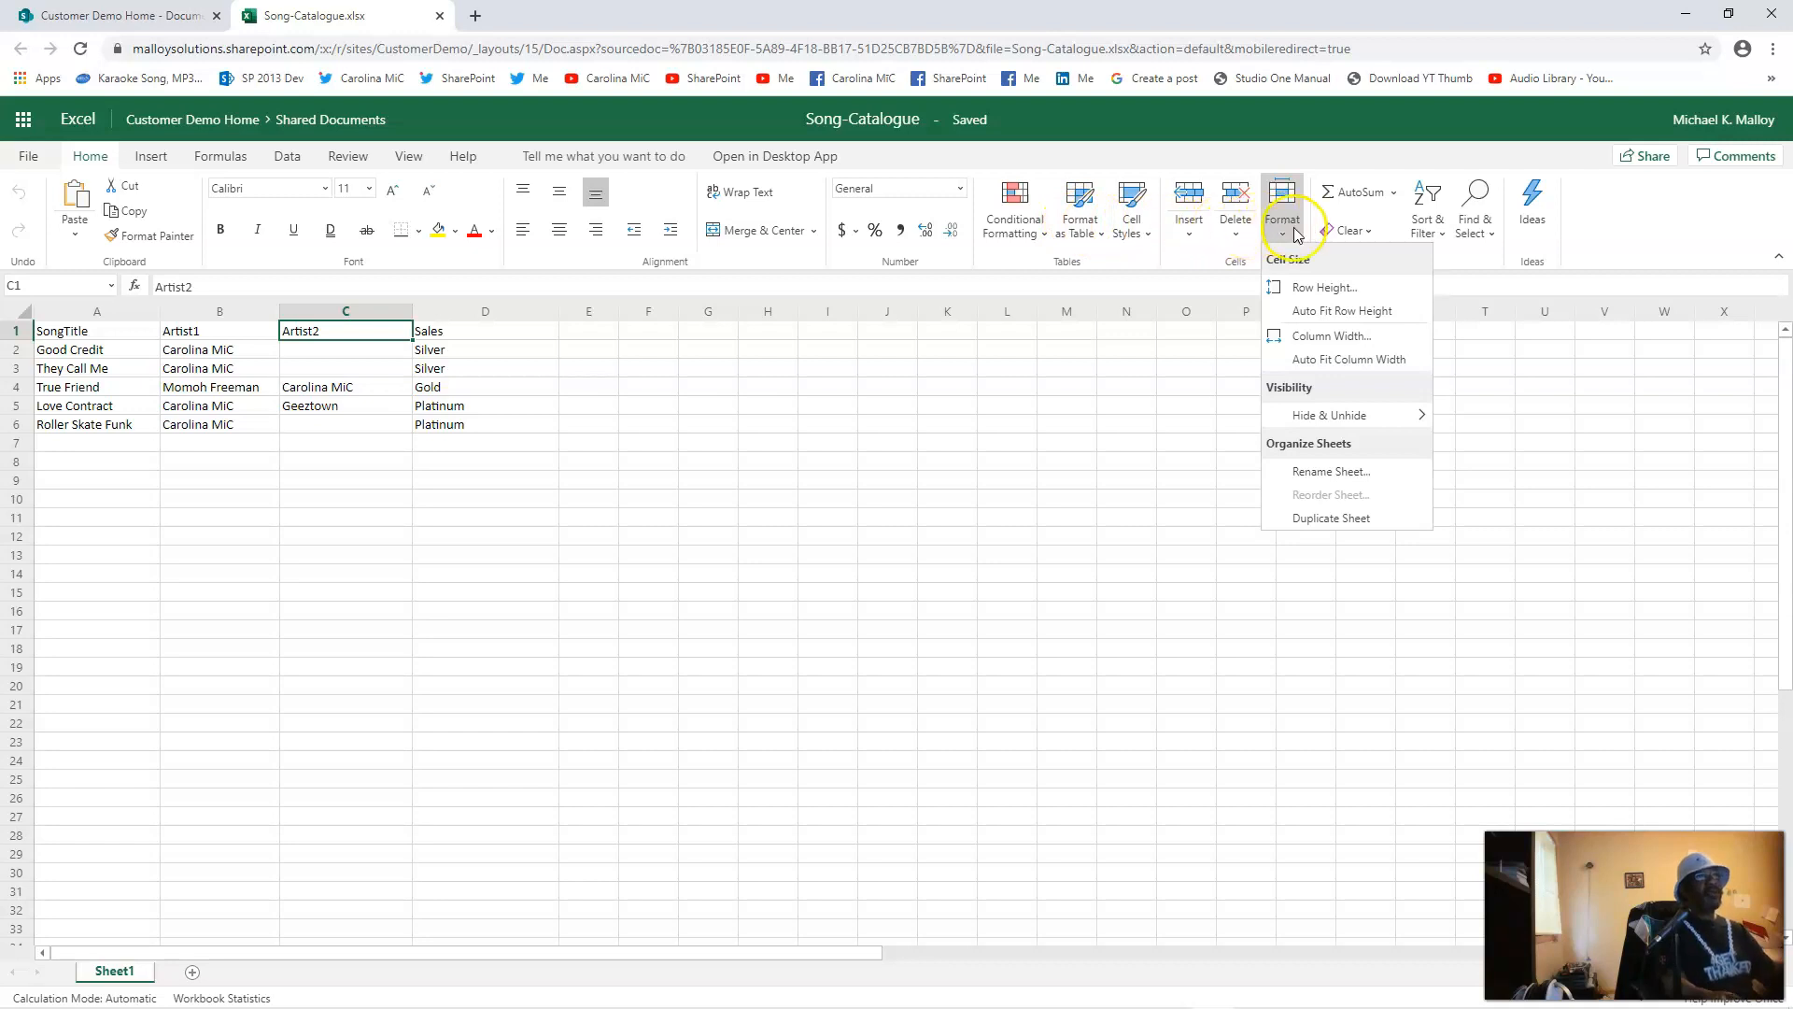
left_click(1086, 229)
left_click(1087, 232)
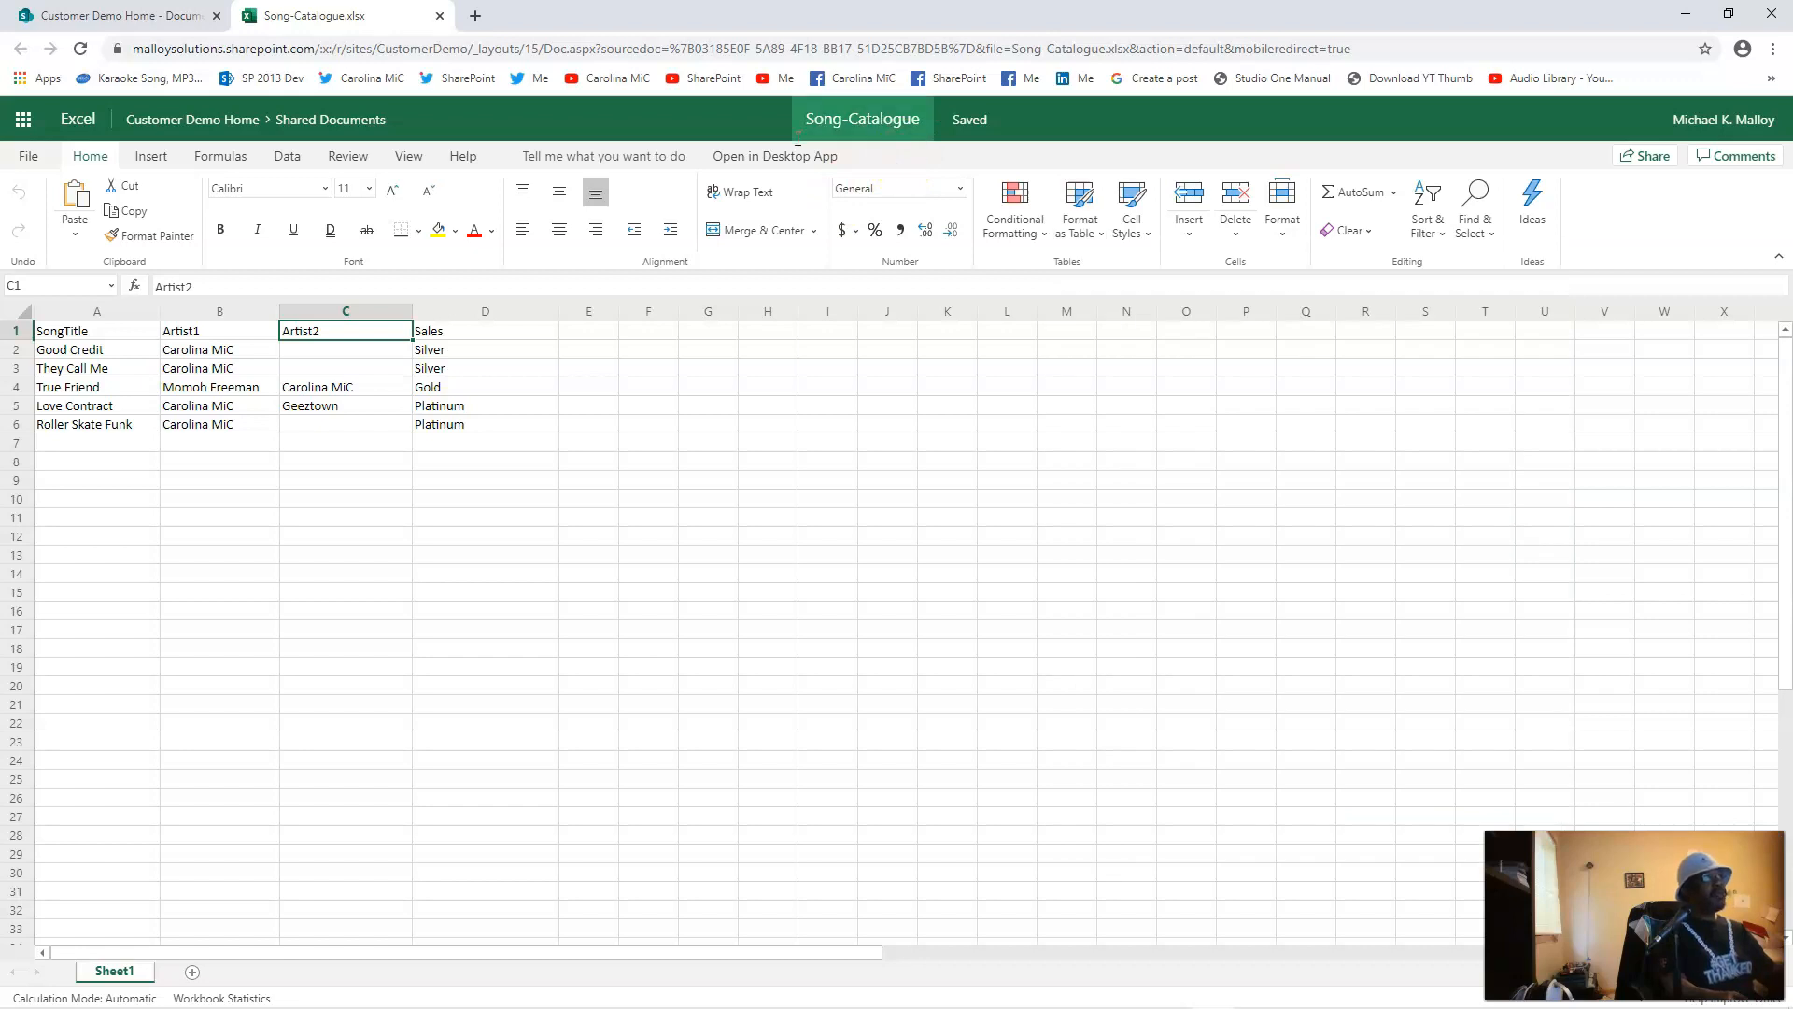
mouse_move(816, 1008)
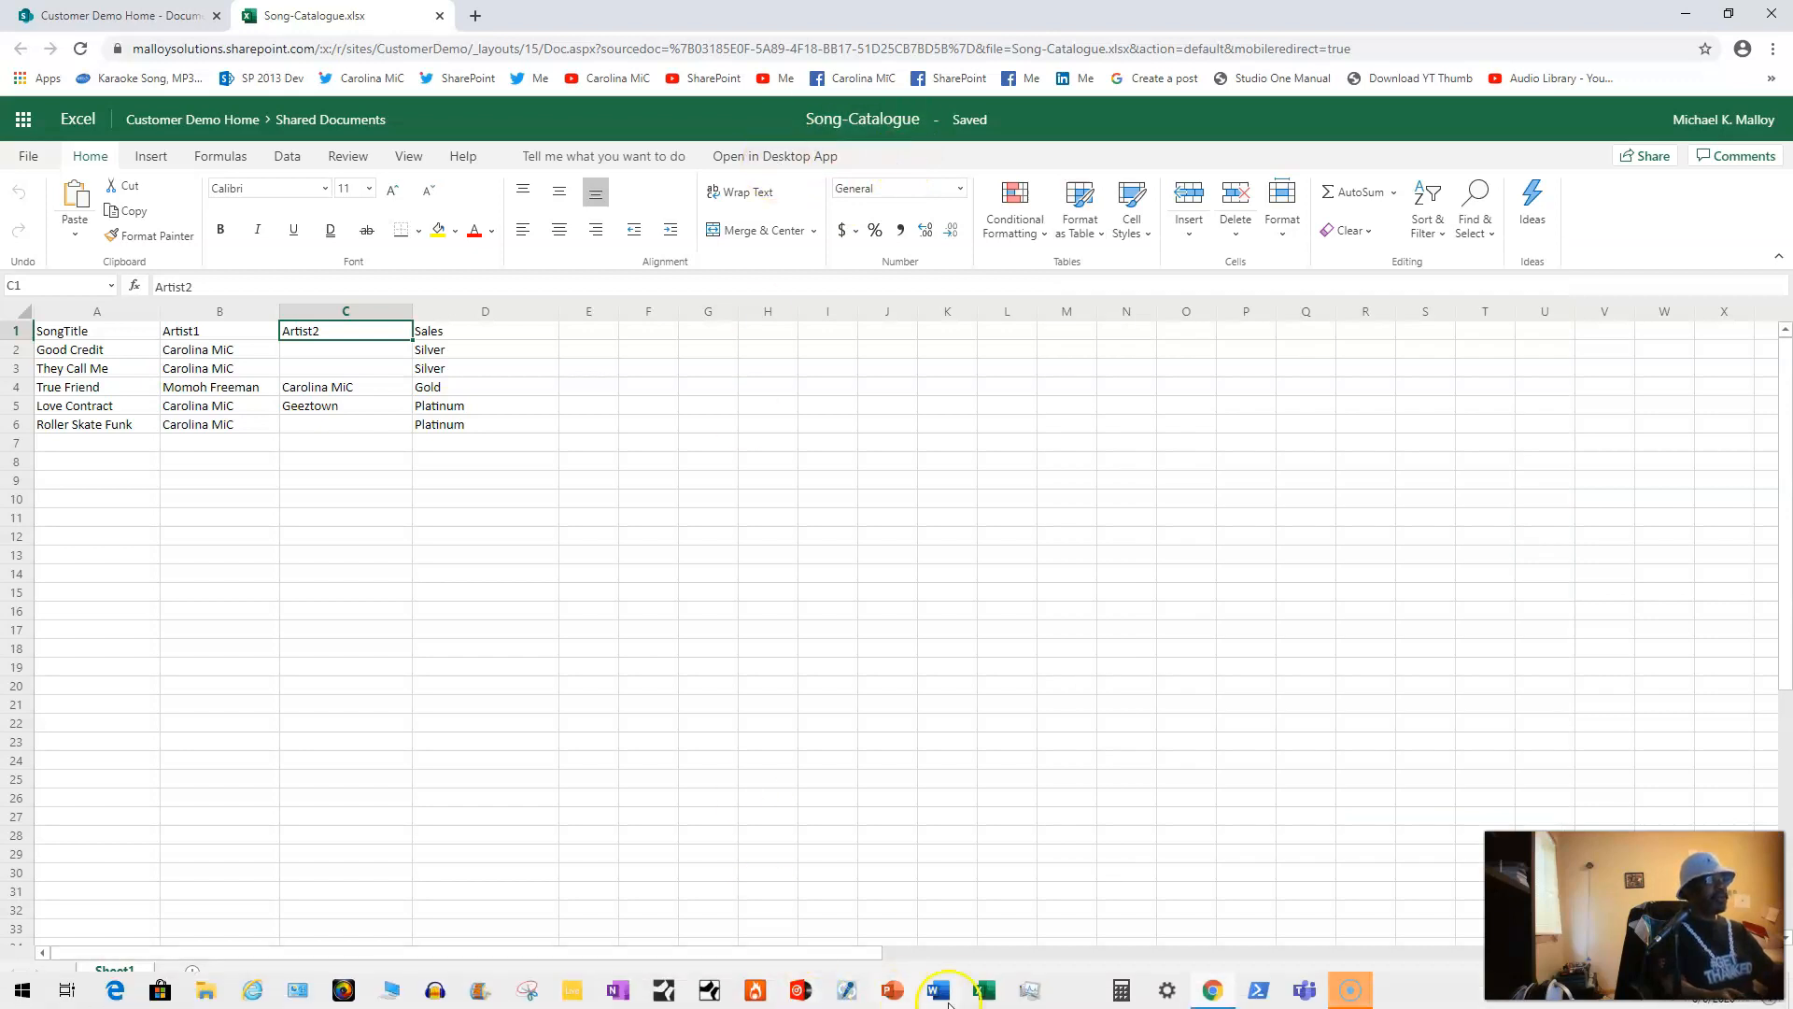
Step: Launch the workbook in desktop Excel and enter the Microsoft account e-mail address
left_click(783, 158)
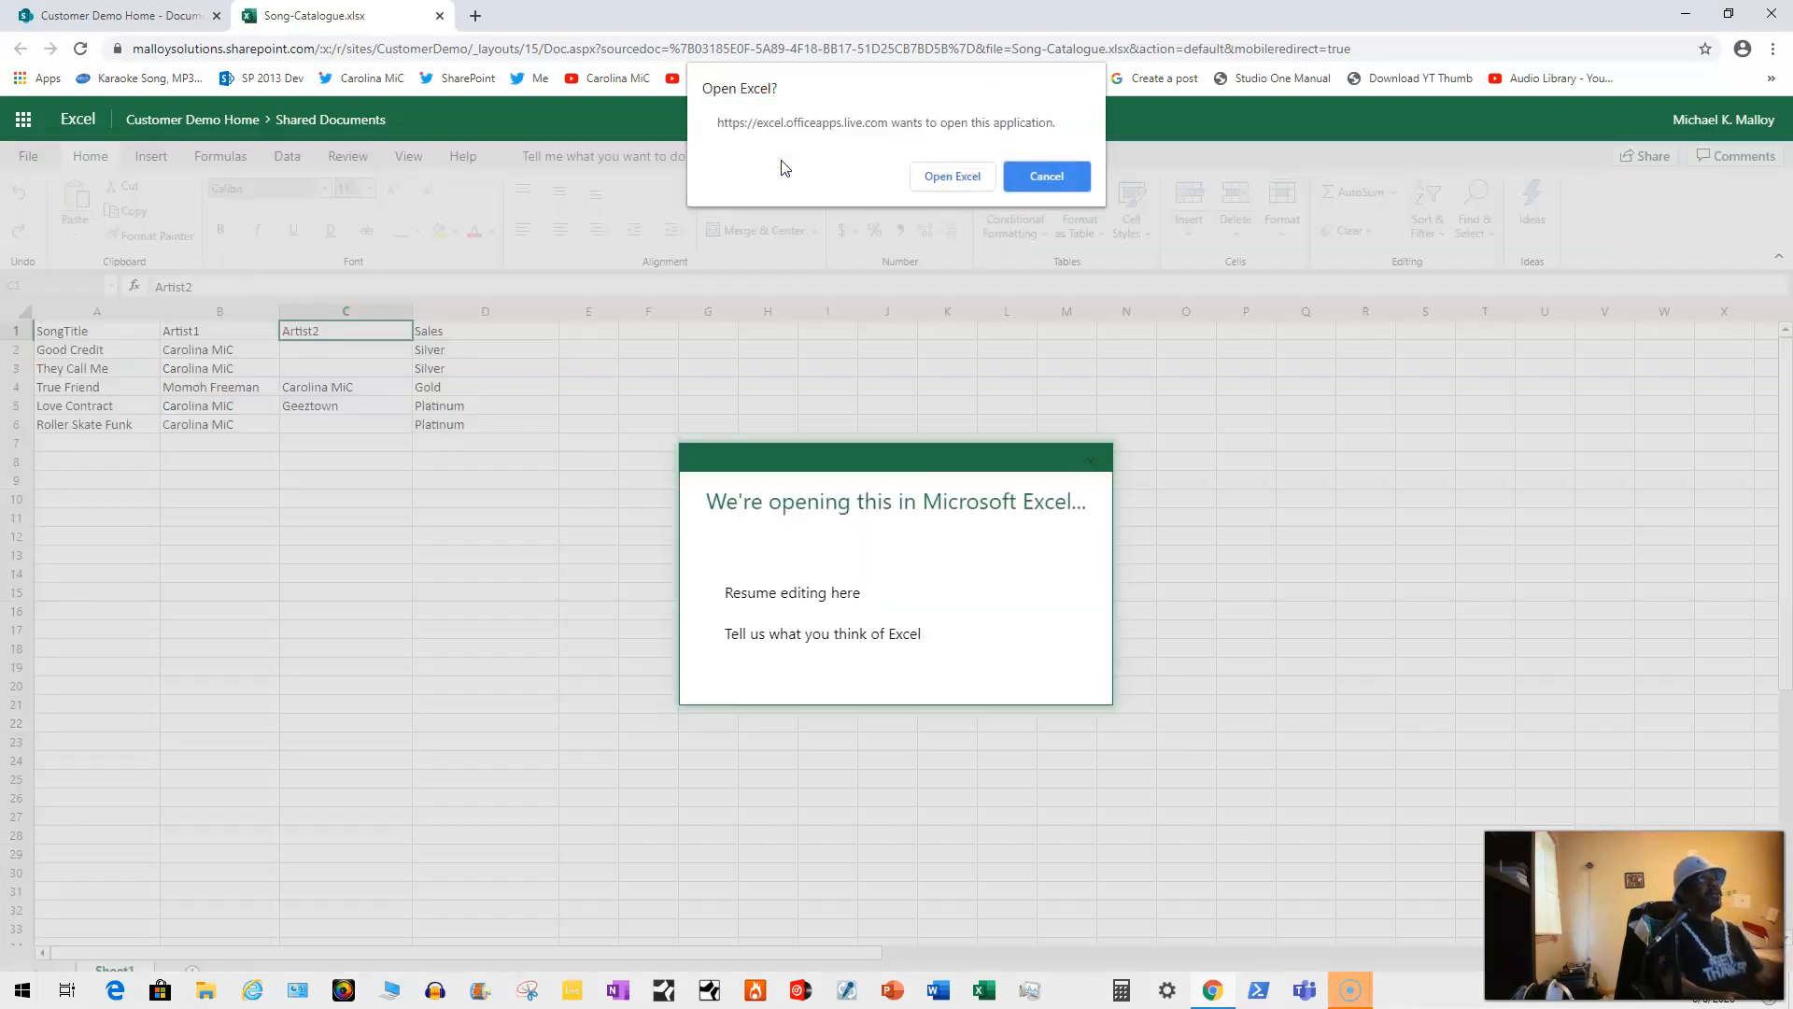
left_click(958, 178)
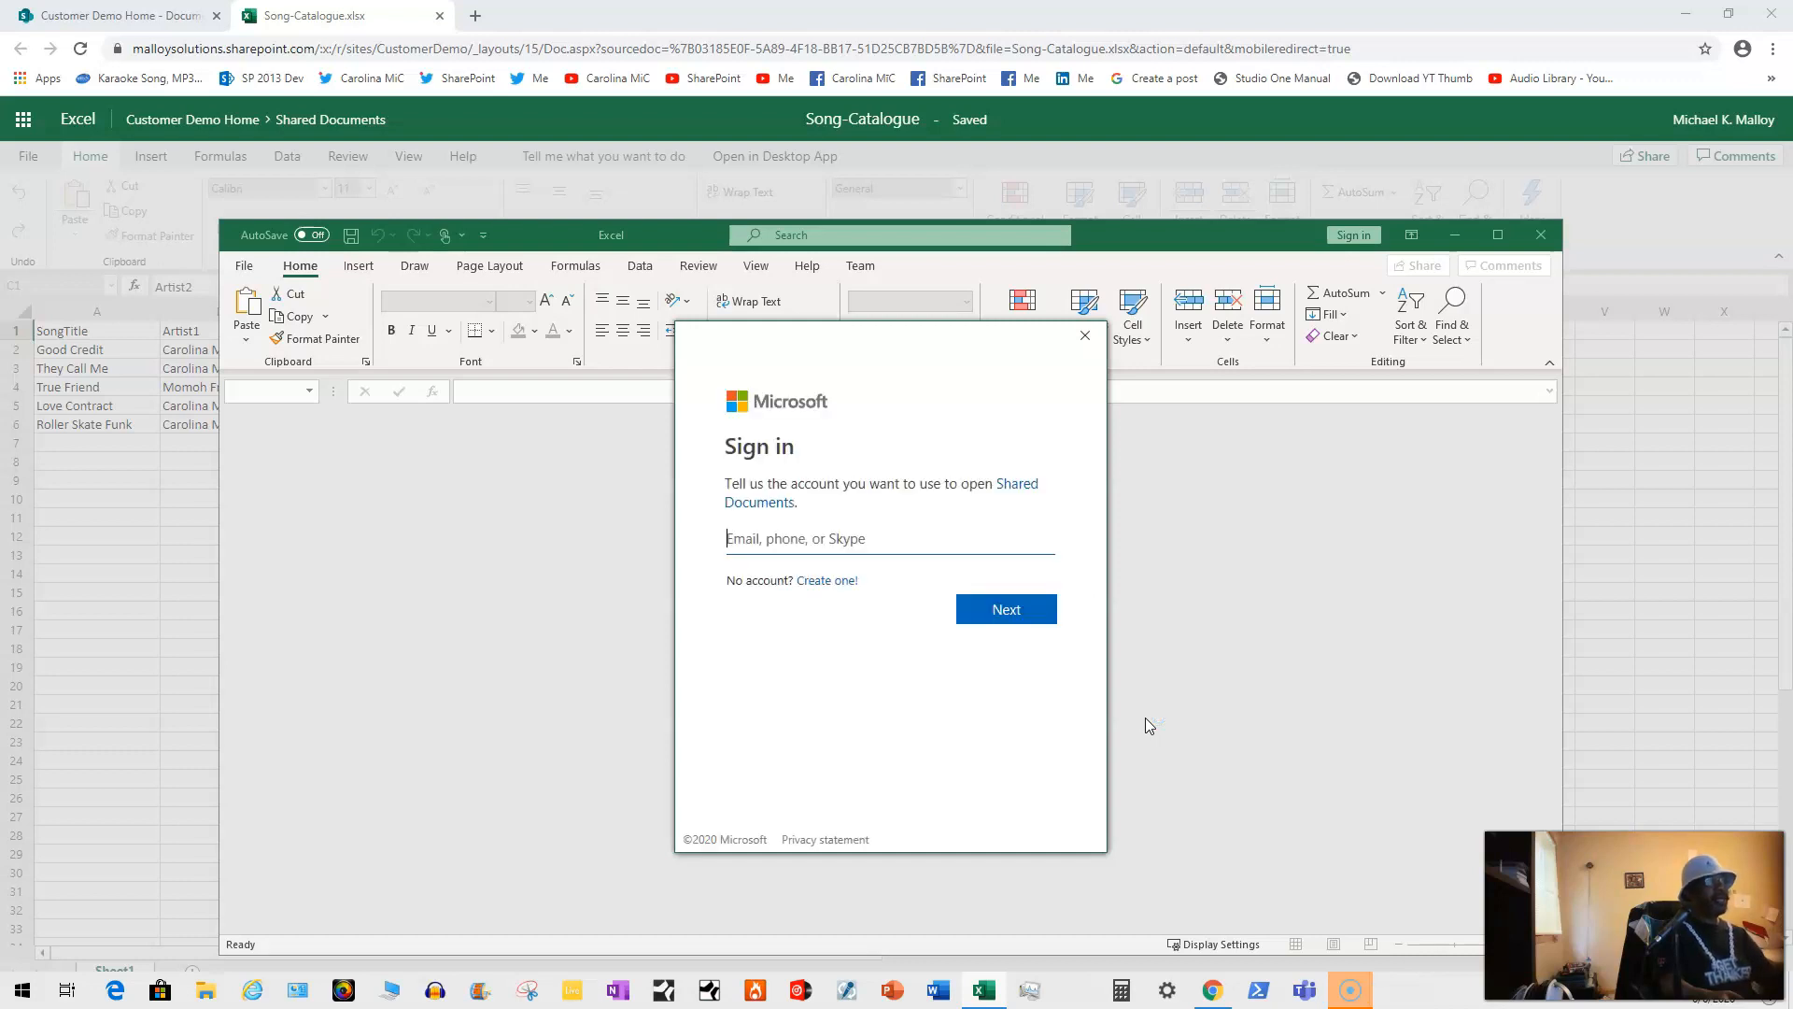
left_click(843, 539)
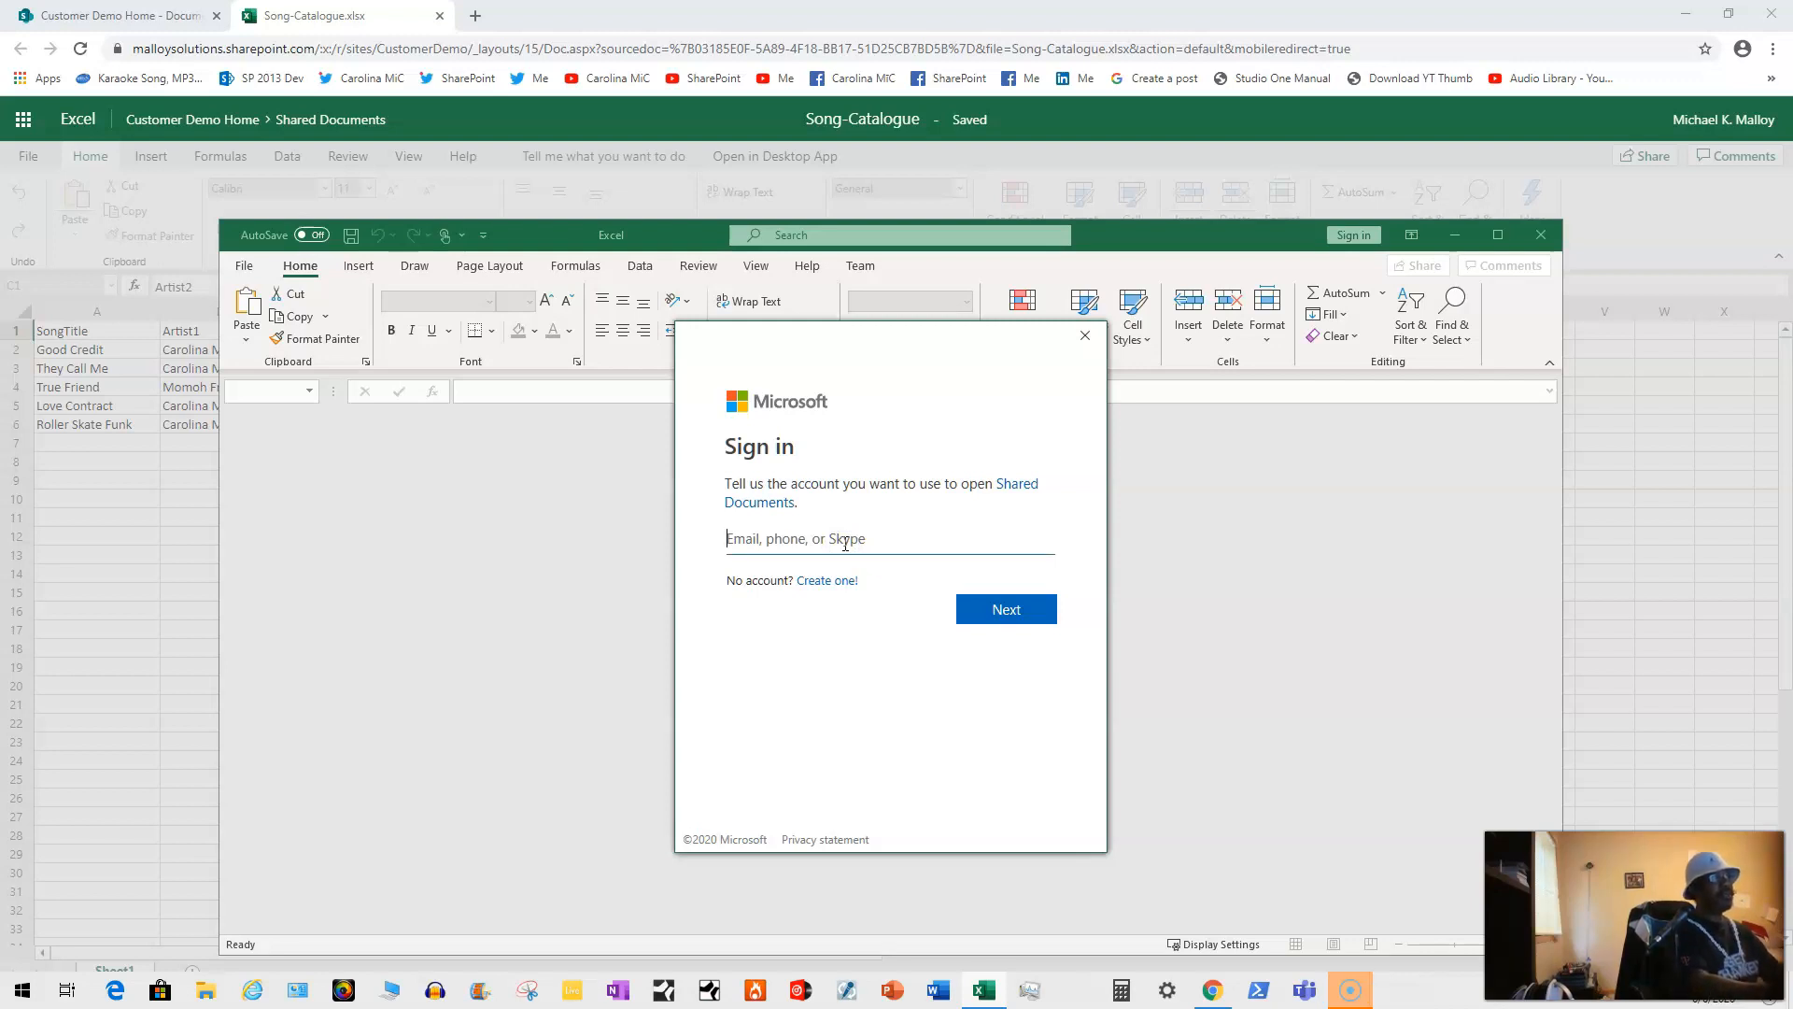
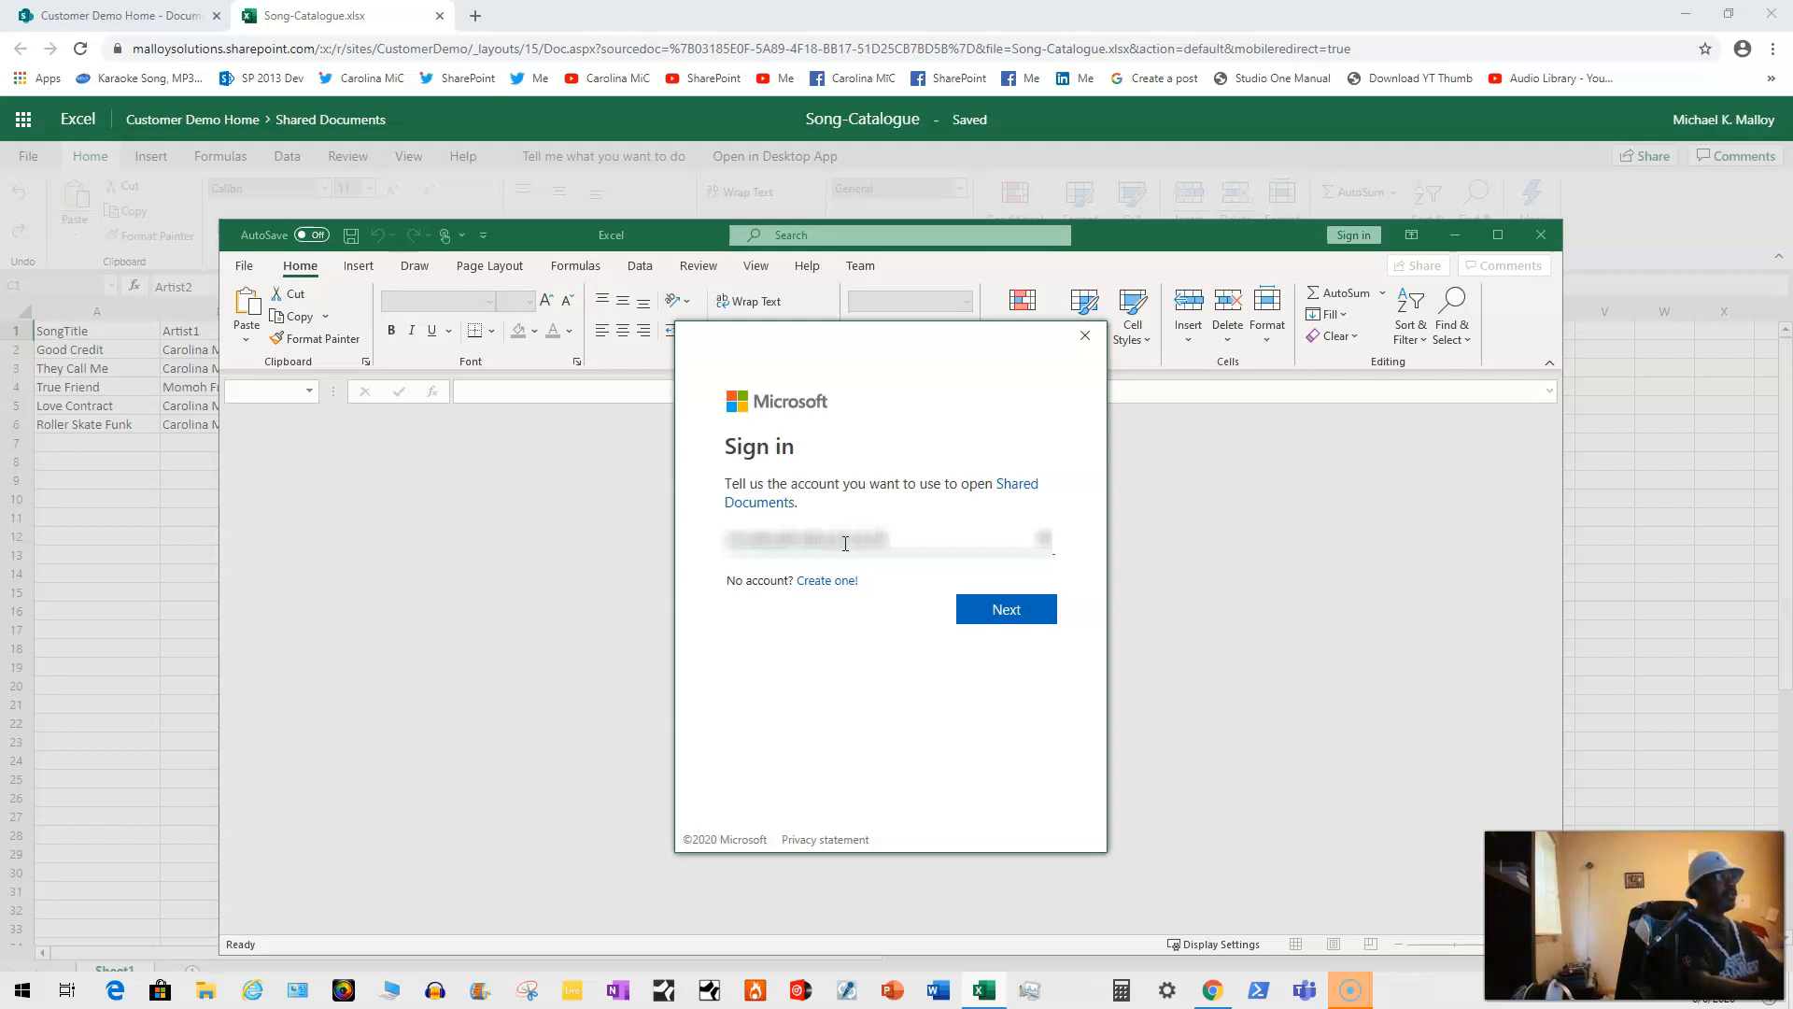
key("Return")
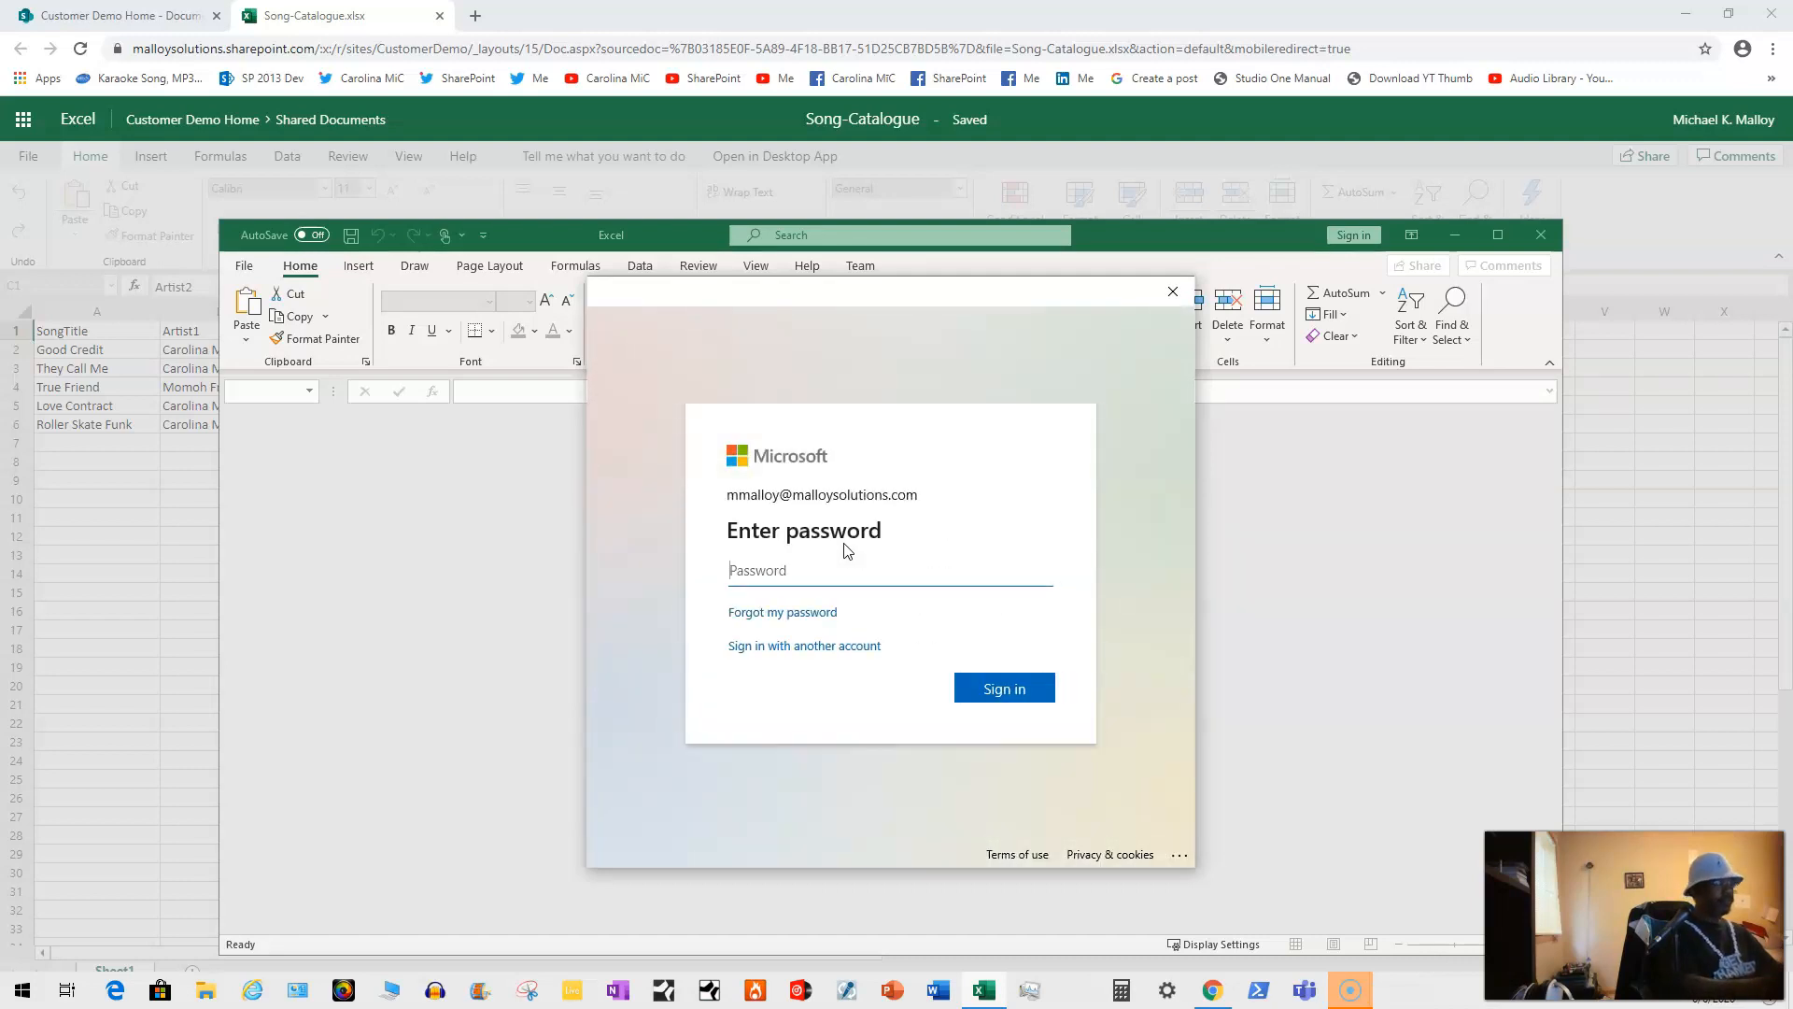
Step: Enter the account password, decline organization device management, and confirm sign-in
type("••••••••••••••")
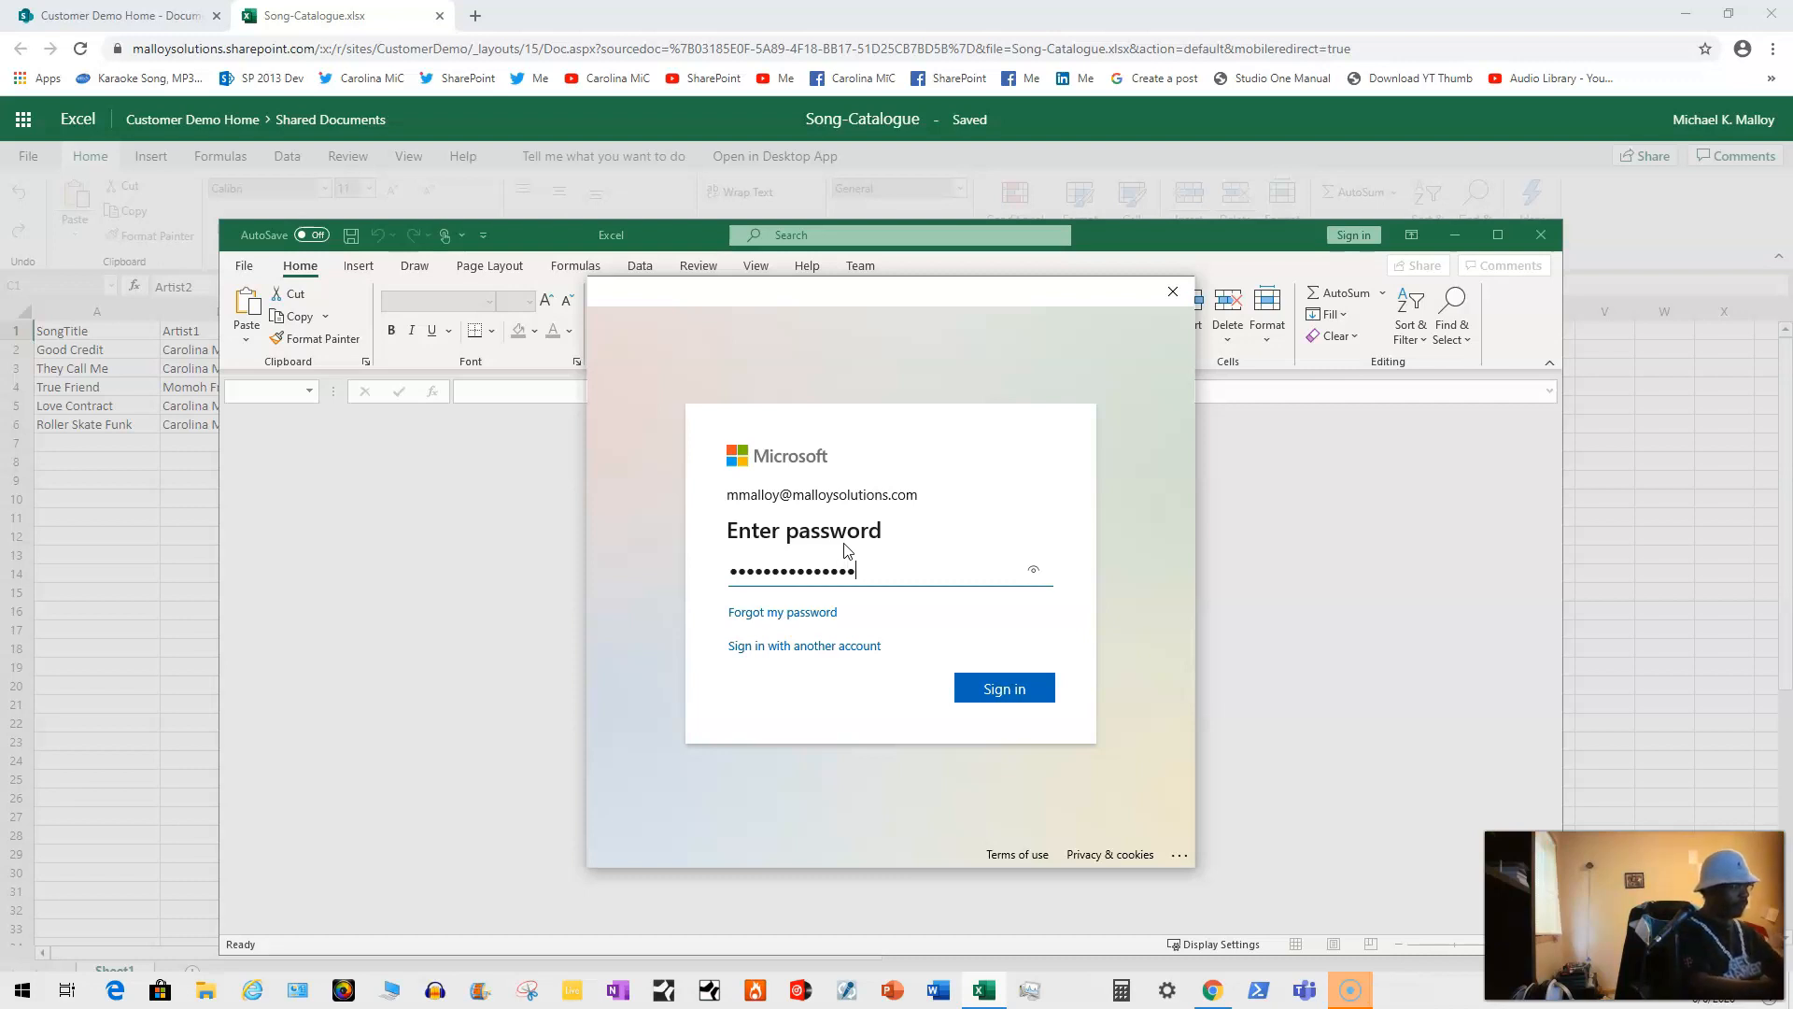
key("Return")
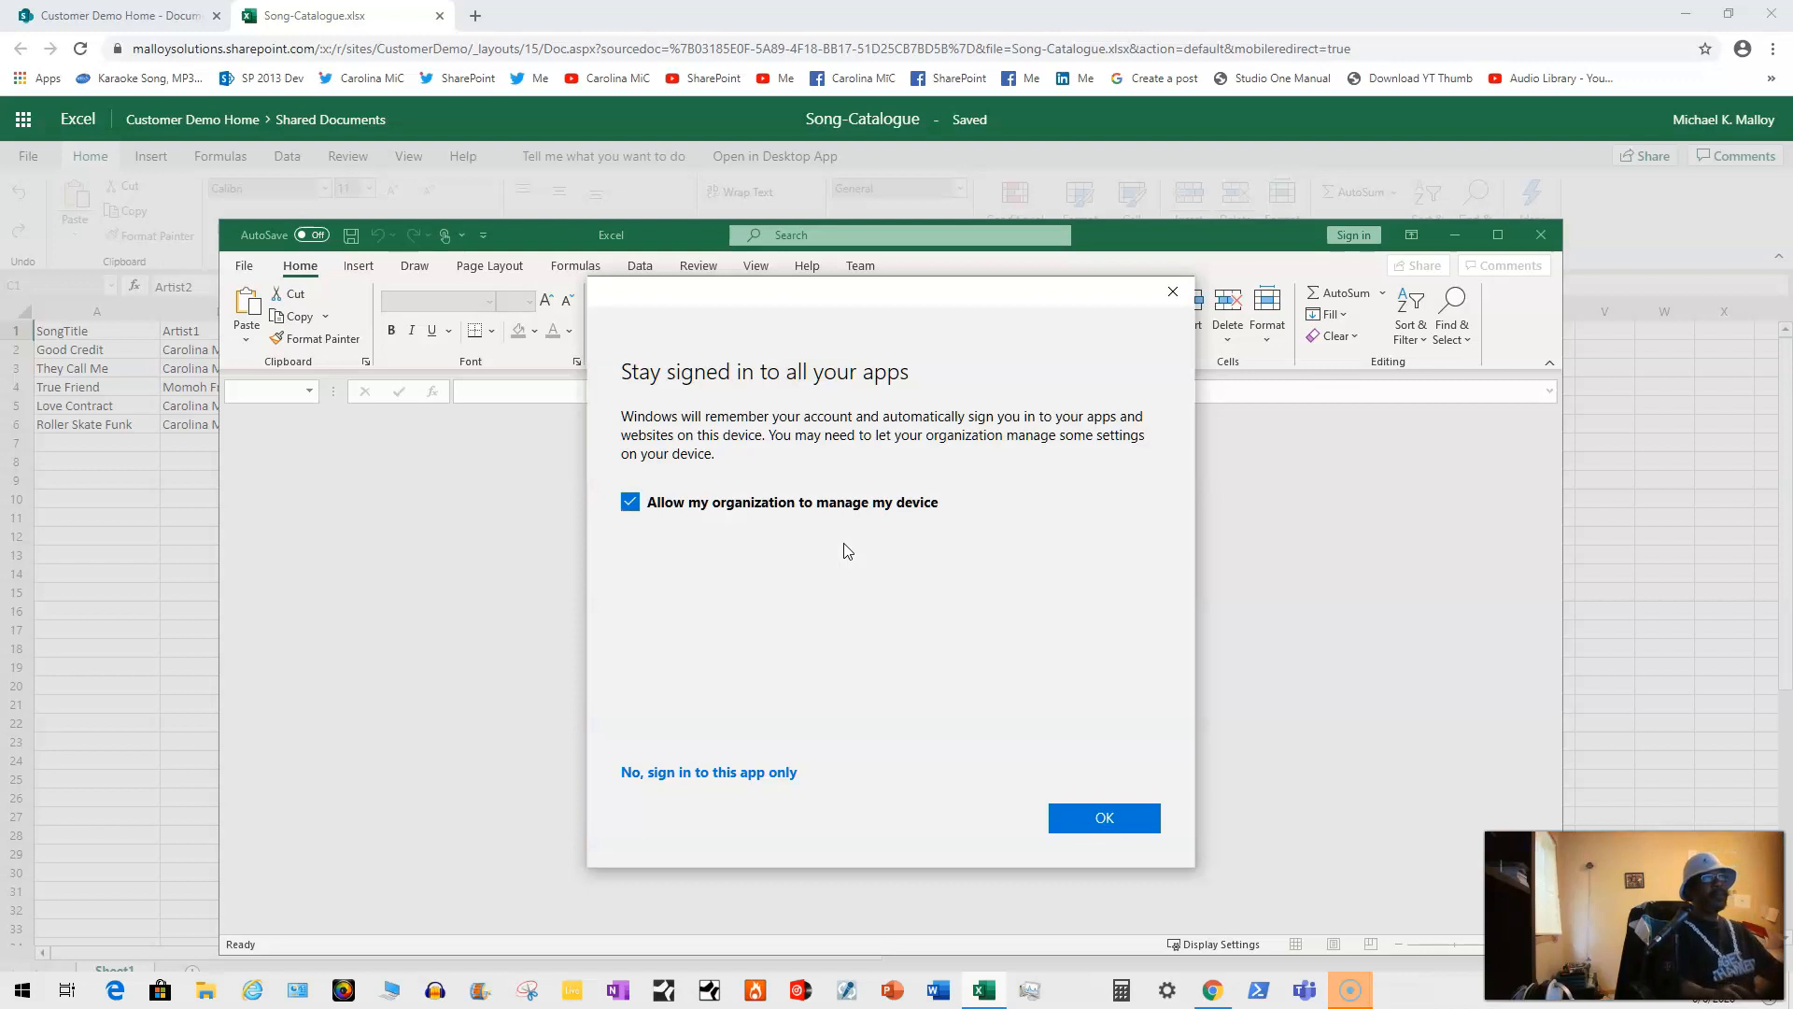
left_click(631, 502)
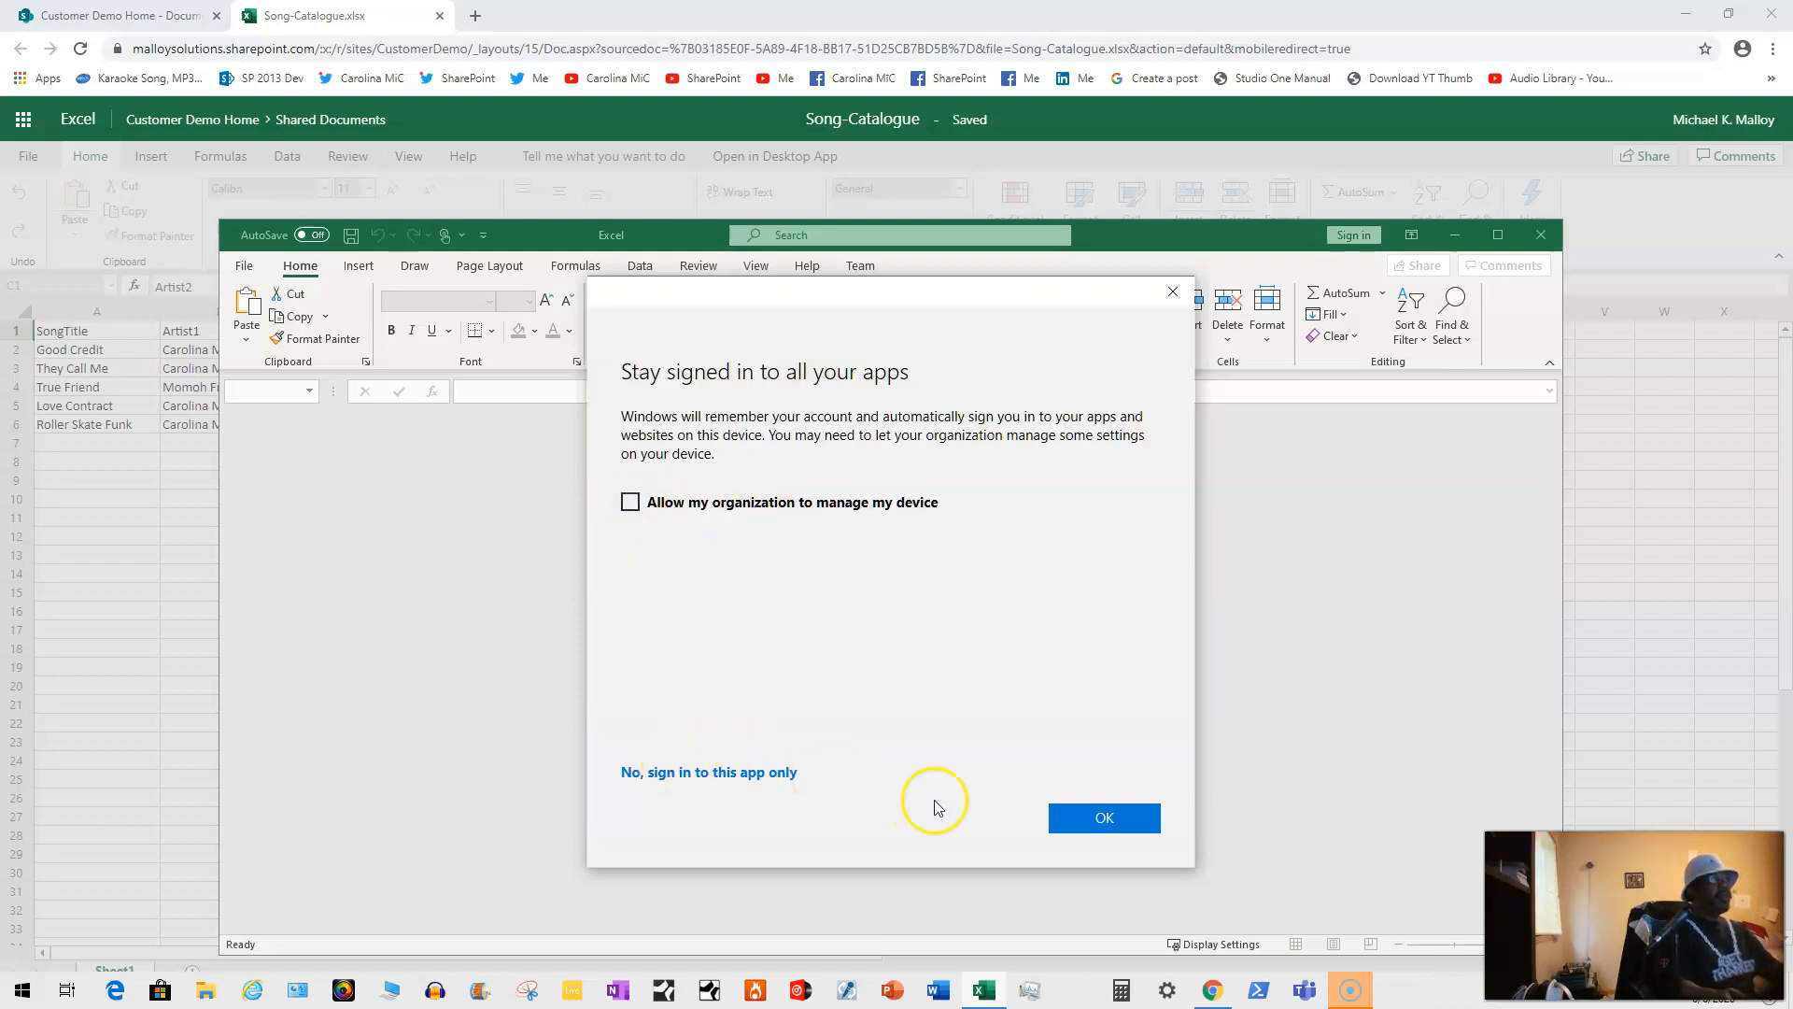
left_click(1089, 827)
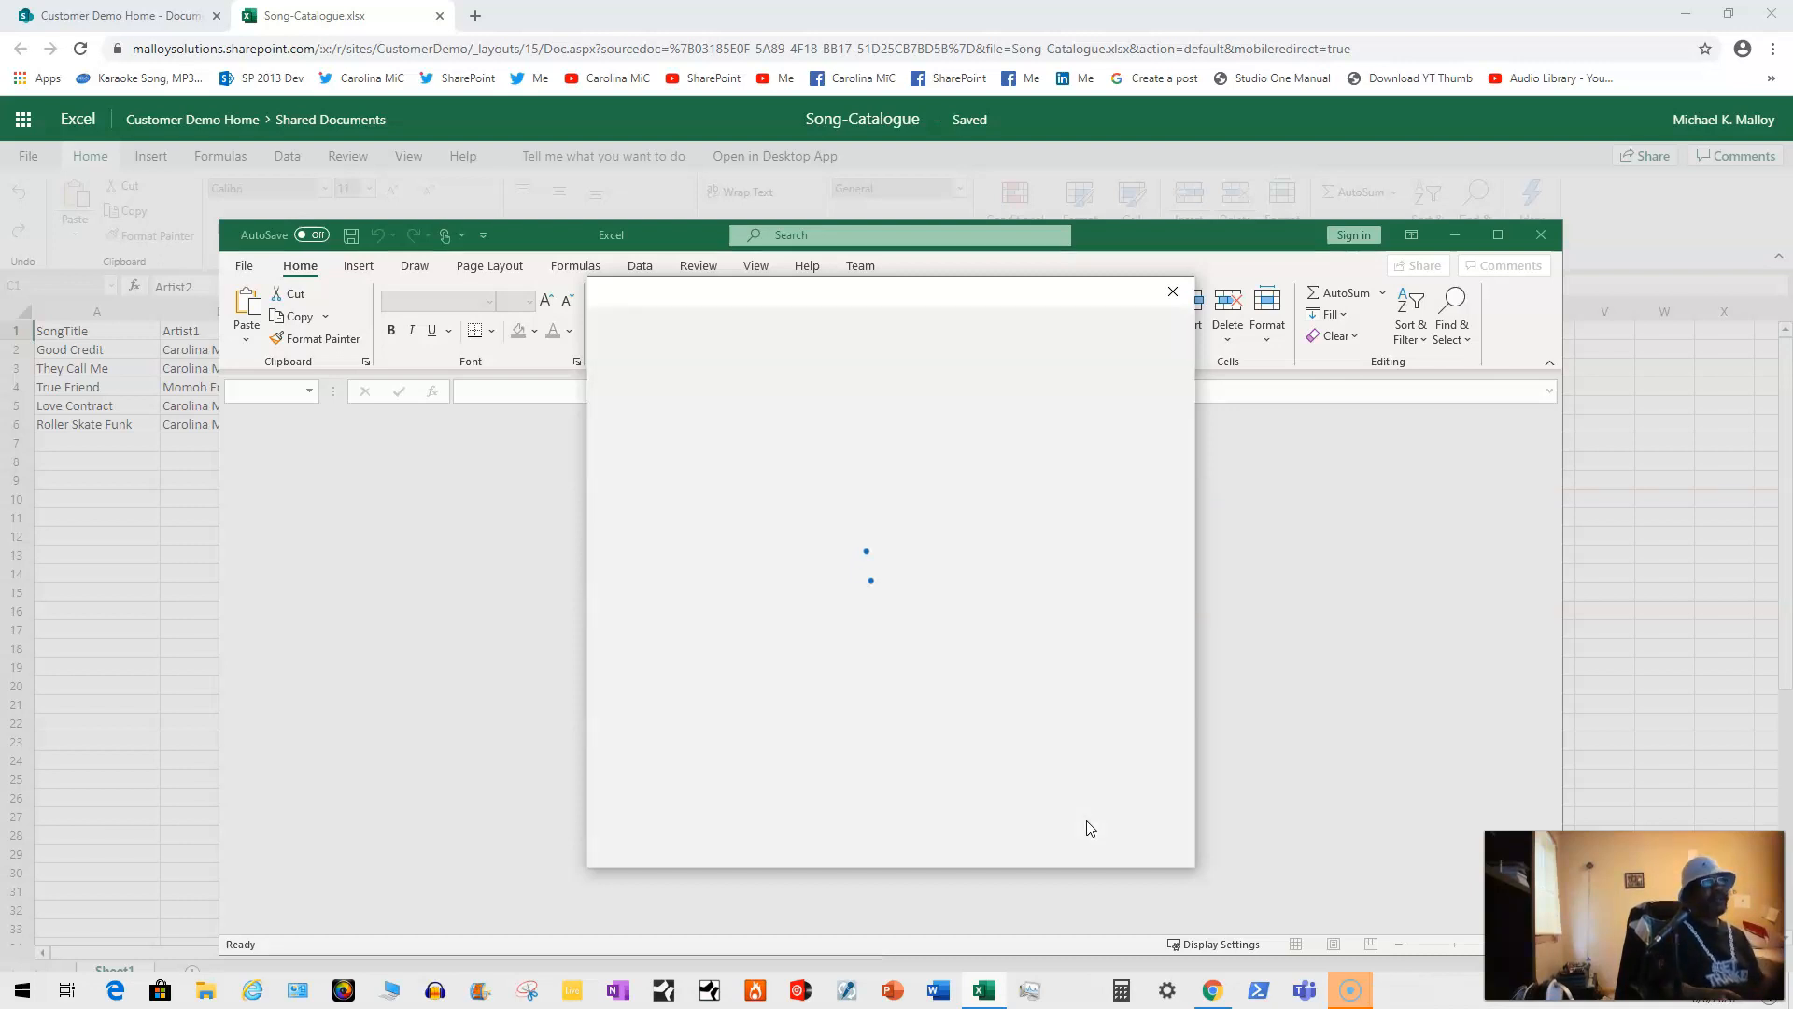
Step: Finish sign-in, dismiss the AutoSave notice, and move and widen the Excel window
left_click(1090, 827)
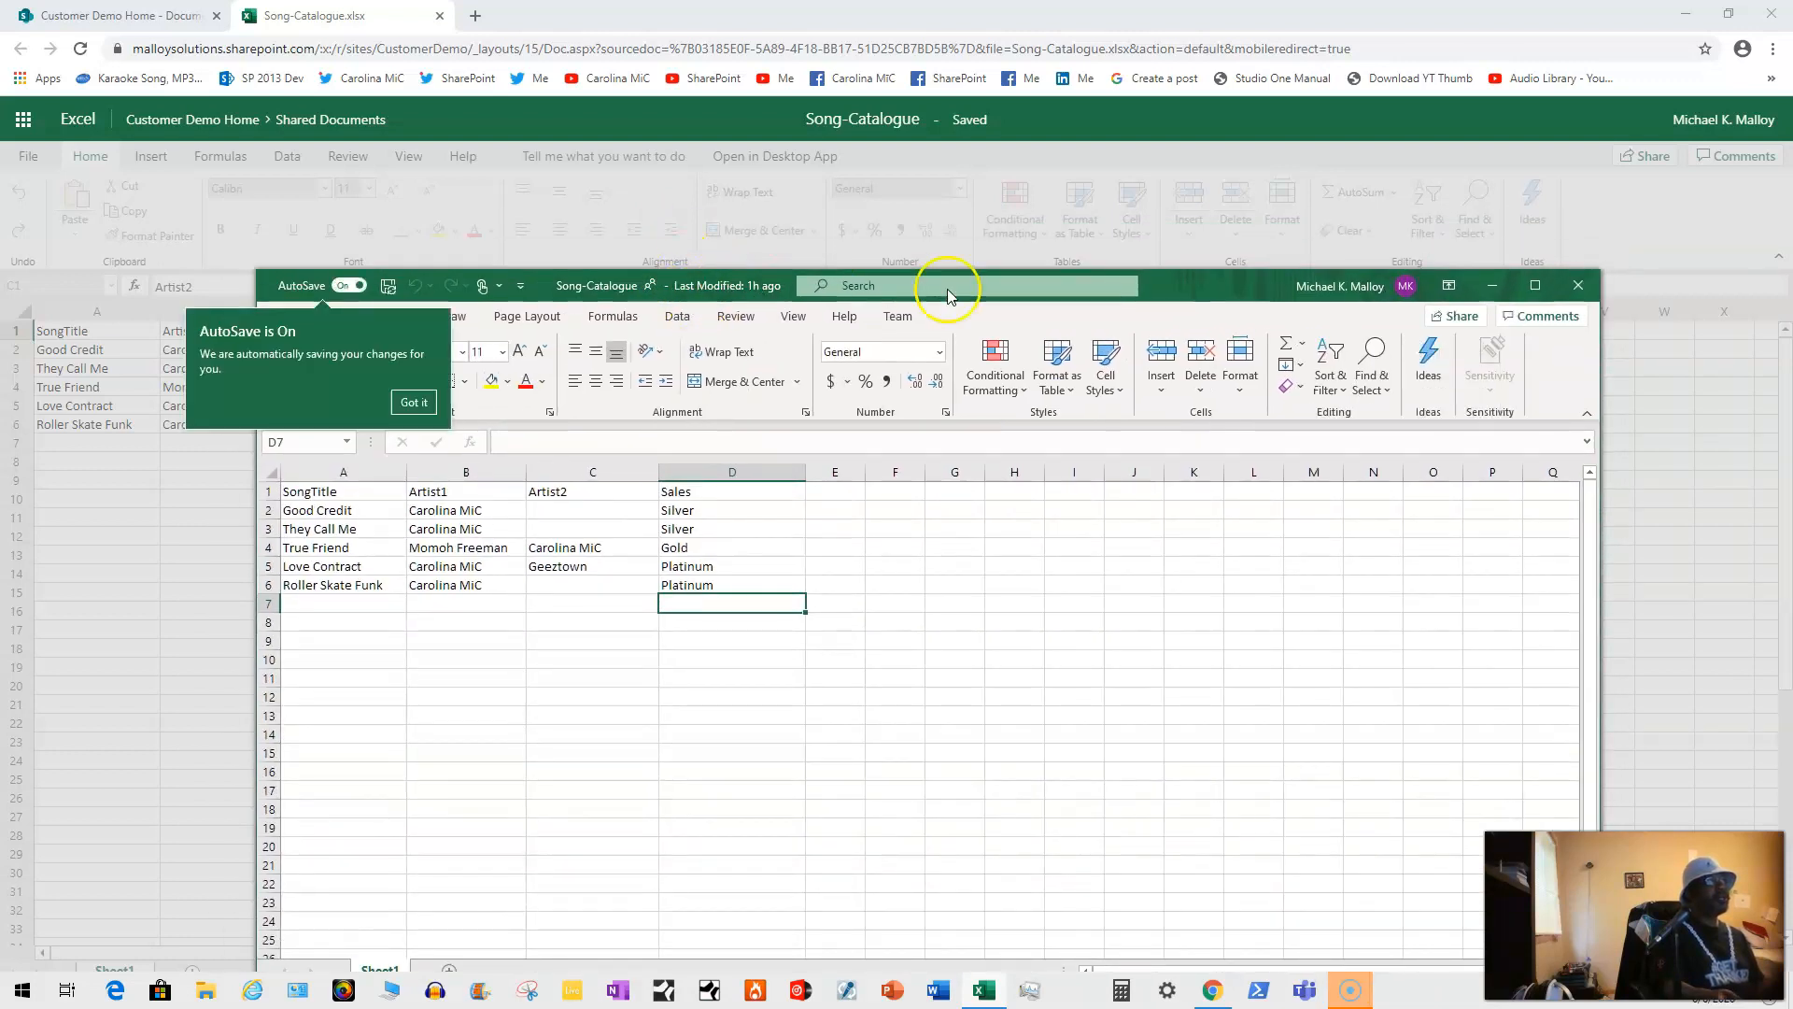
left_click(435, 400)
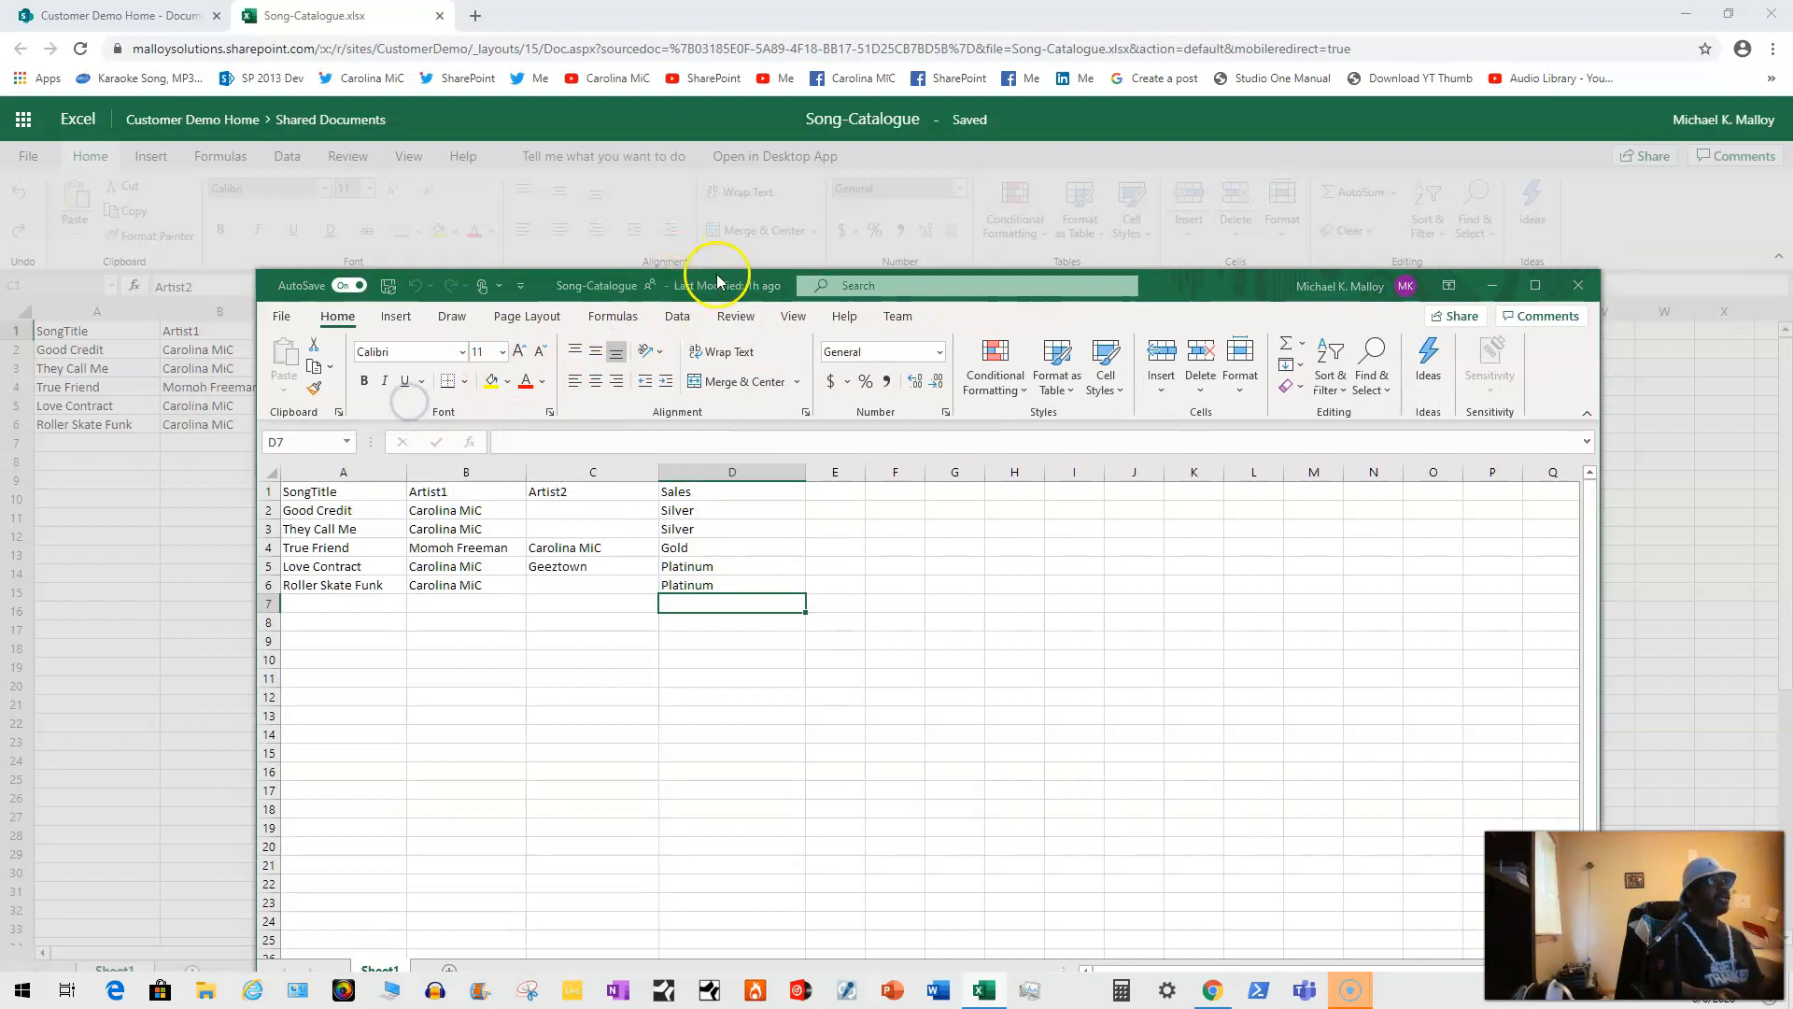
left_click_drag(1201, 280, 1056, 325)
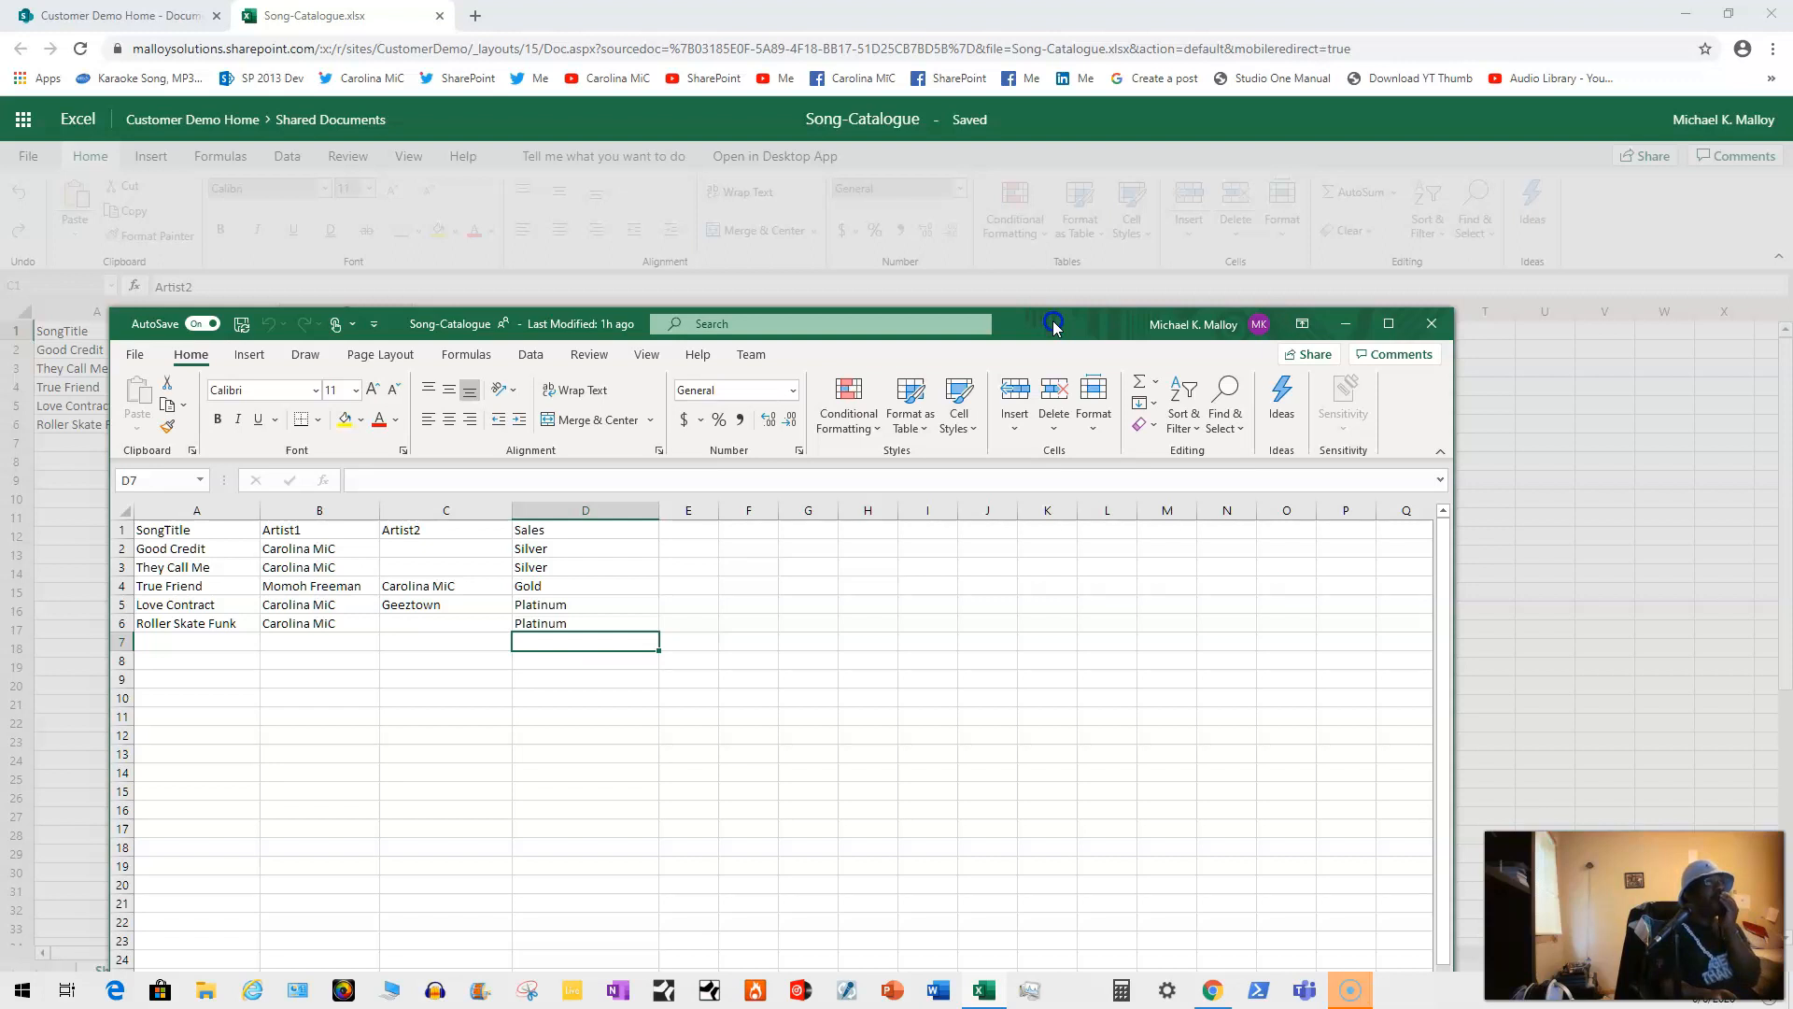
left_click_drag(1467, 387, 1633, 386)
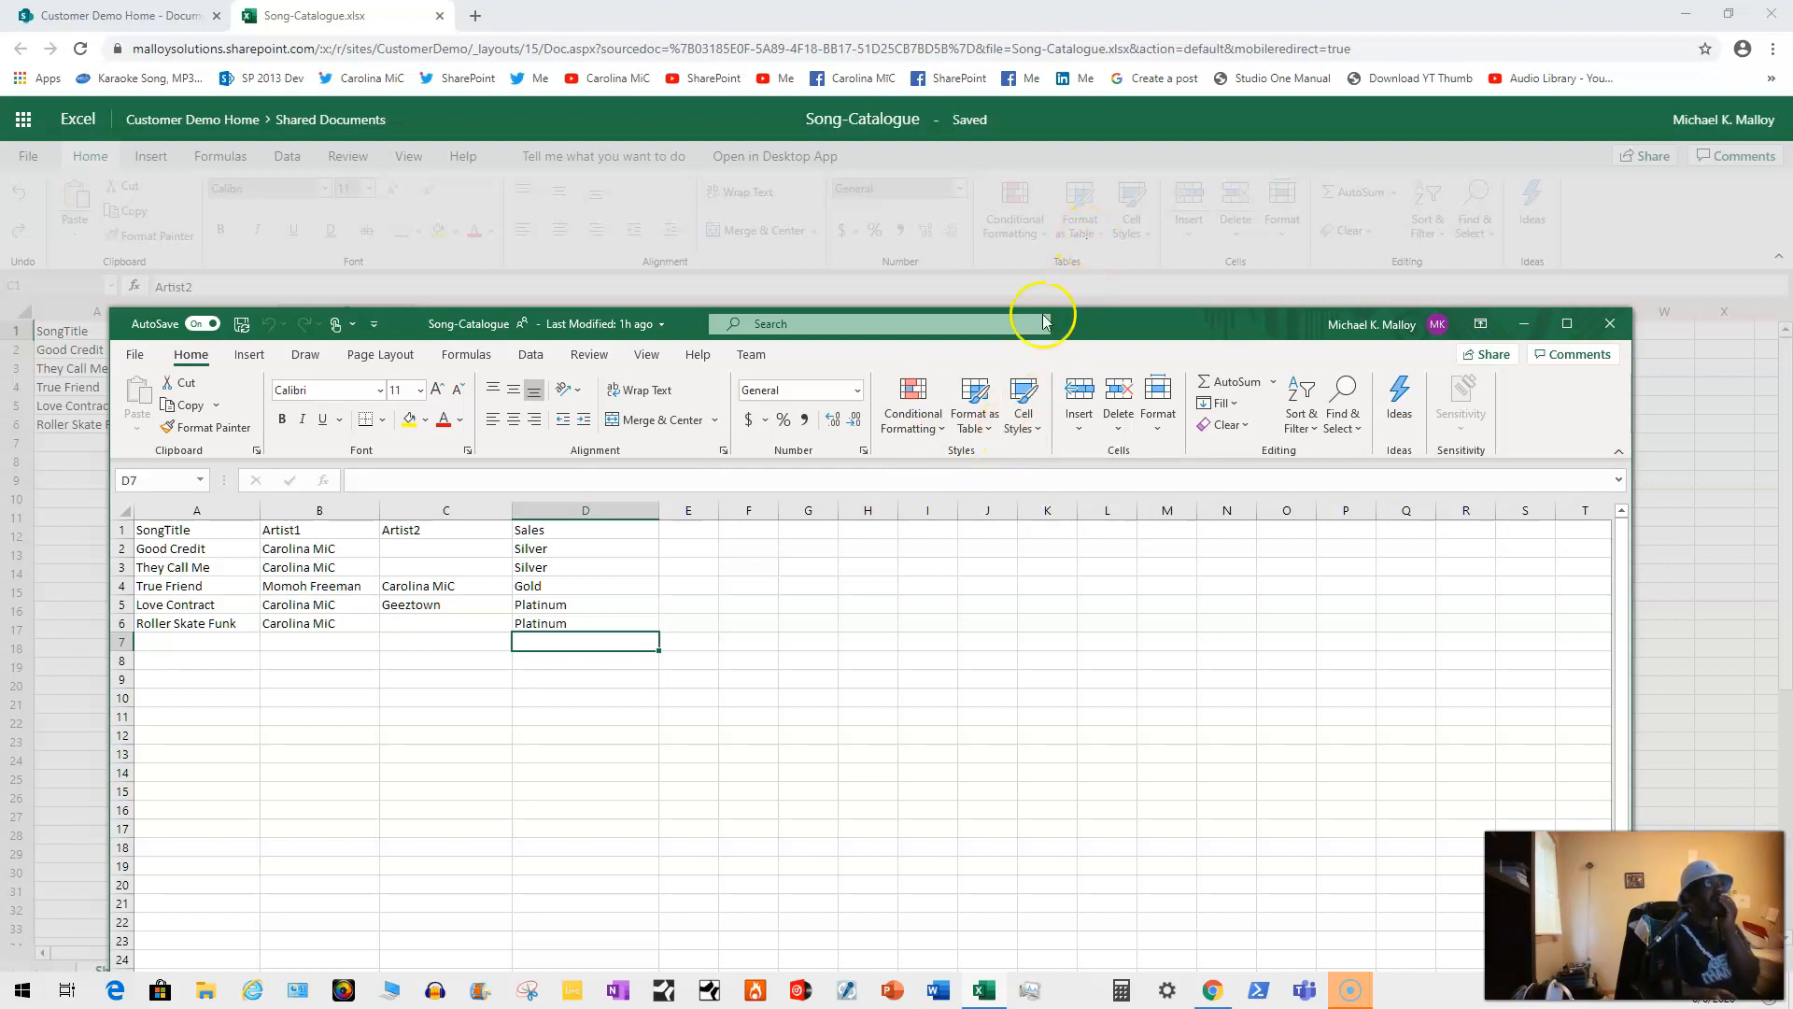
left_click(969, 451)
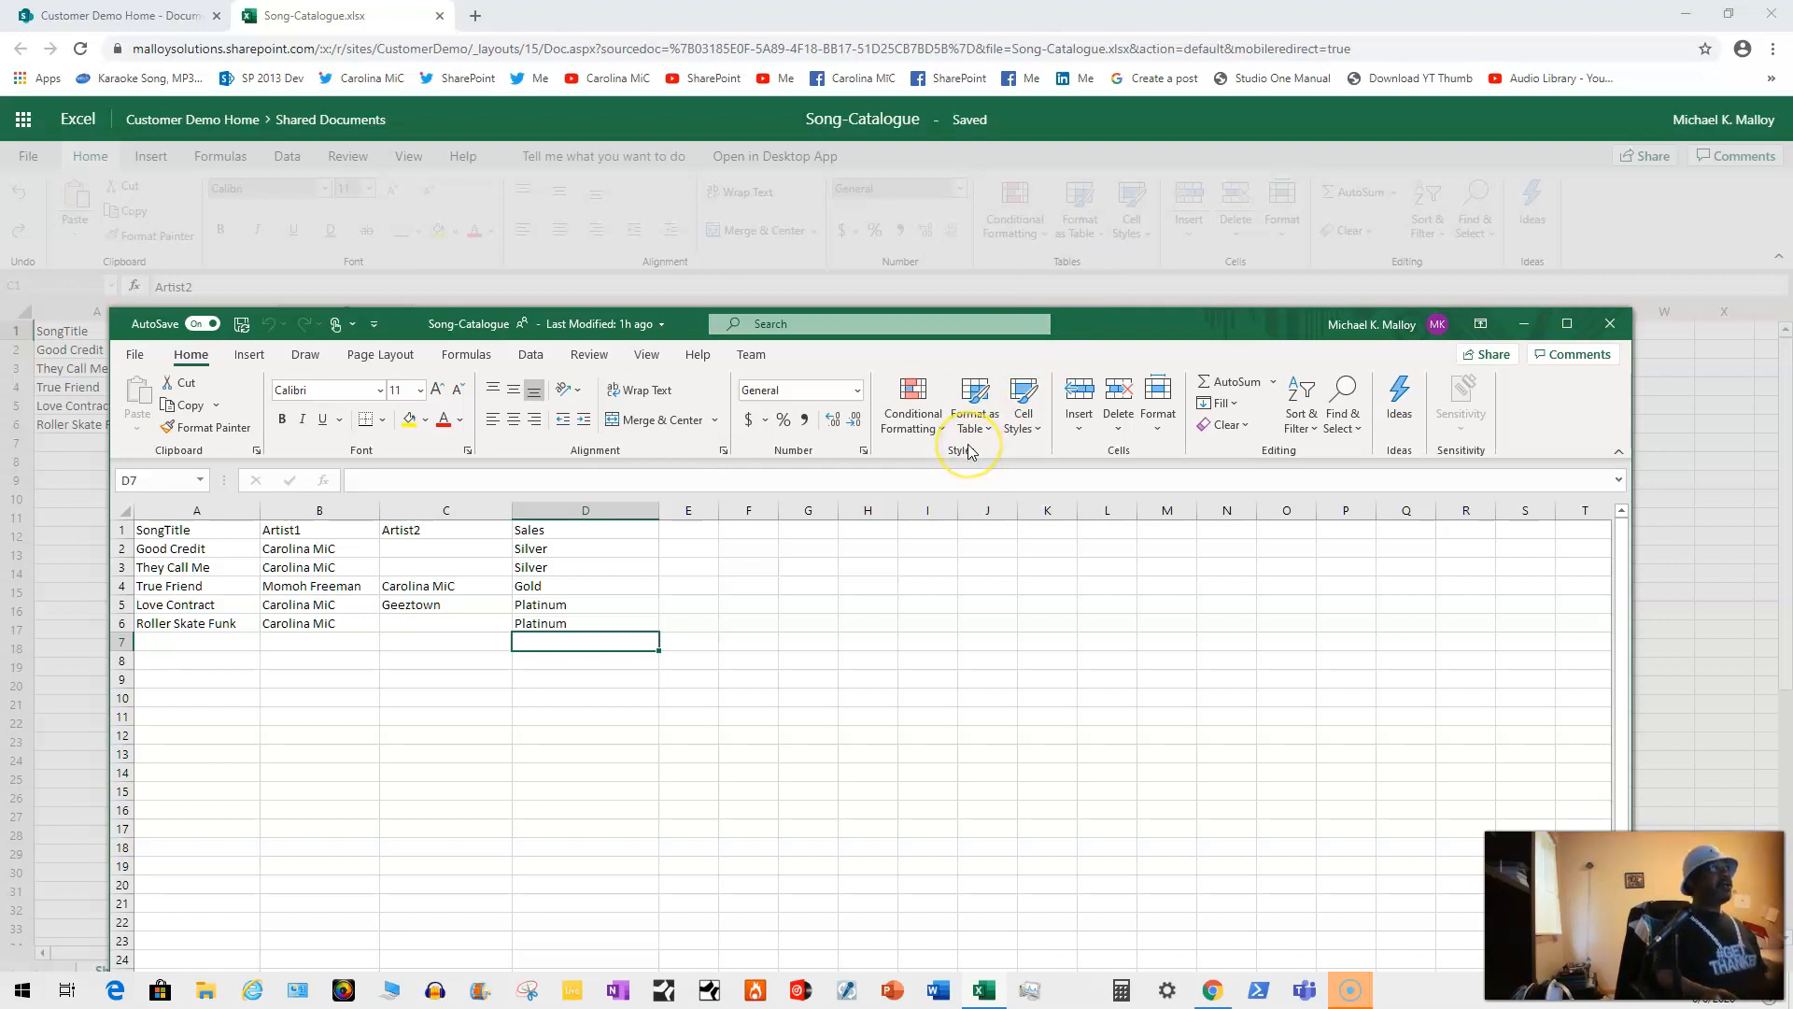
left_click(137, 356)
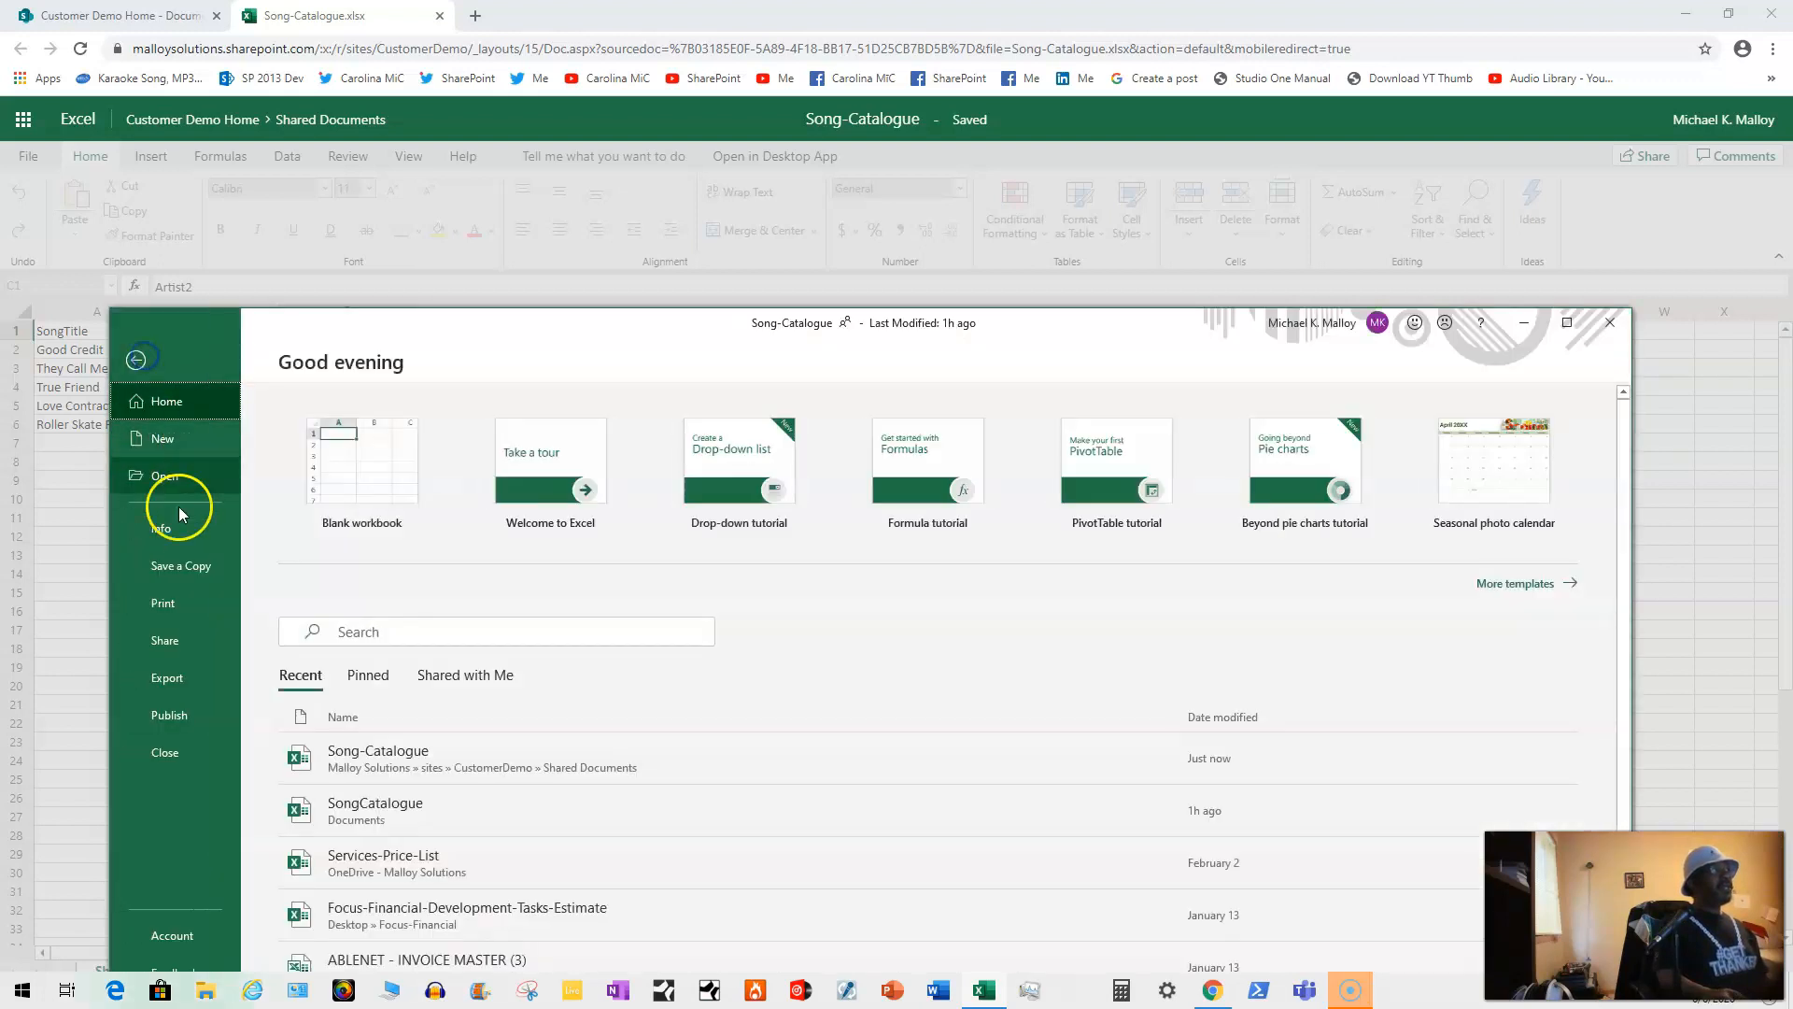
Step: Run Update Now from the Account page and dismiss the 'You're up to date!' notice
left_click(203, 721)
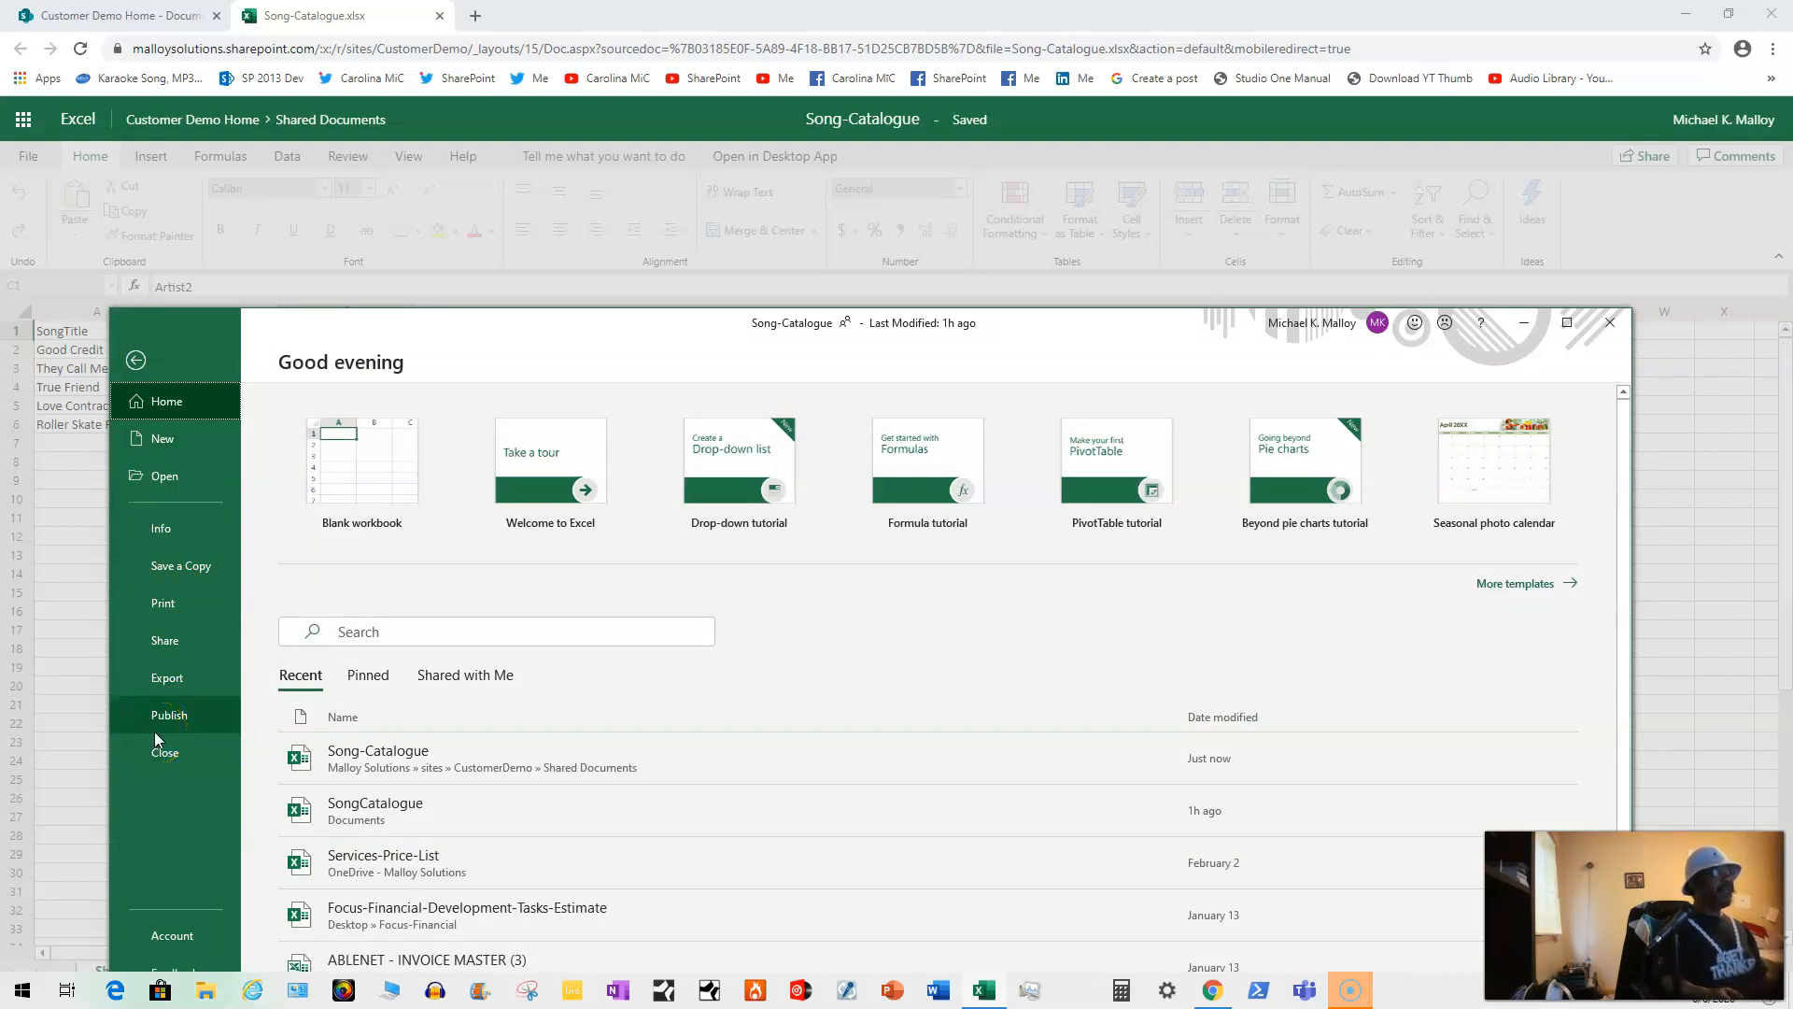
left_click_drag(681, 320, 733, 153)
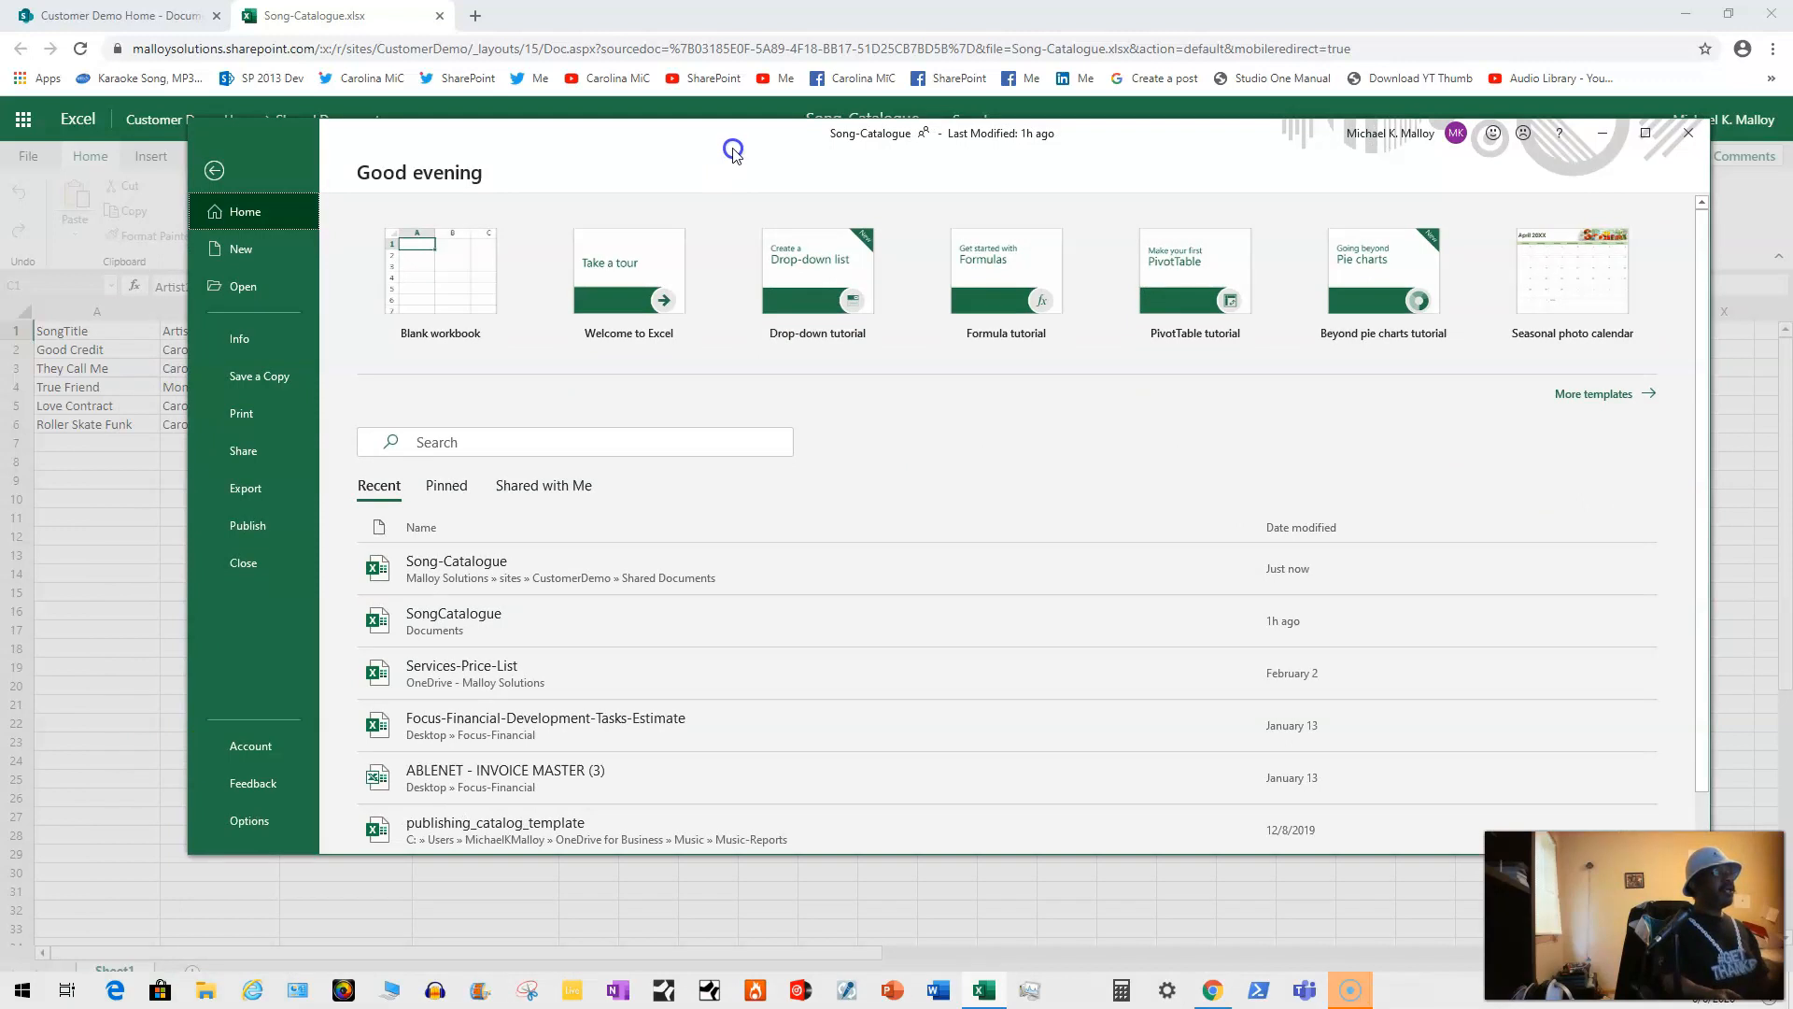
left_click(235, 748)
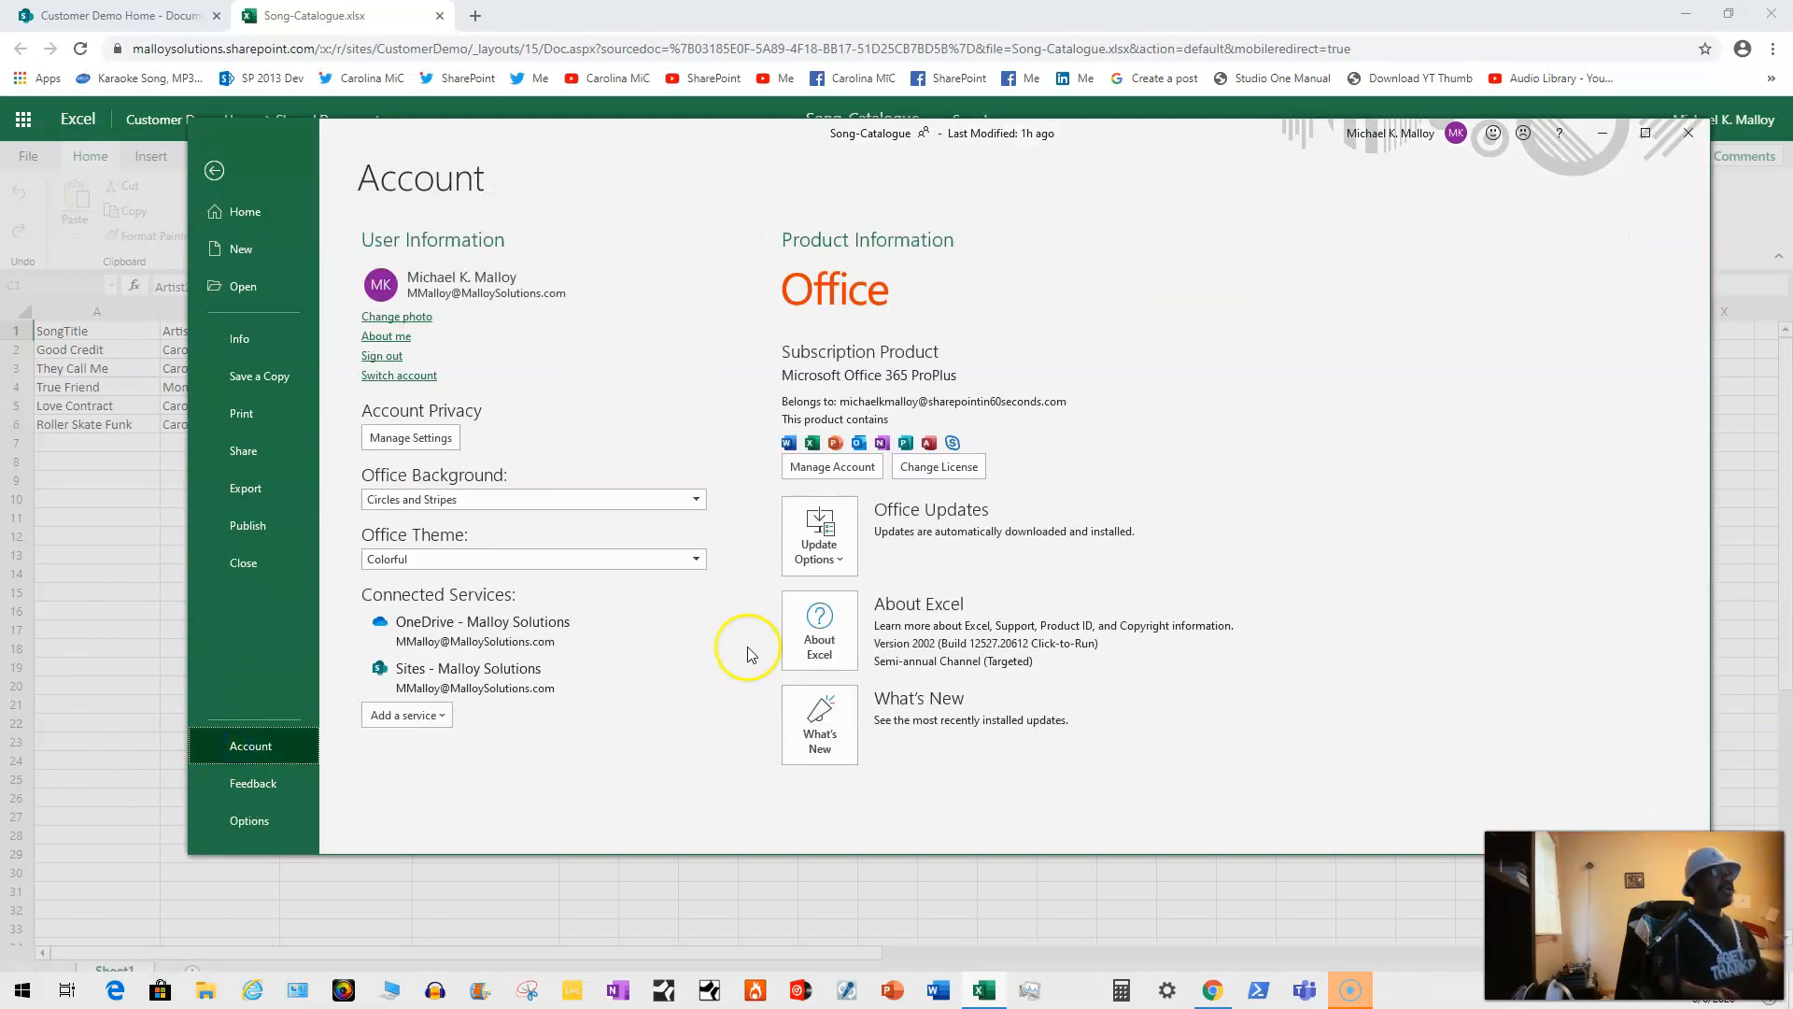
left_click(818, 551)
left_click(845, 599)
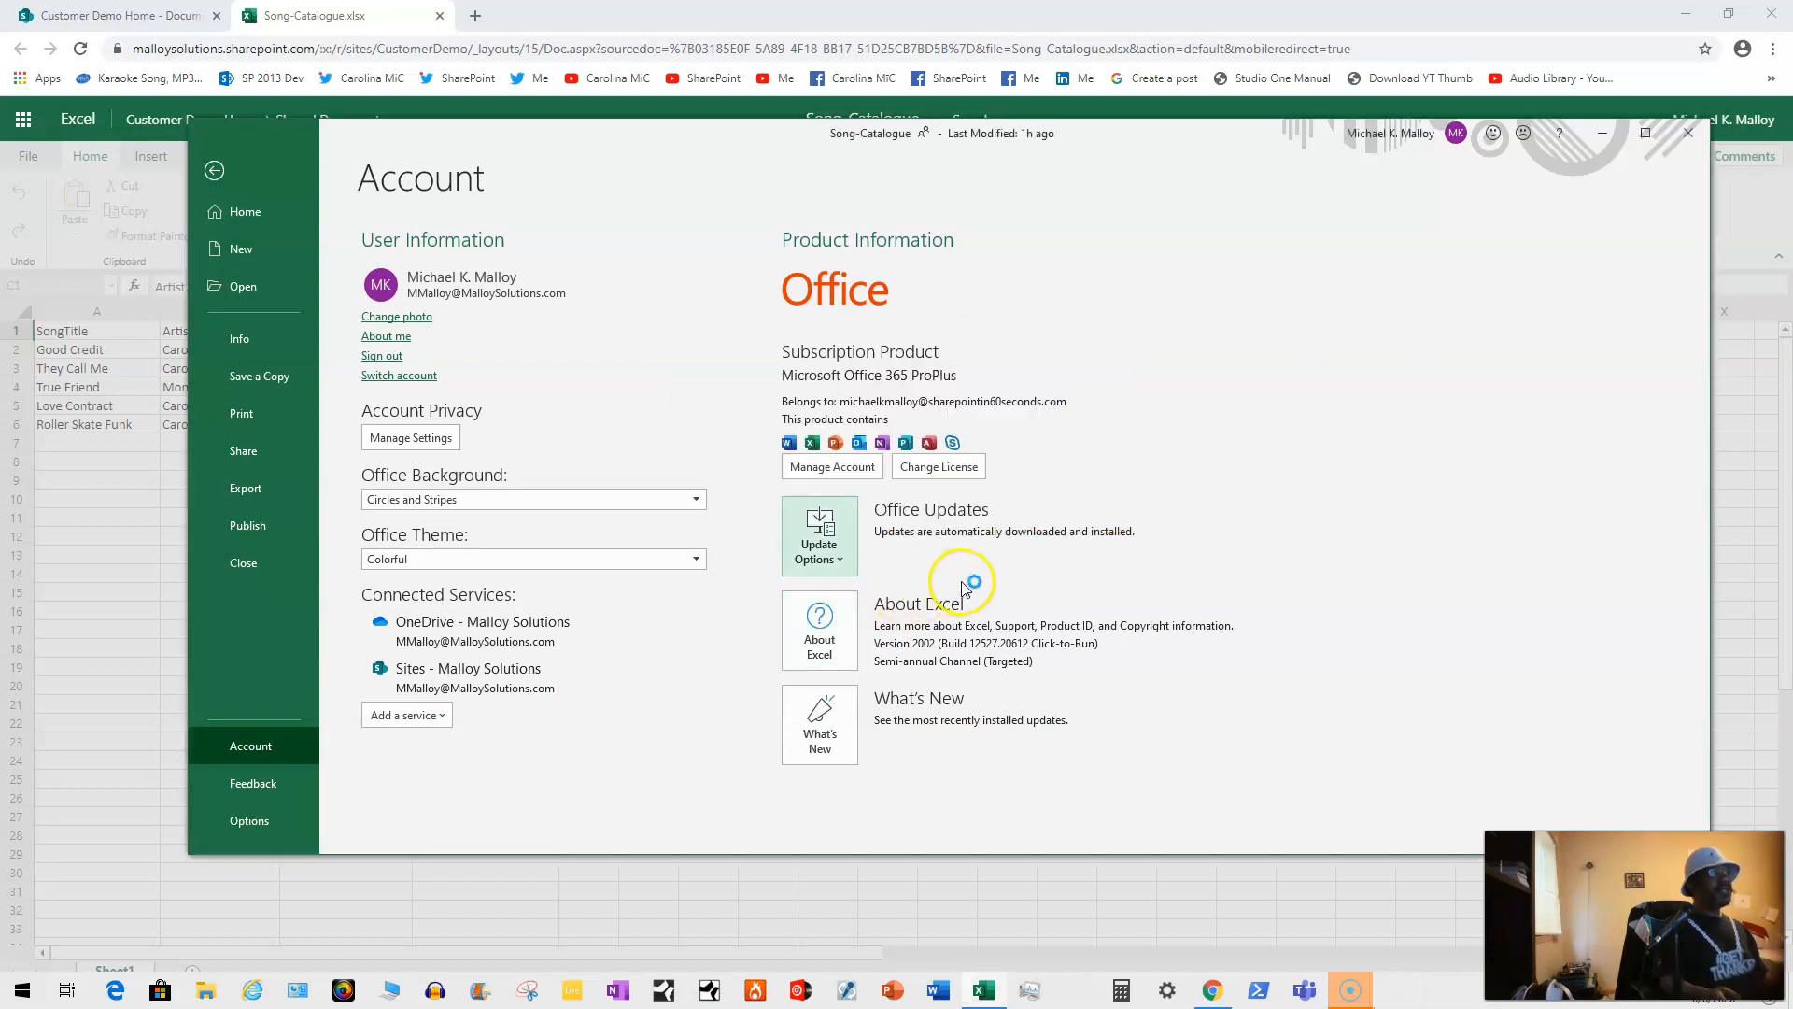
left_click(1079, 620)
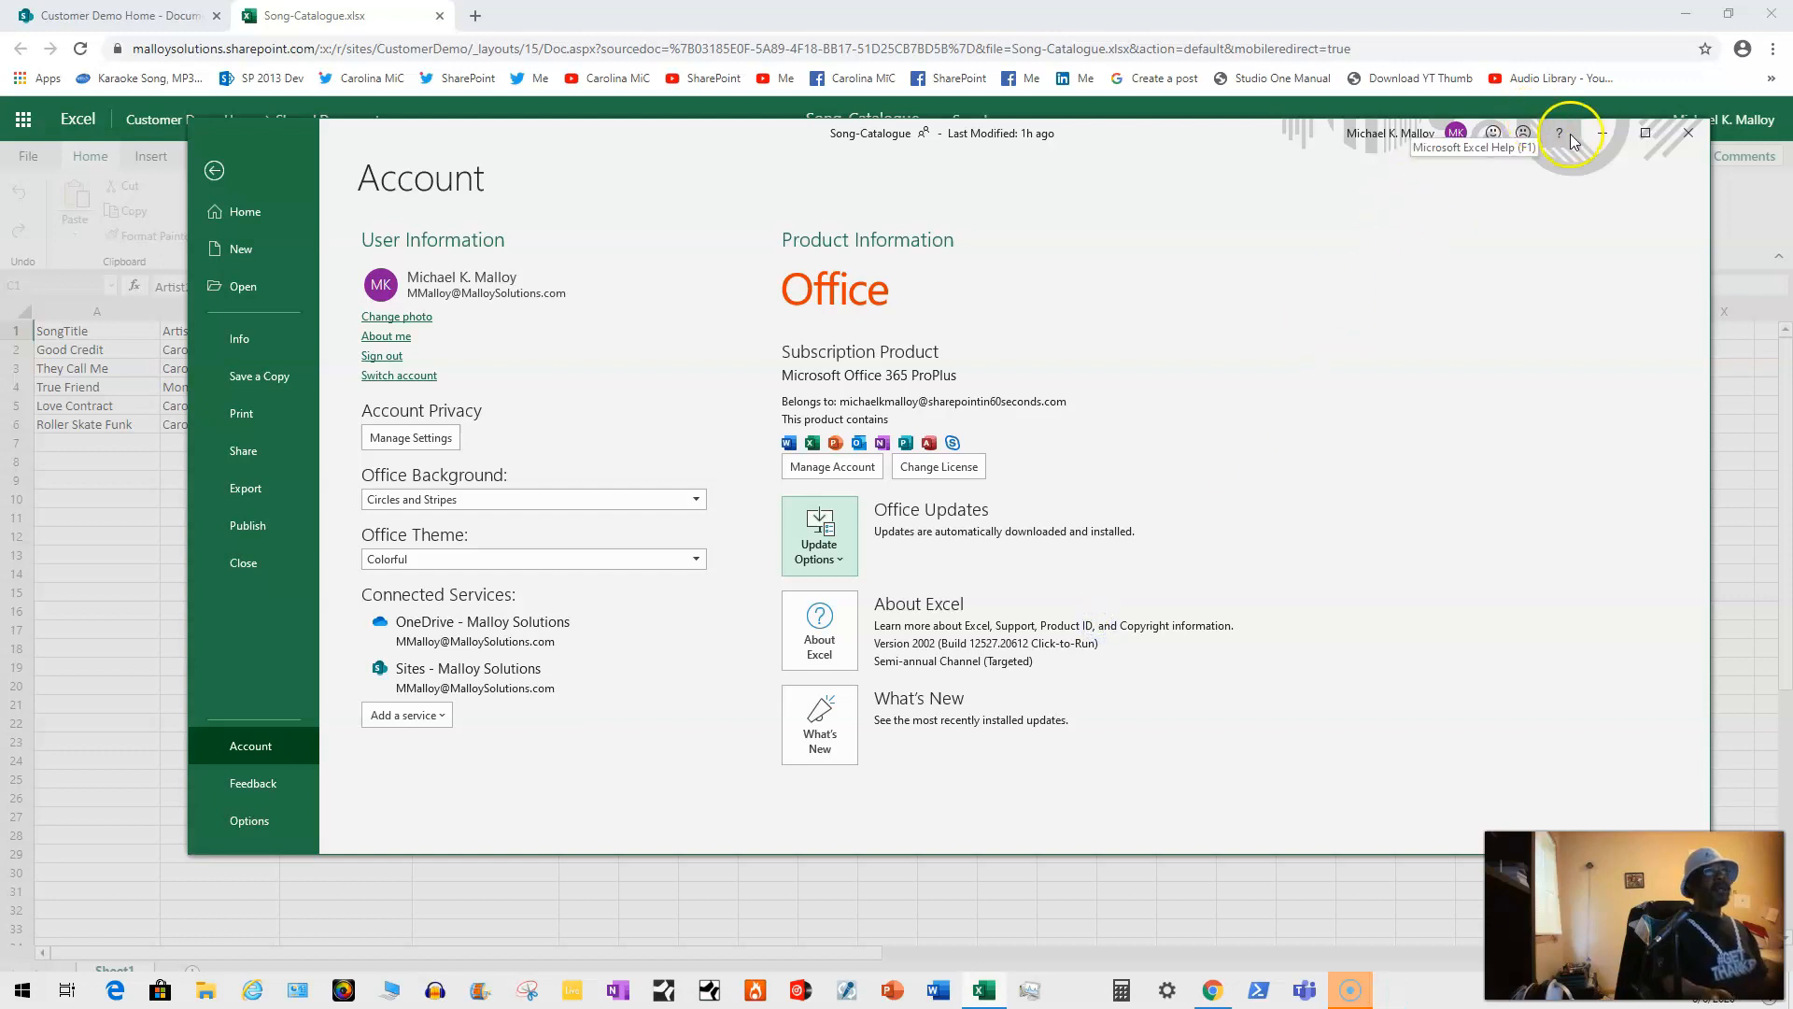
left_click_drag(1247, 145, 1108, 295)
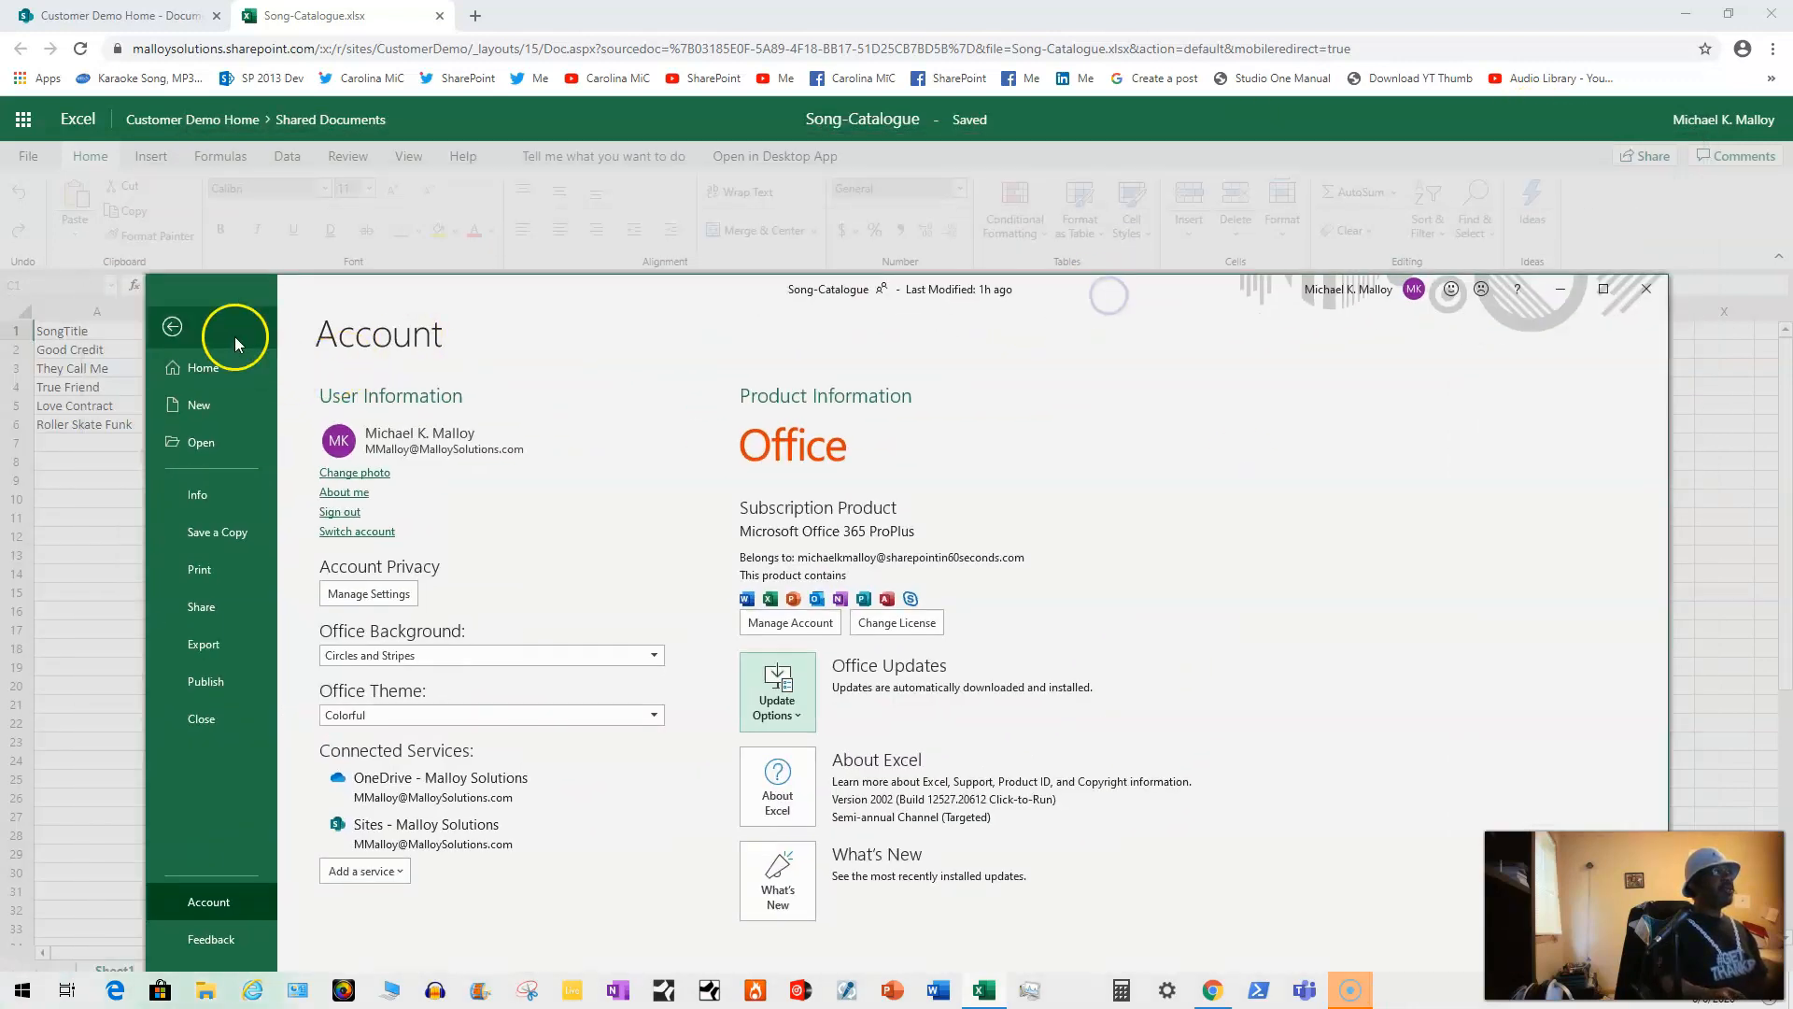
Step: Leave Backstage, reposition the window, and close the desktop Excel workbook
left_click(171, 326)
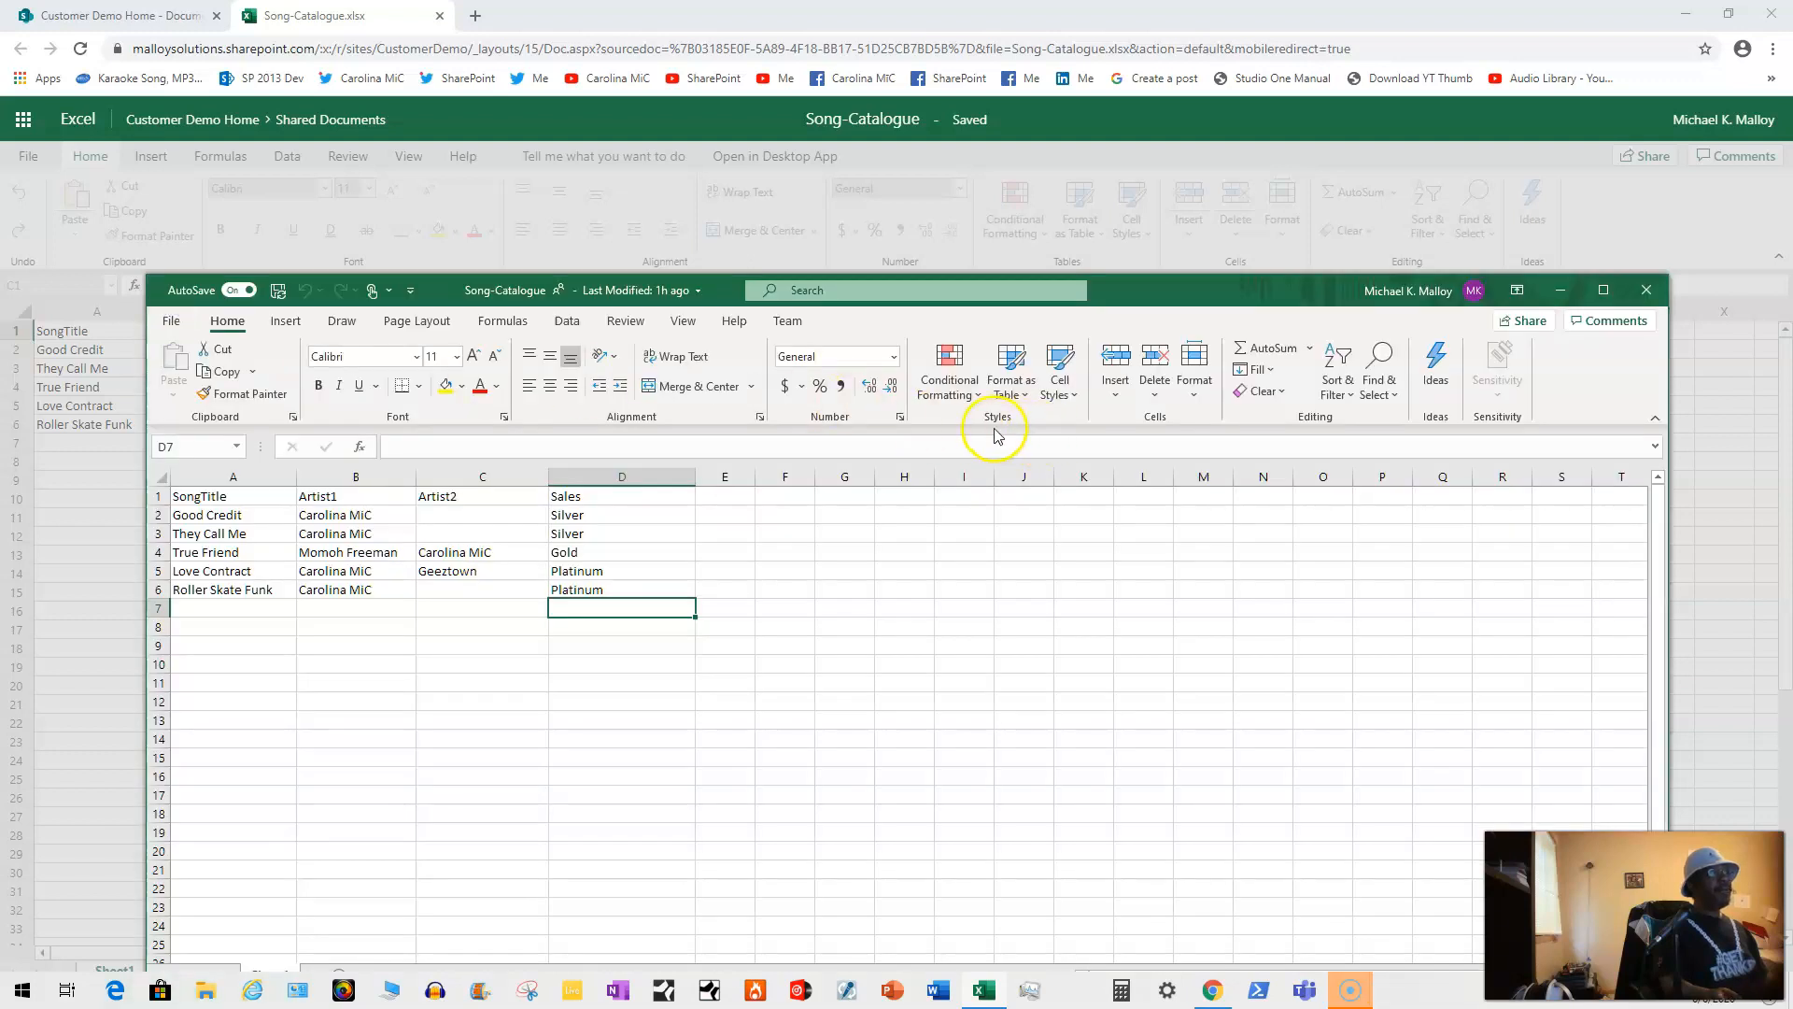
left_click(1115, 292)
left_click_drag(1117, 295, 1112, 340)
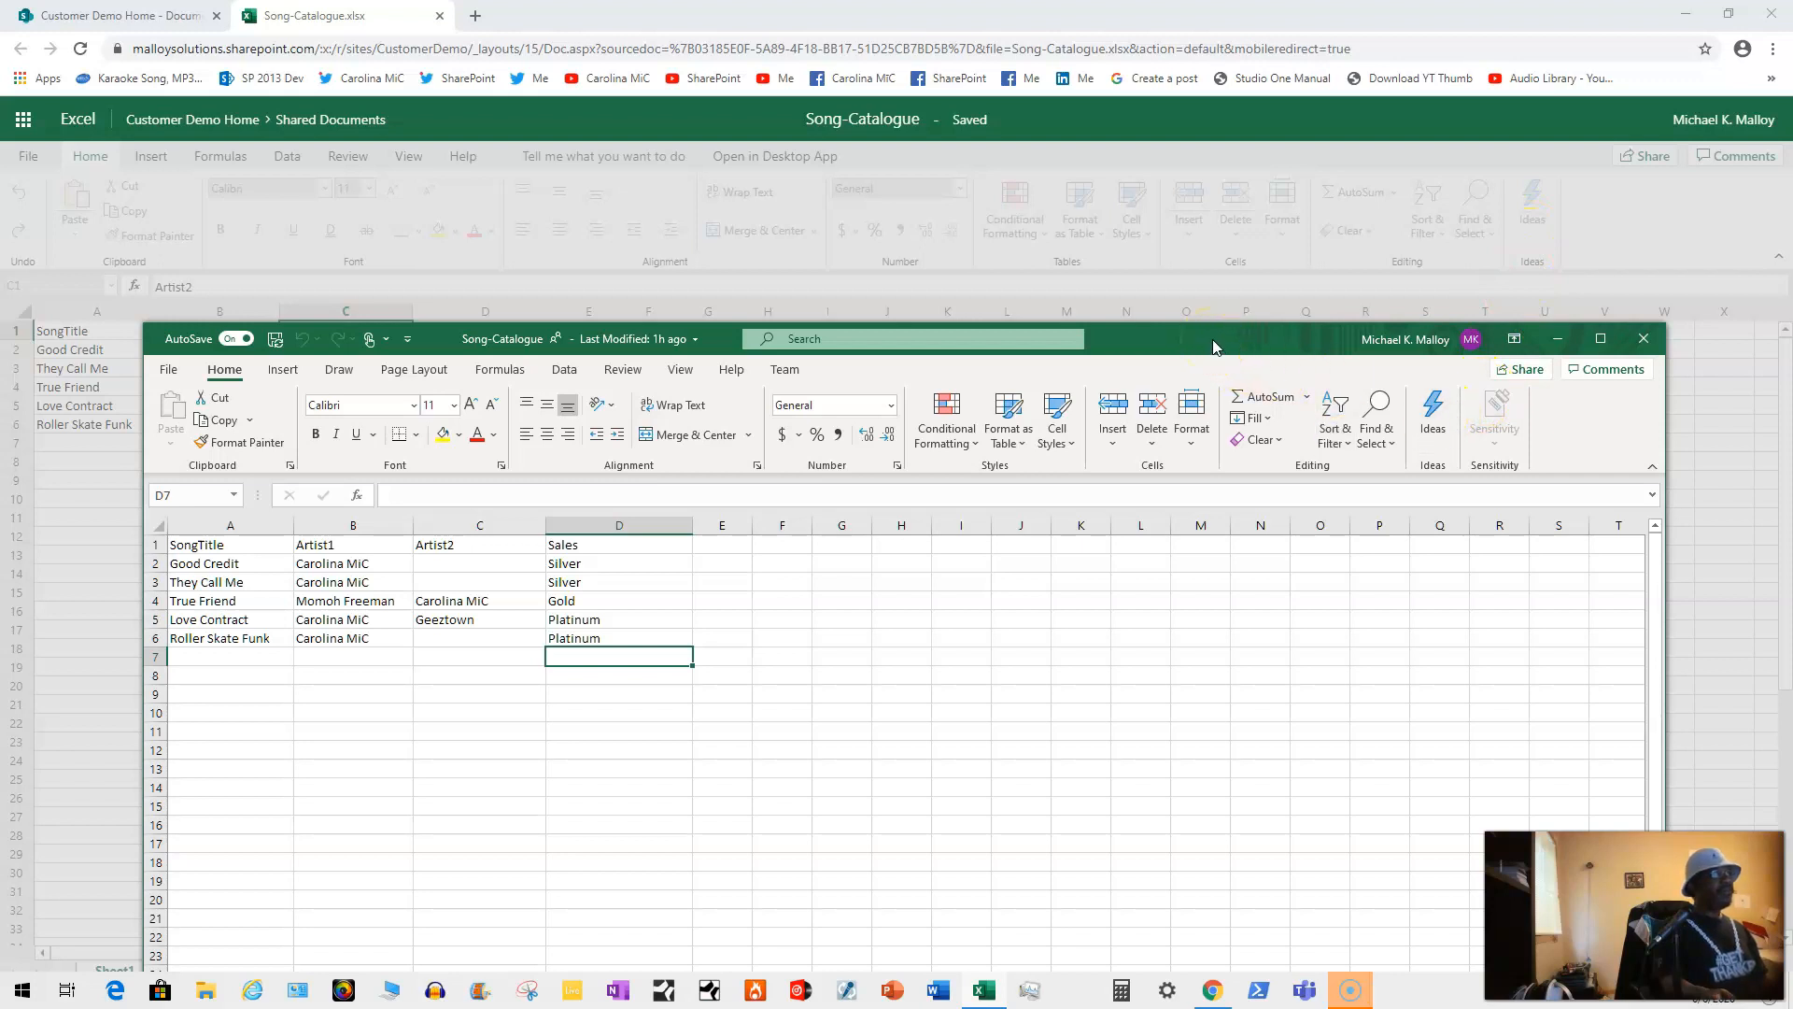
left_click_drag(1215, 346, 1172, 279)
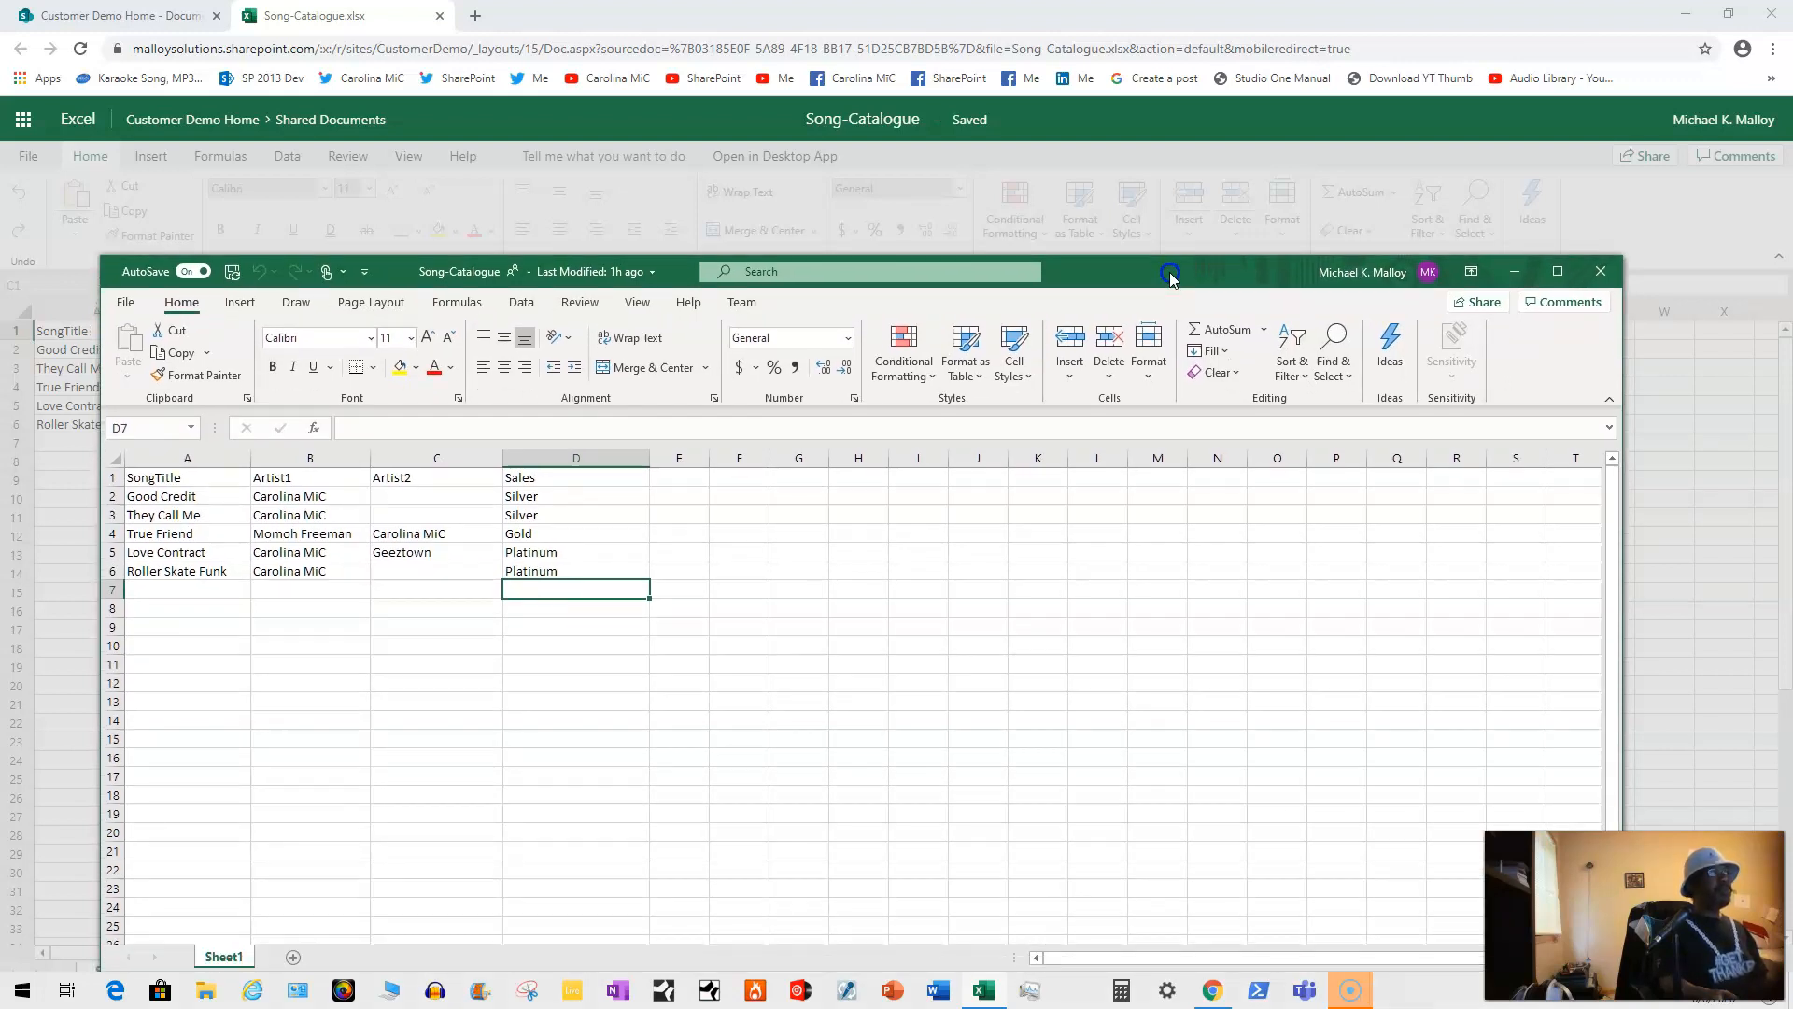
left_click(1600, 273)
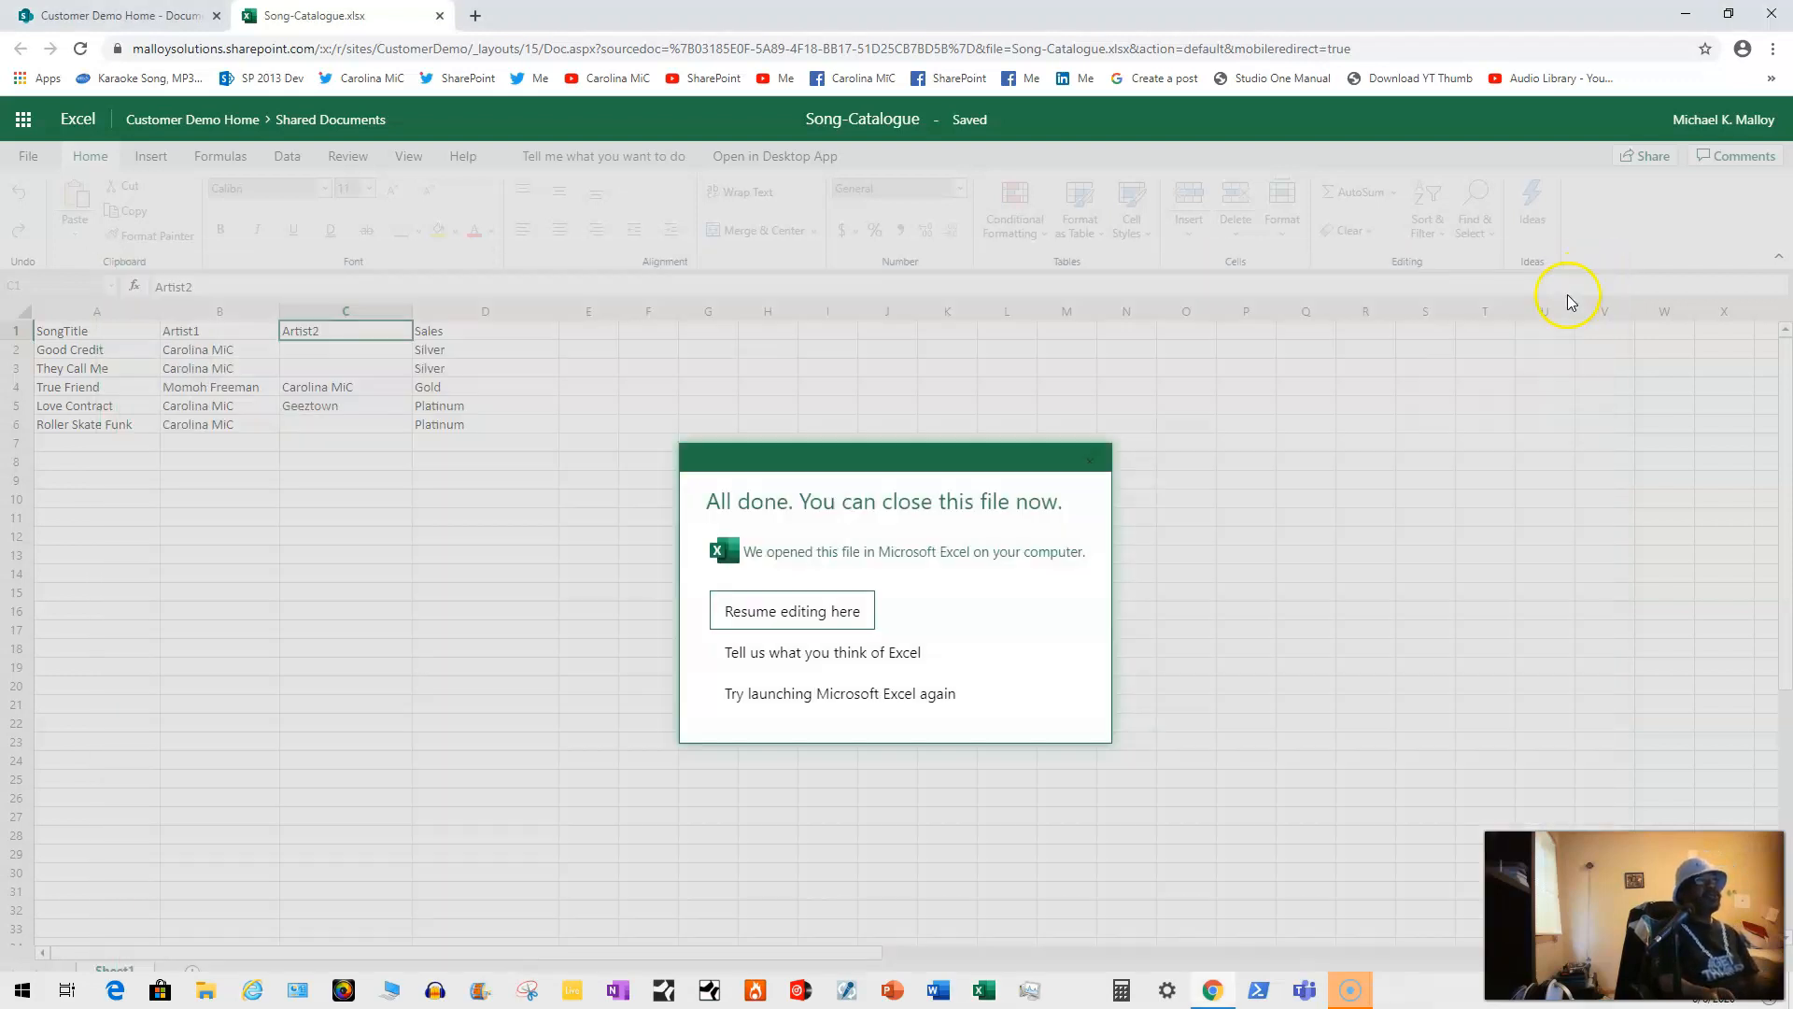
Step: Format A1:D6 as a Blue Medium 13 table with the first row as headers
left_click(1090, 461)
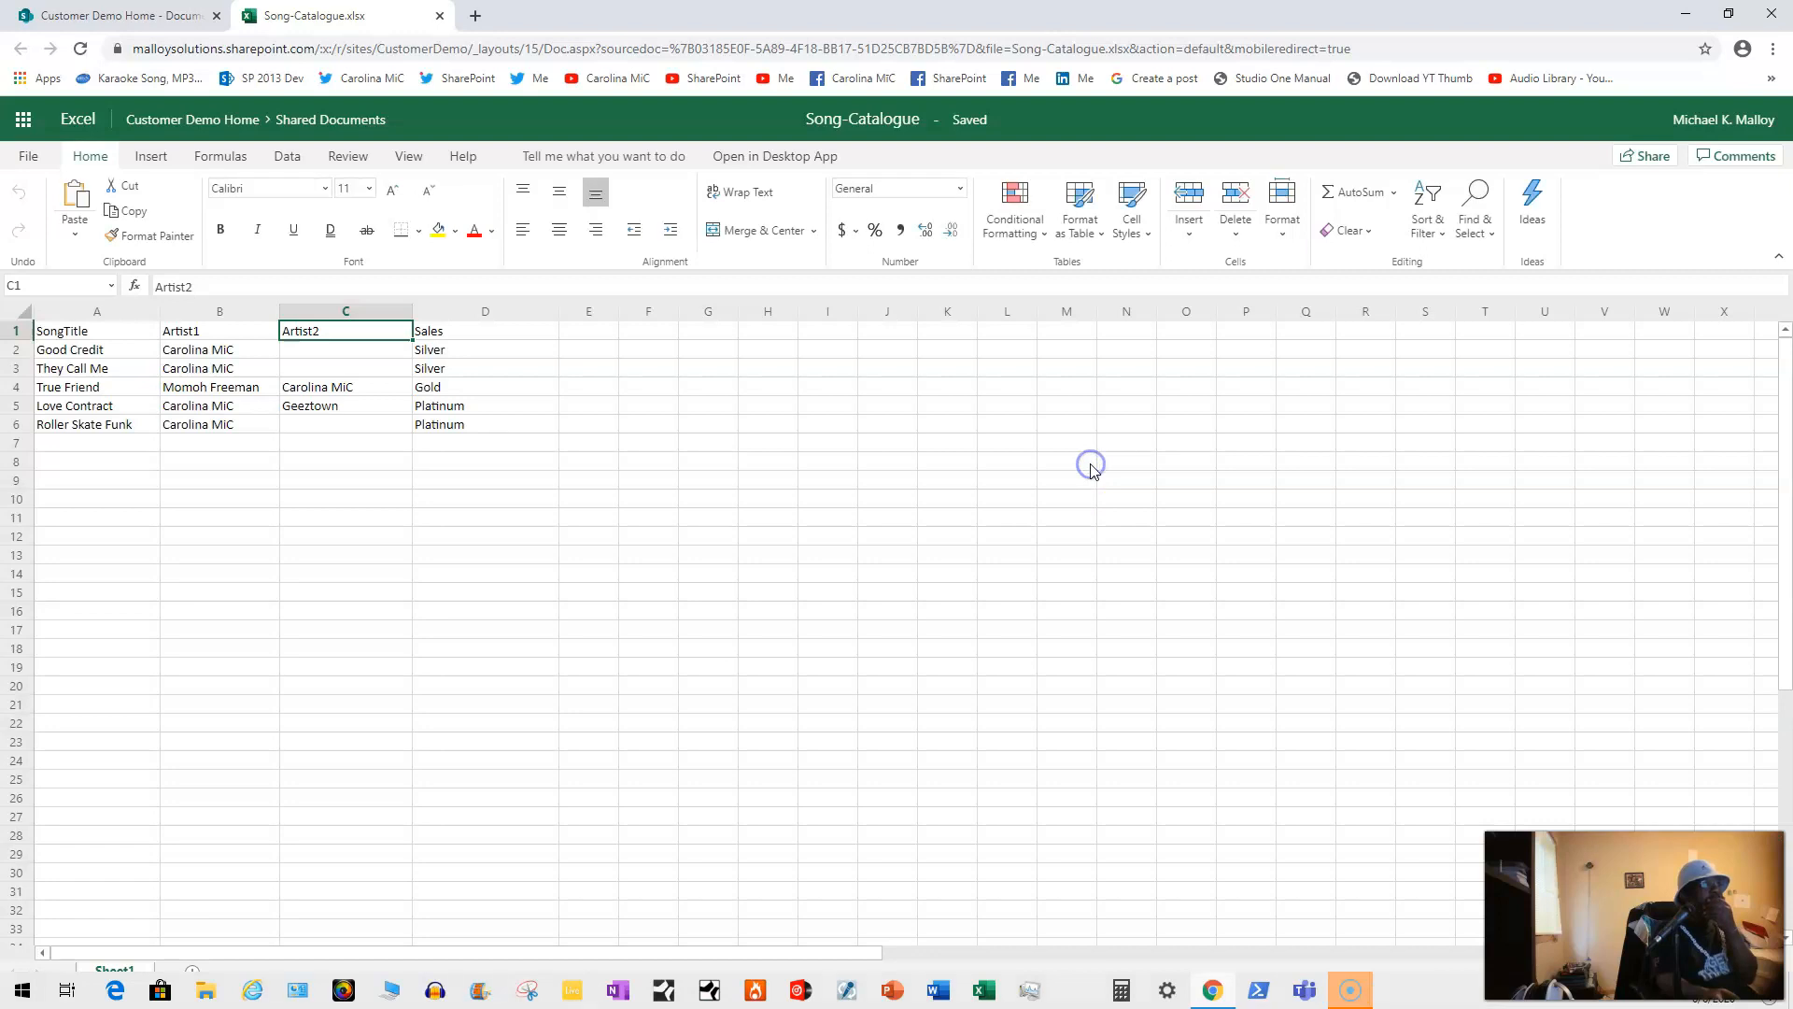
left_click(1089, 235)
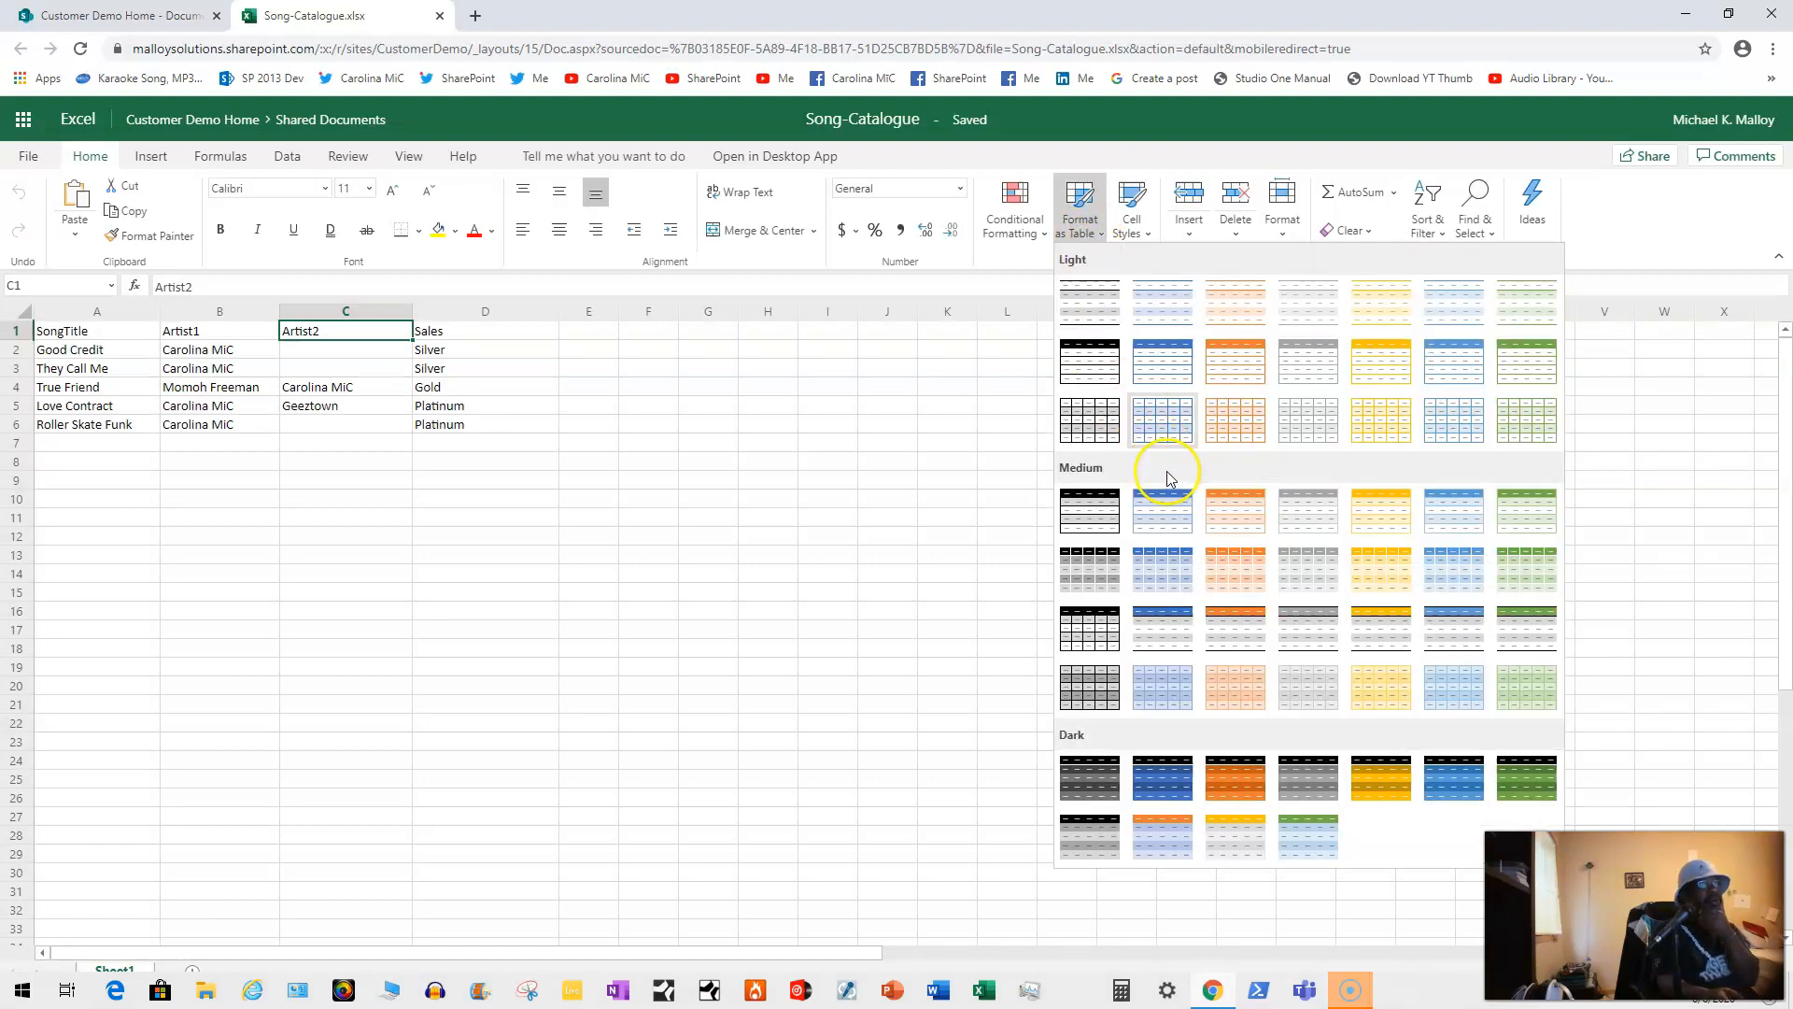
left_click(1456, 576)
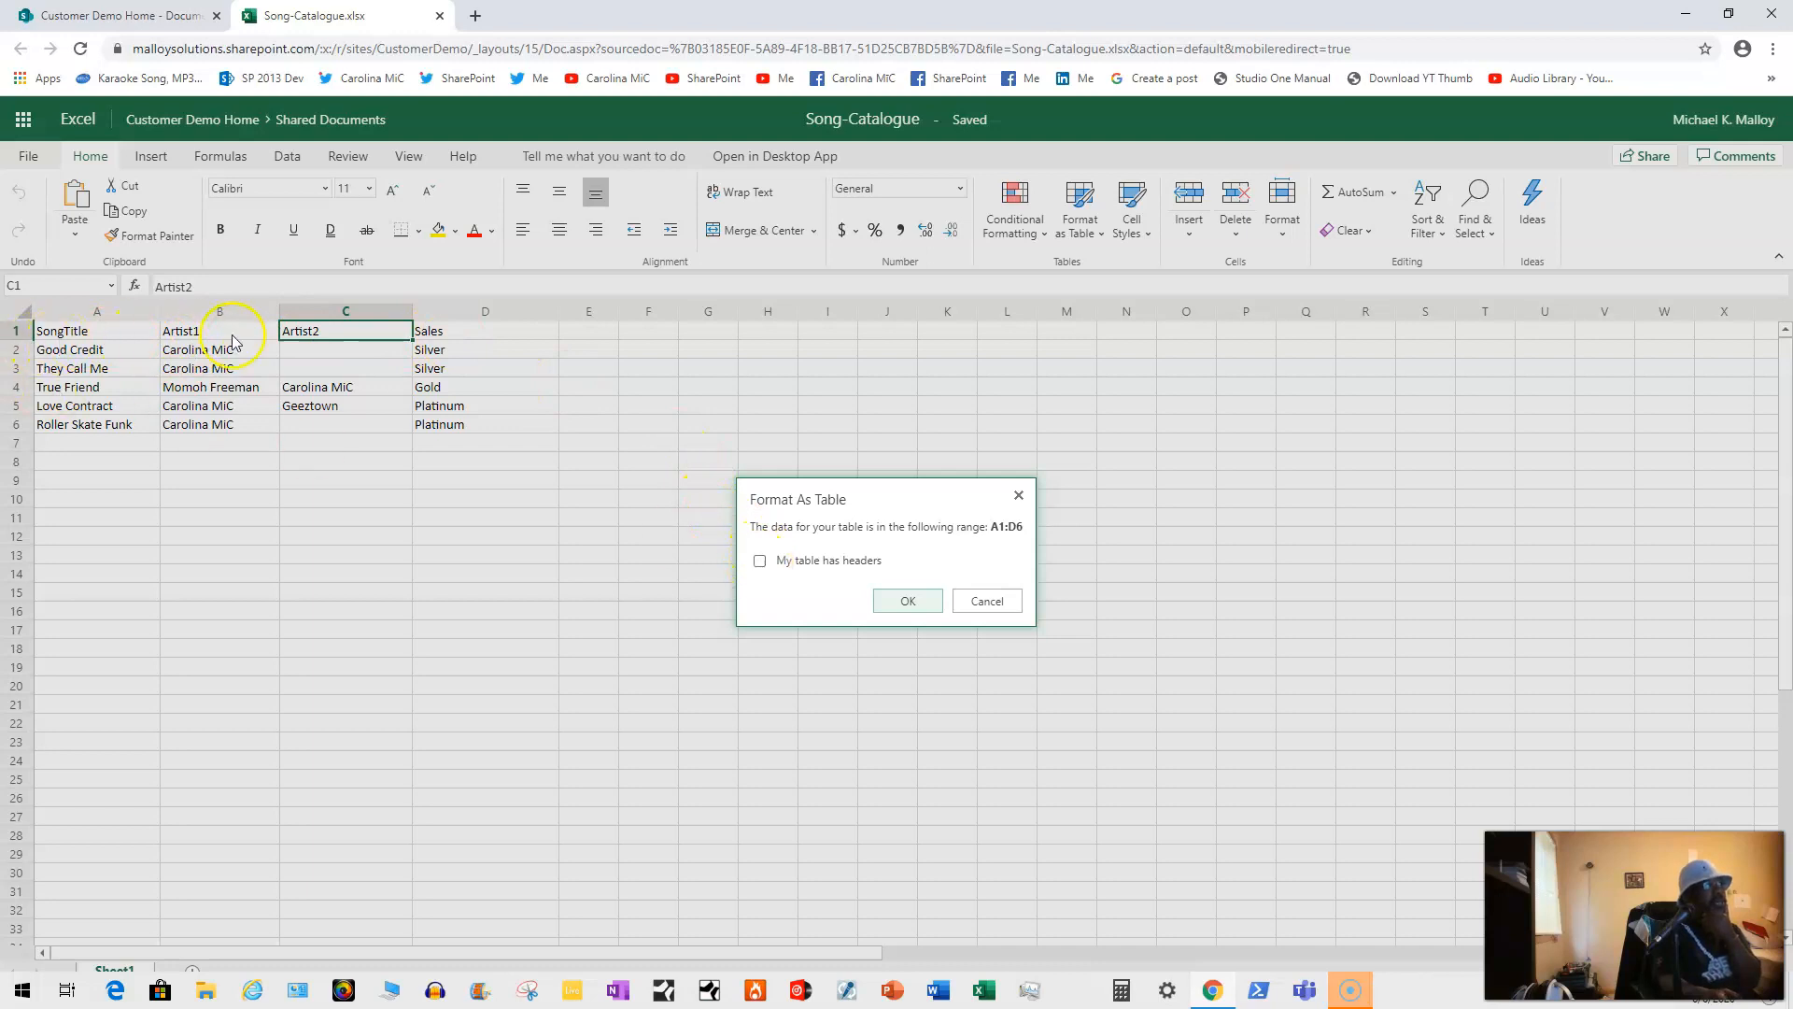
left_click(759, 560)
left_click(907, 601)
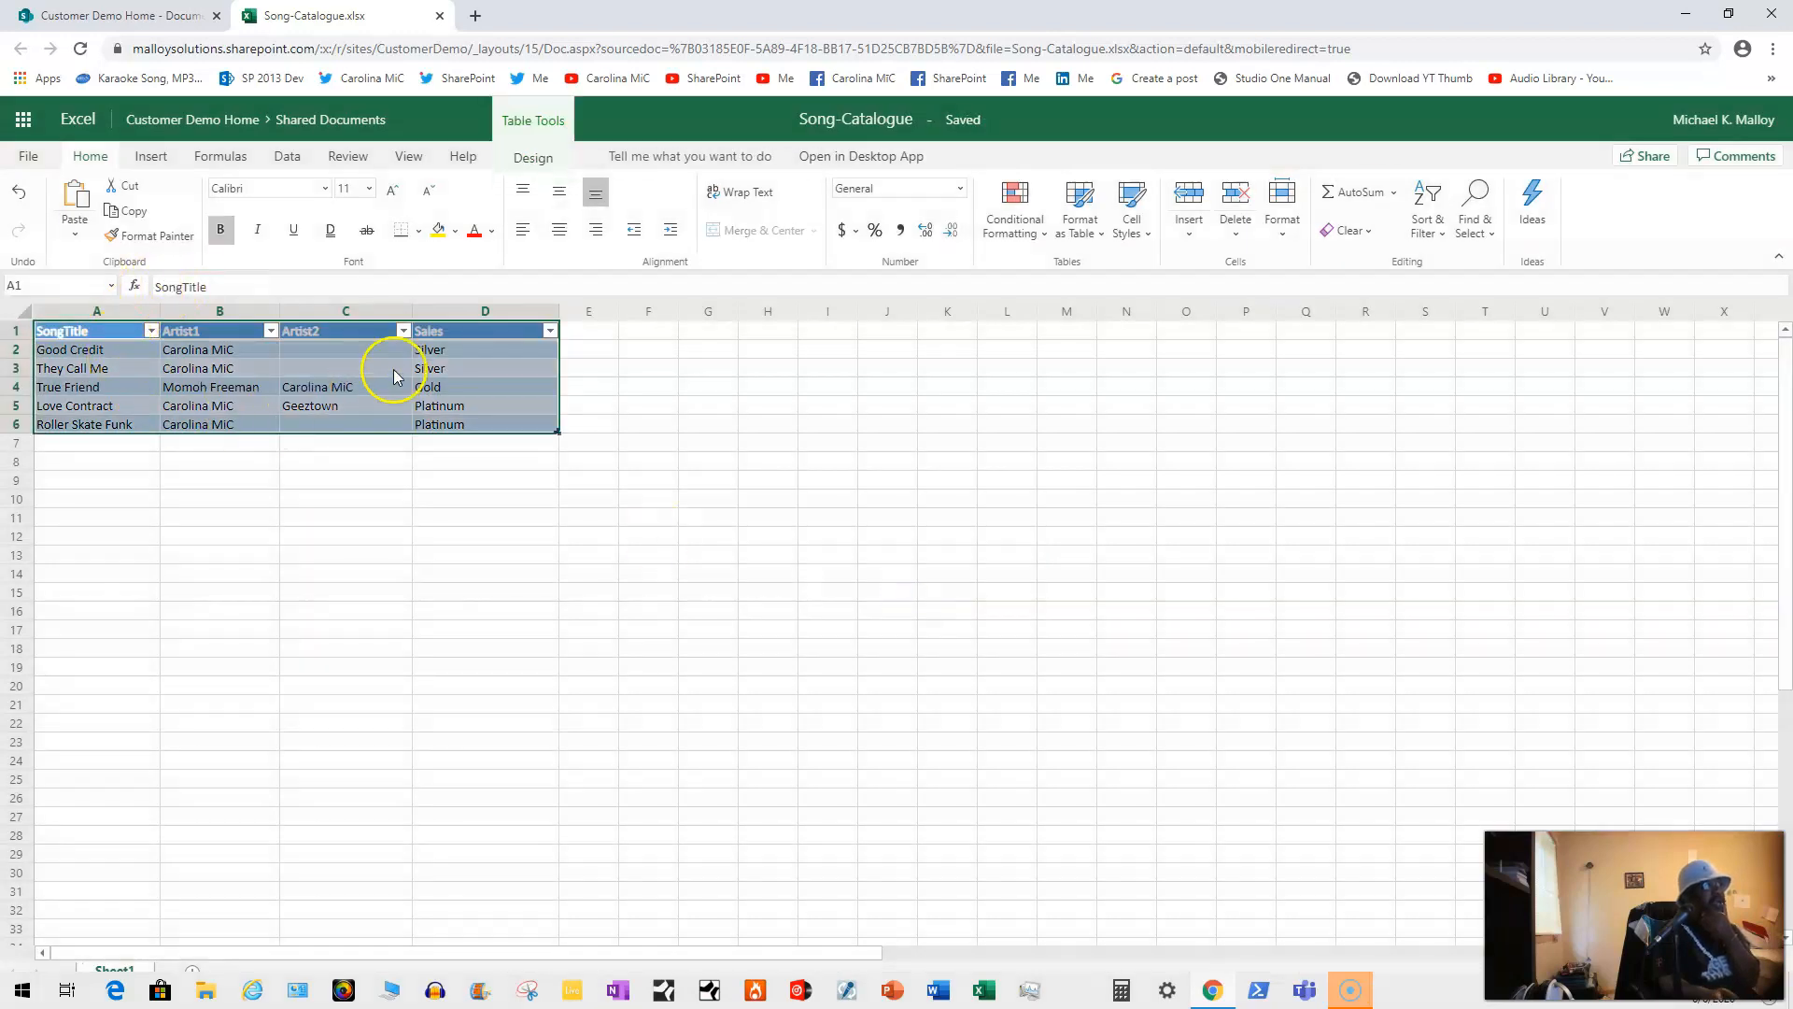
Step: Check the Sales column's sort and filter menu, then close the workbook tab
left_click(534, 516)
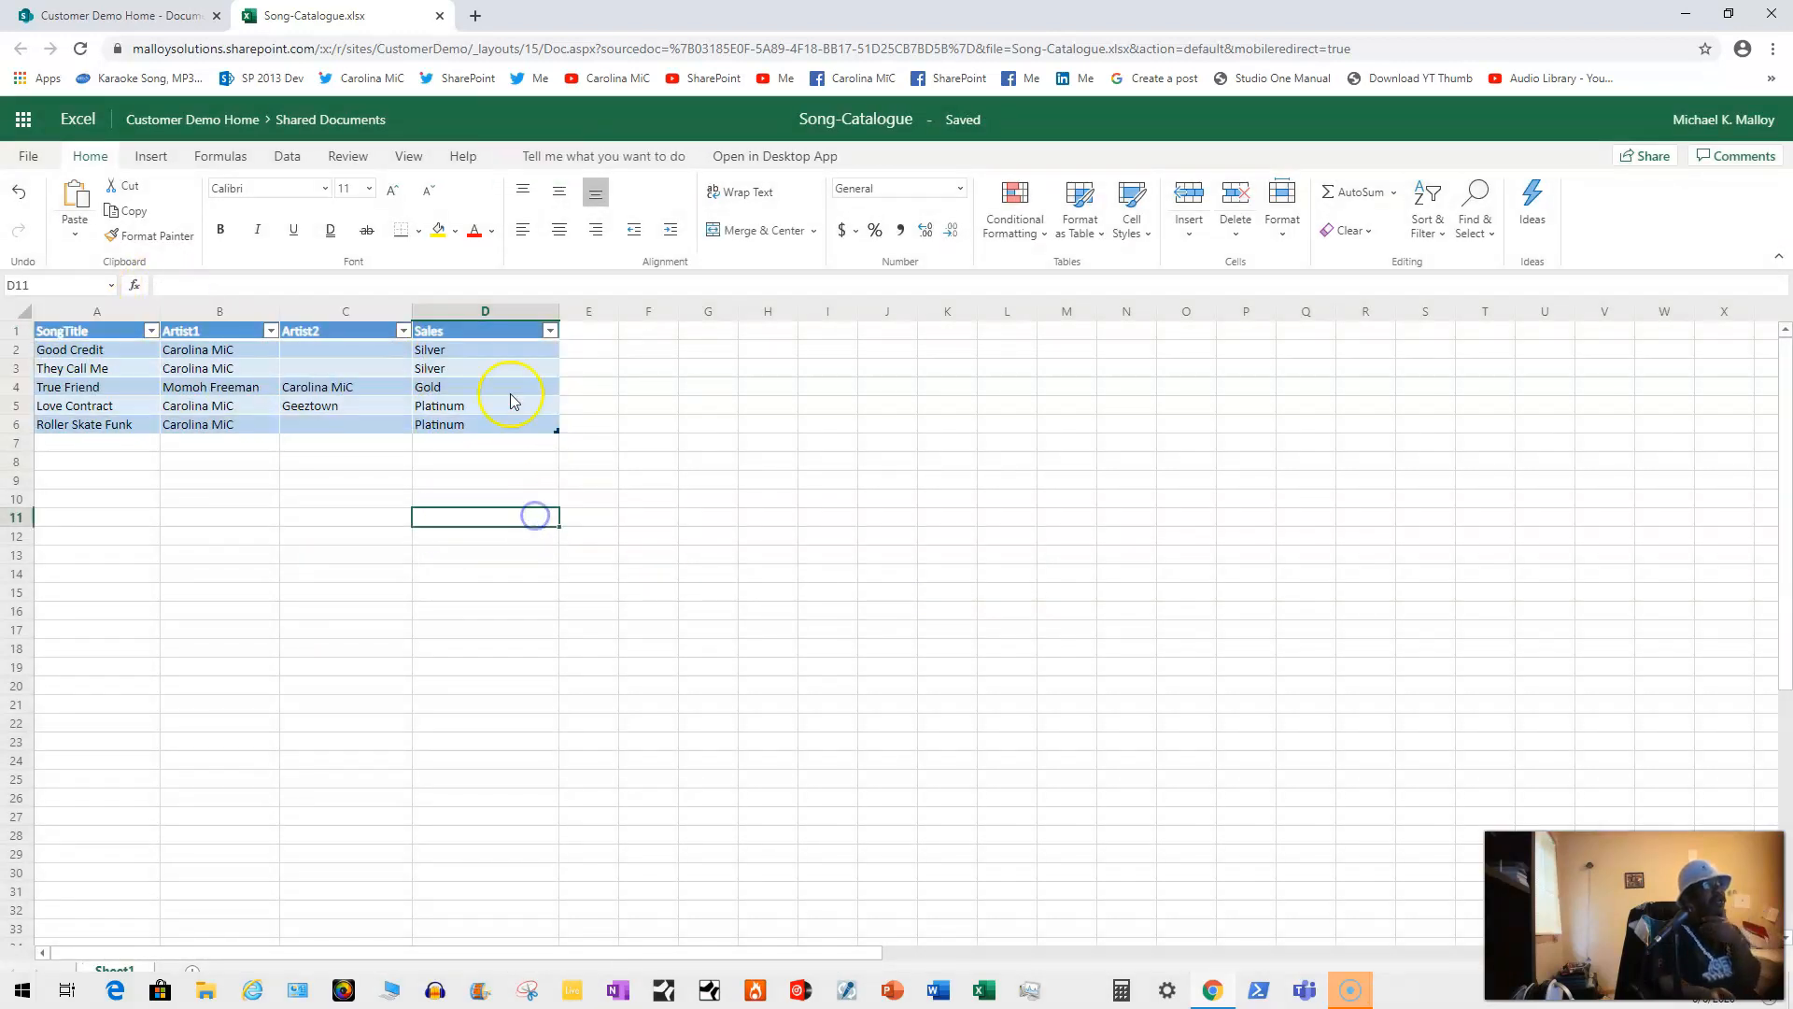
left_click(550, 330)
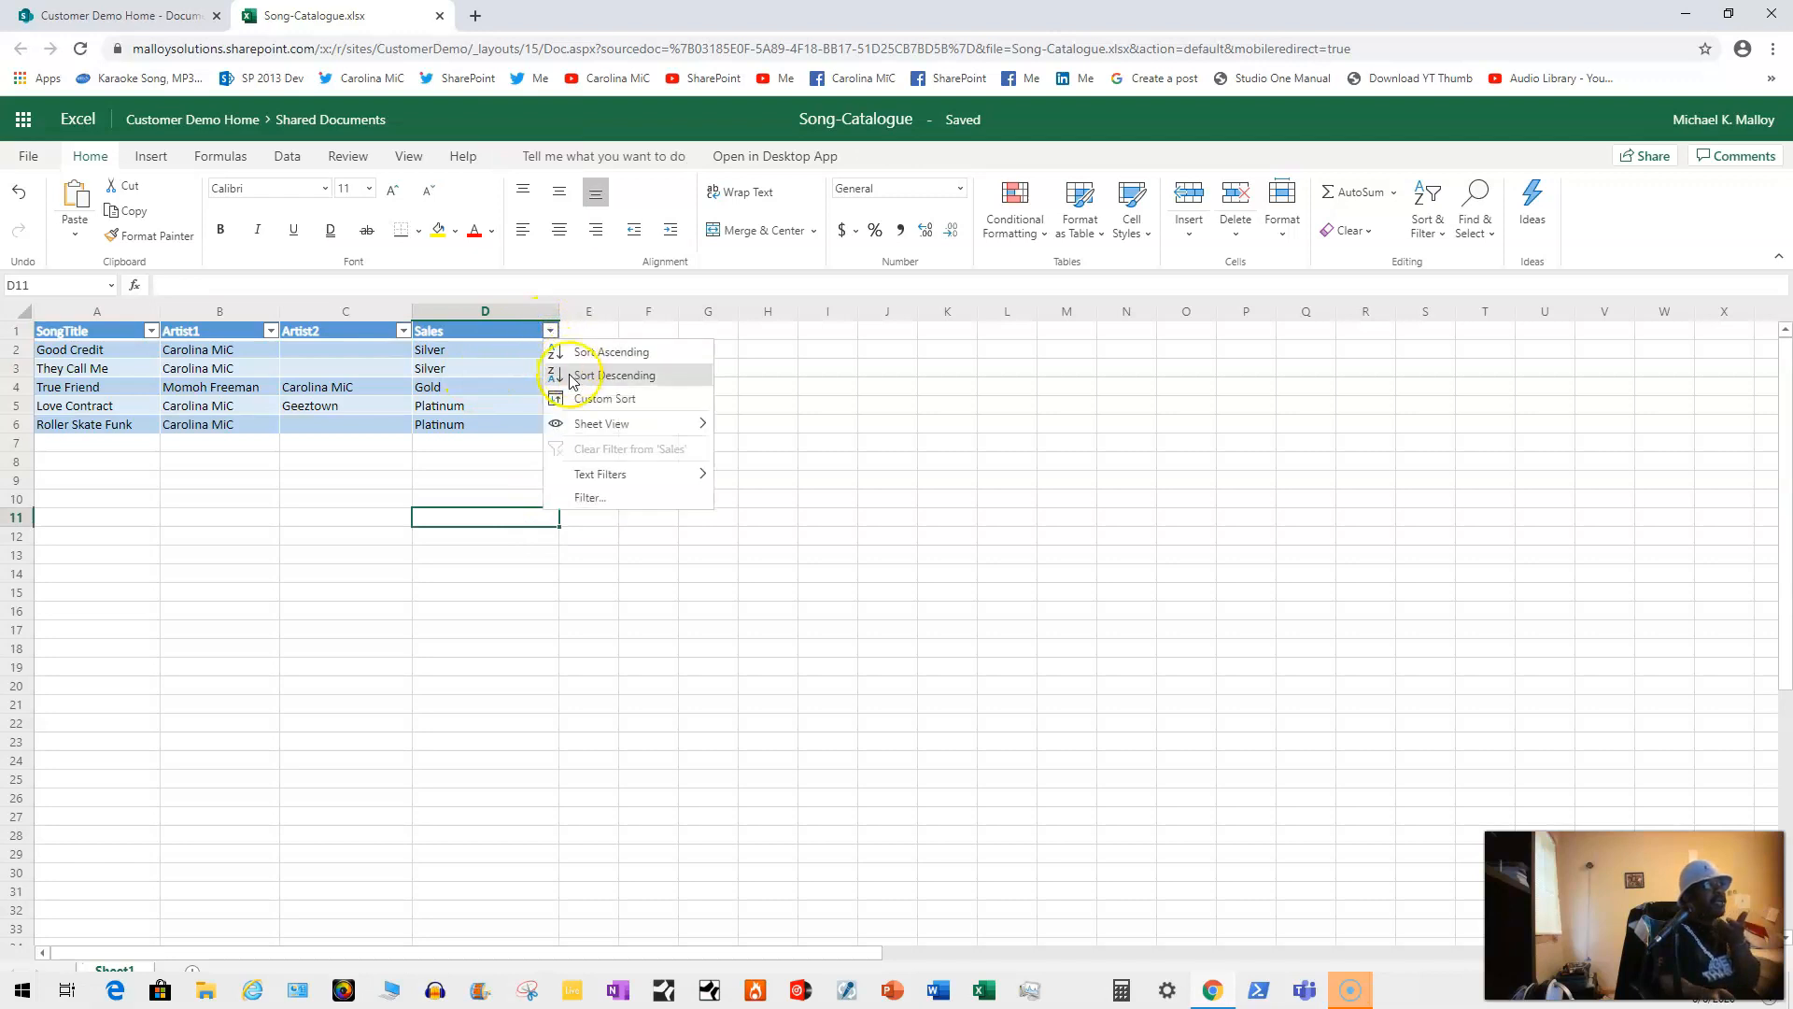
left_click(340, 463)
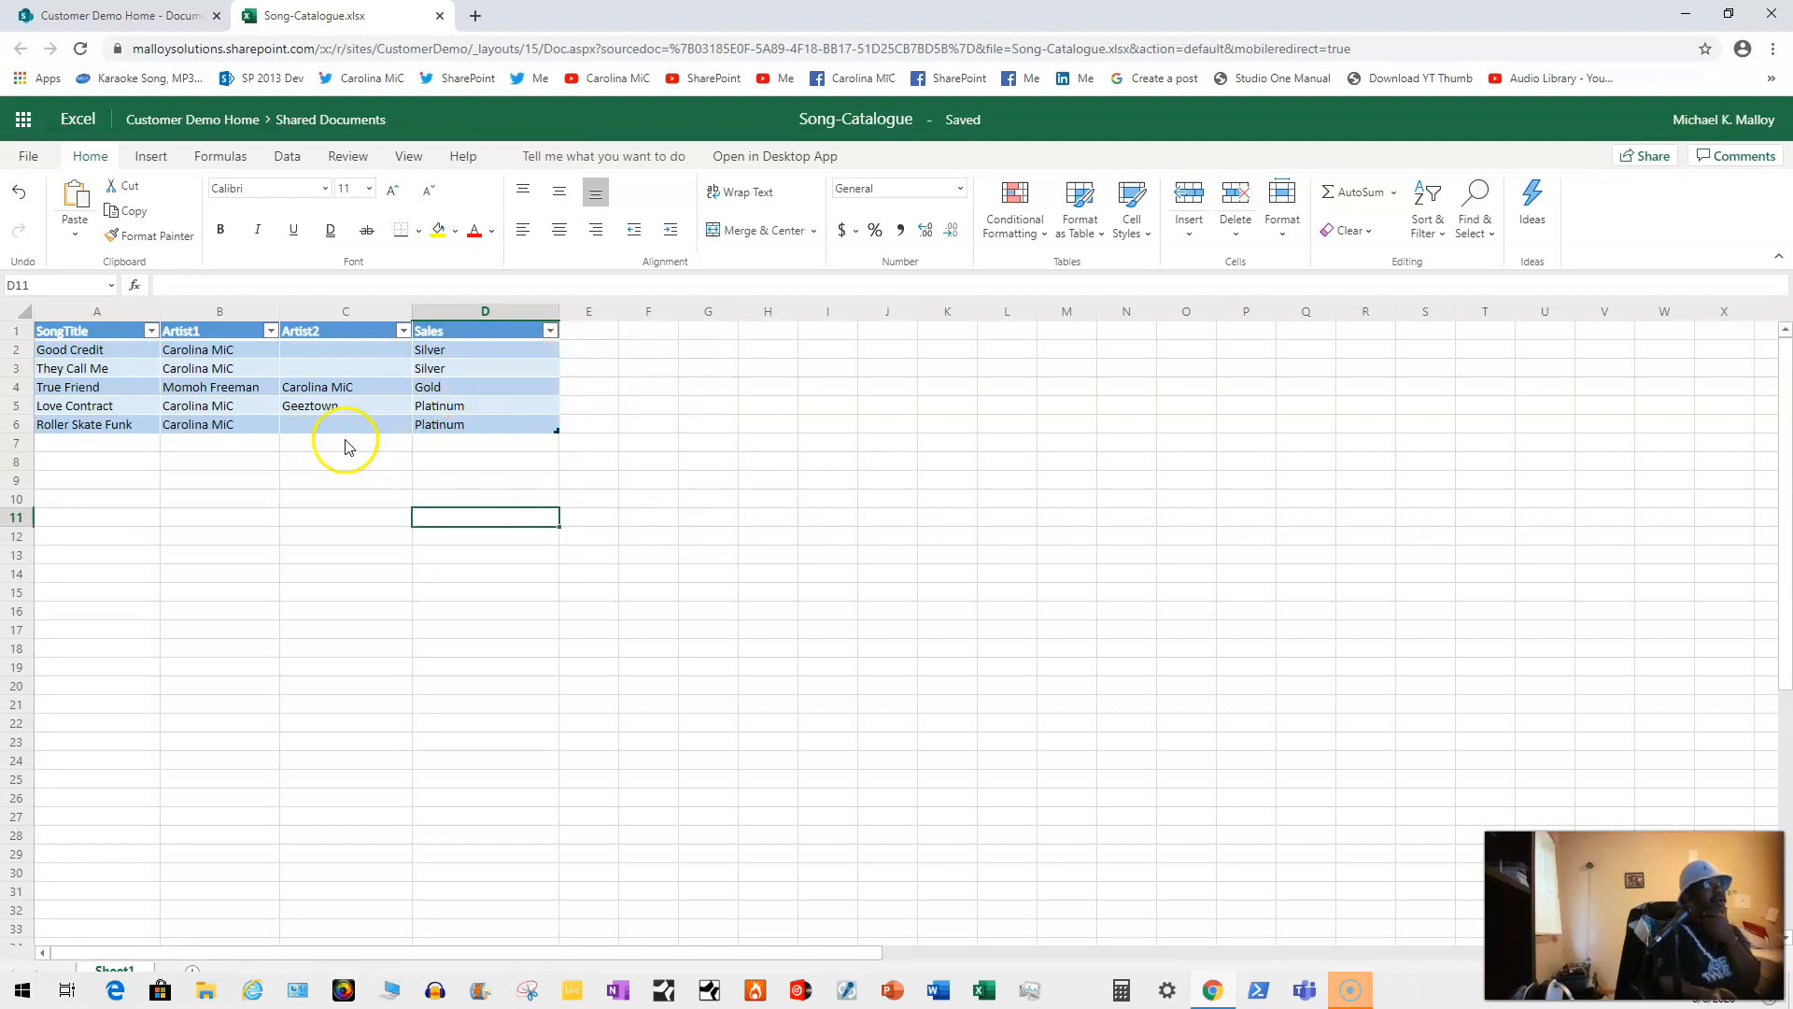
left_click(440, 16)
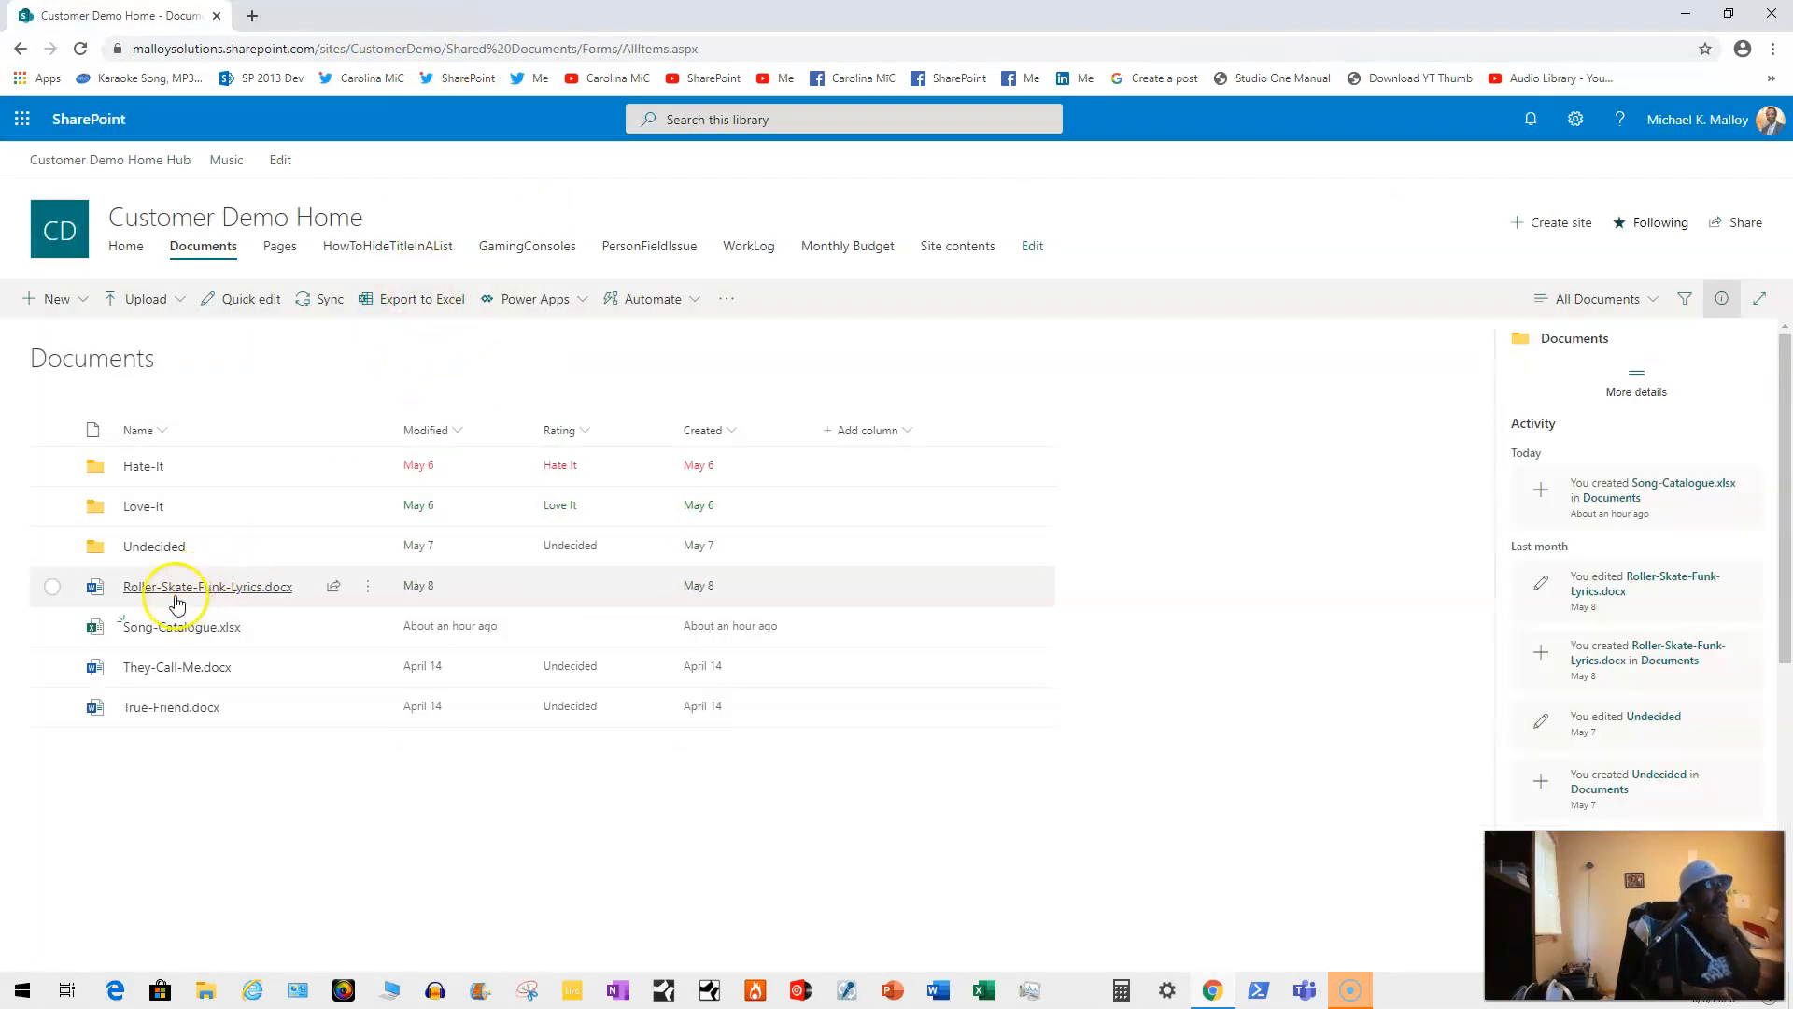
Step: Go to Site contents via the settings gear and start a new List
left_click(1578, 117)
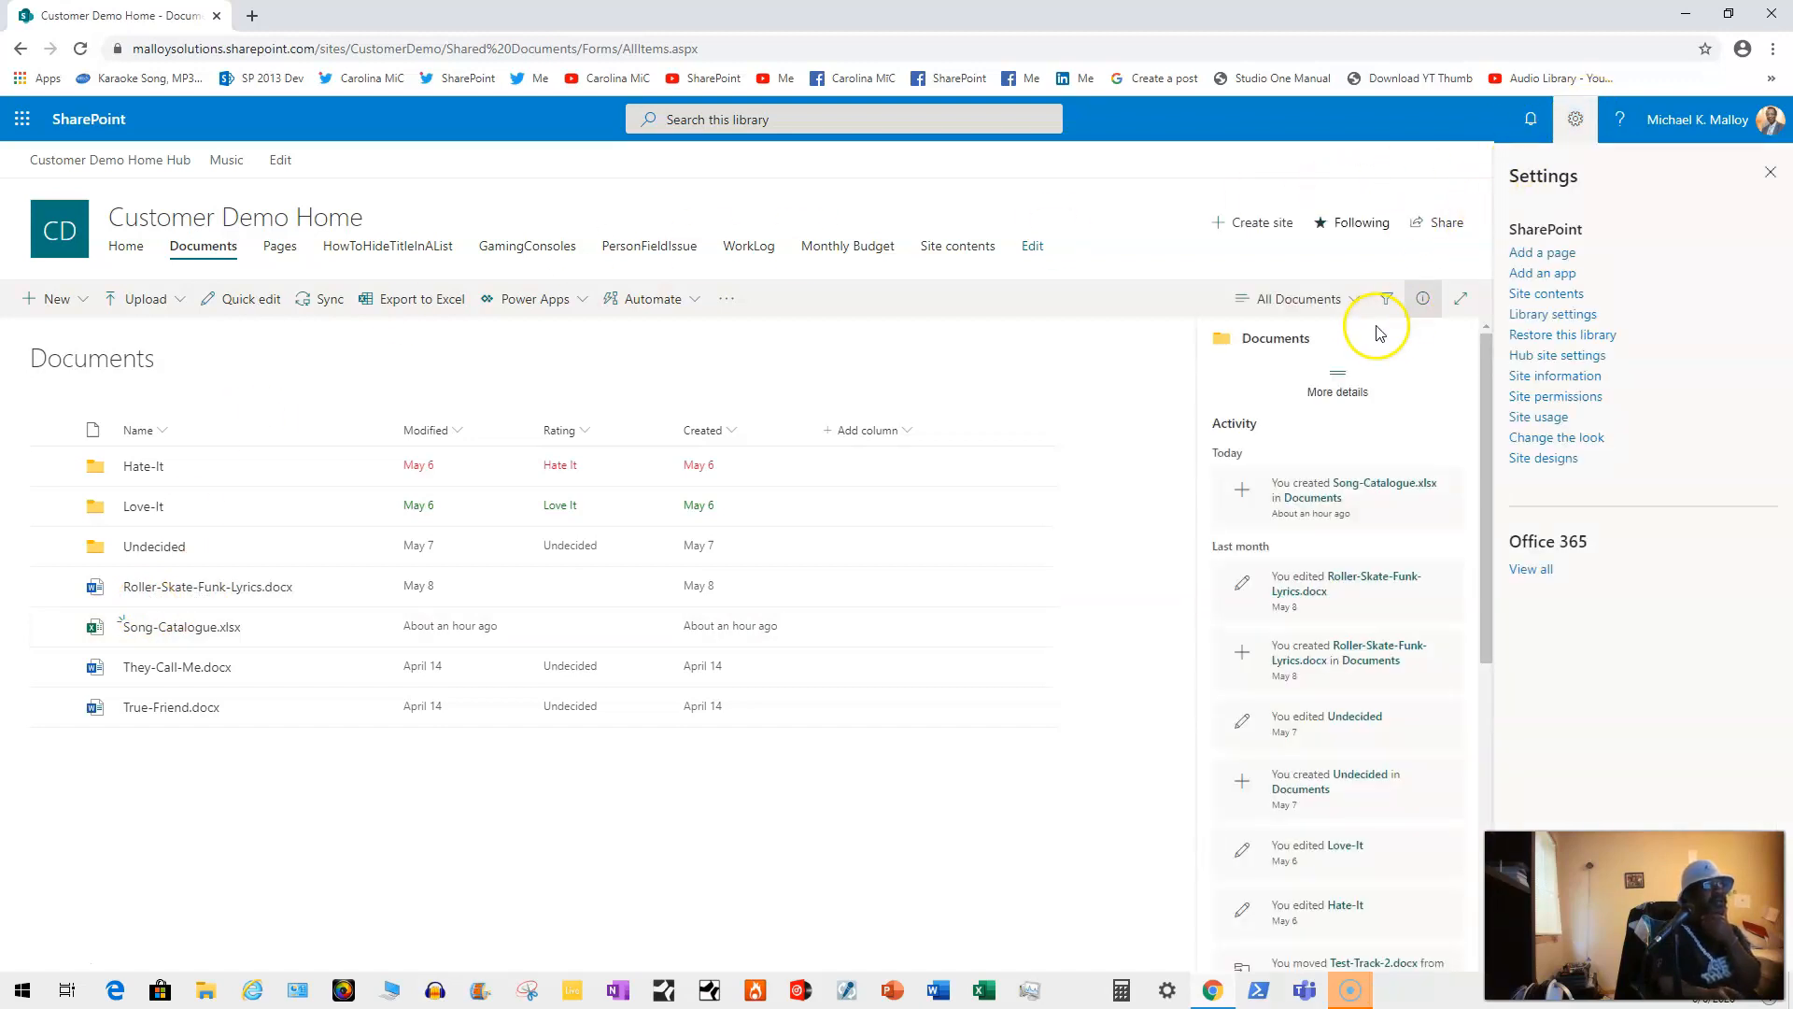
left_click(1535, 294)
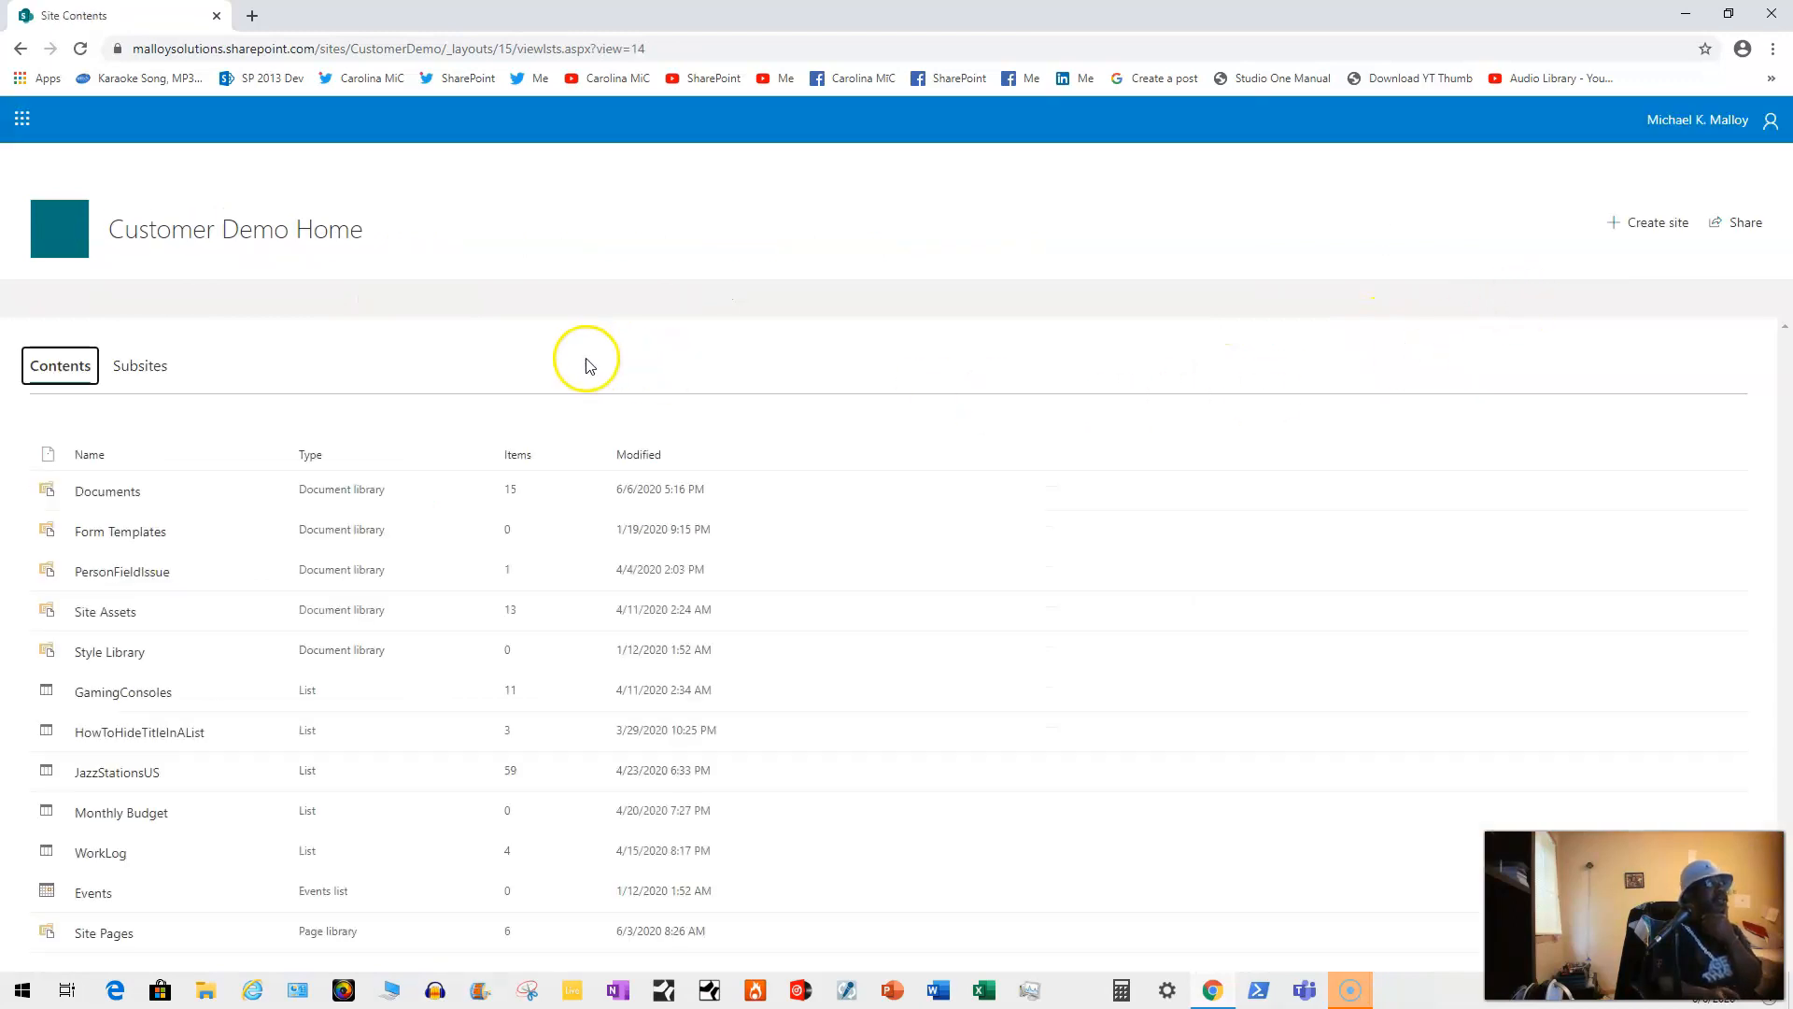
left_click(65, 299)
left_click(38, 334)
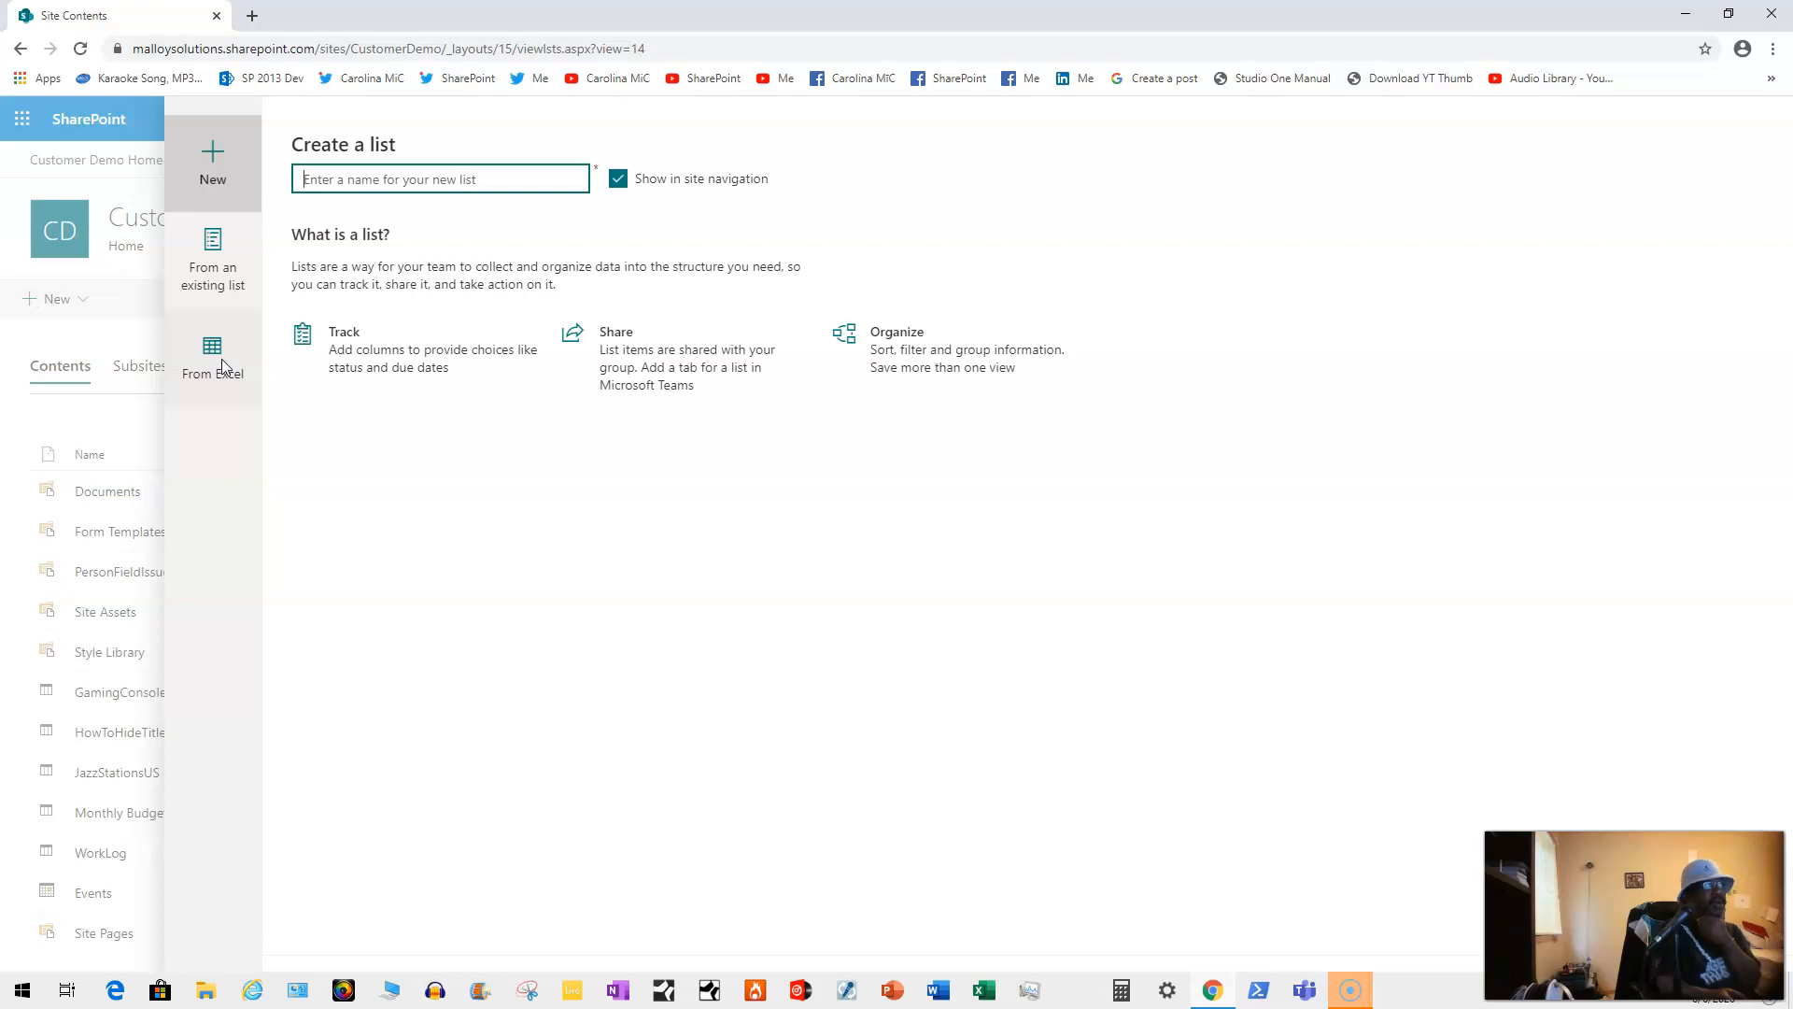
Step: Choose From Excel as the source for the new list
left_click(228, 271)
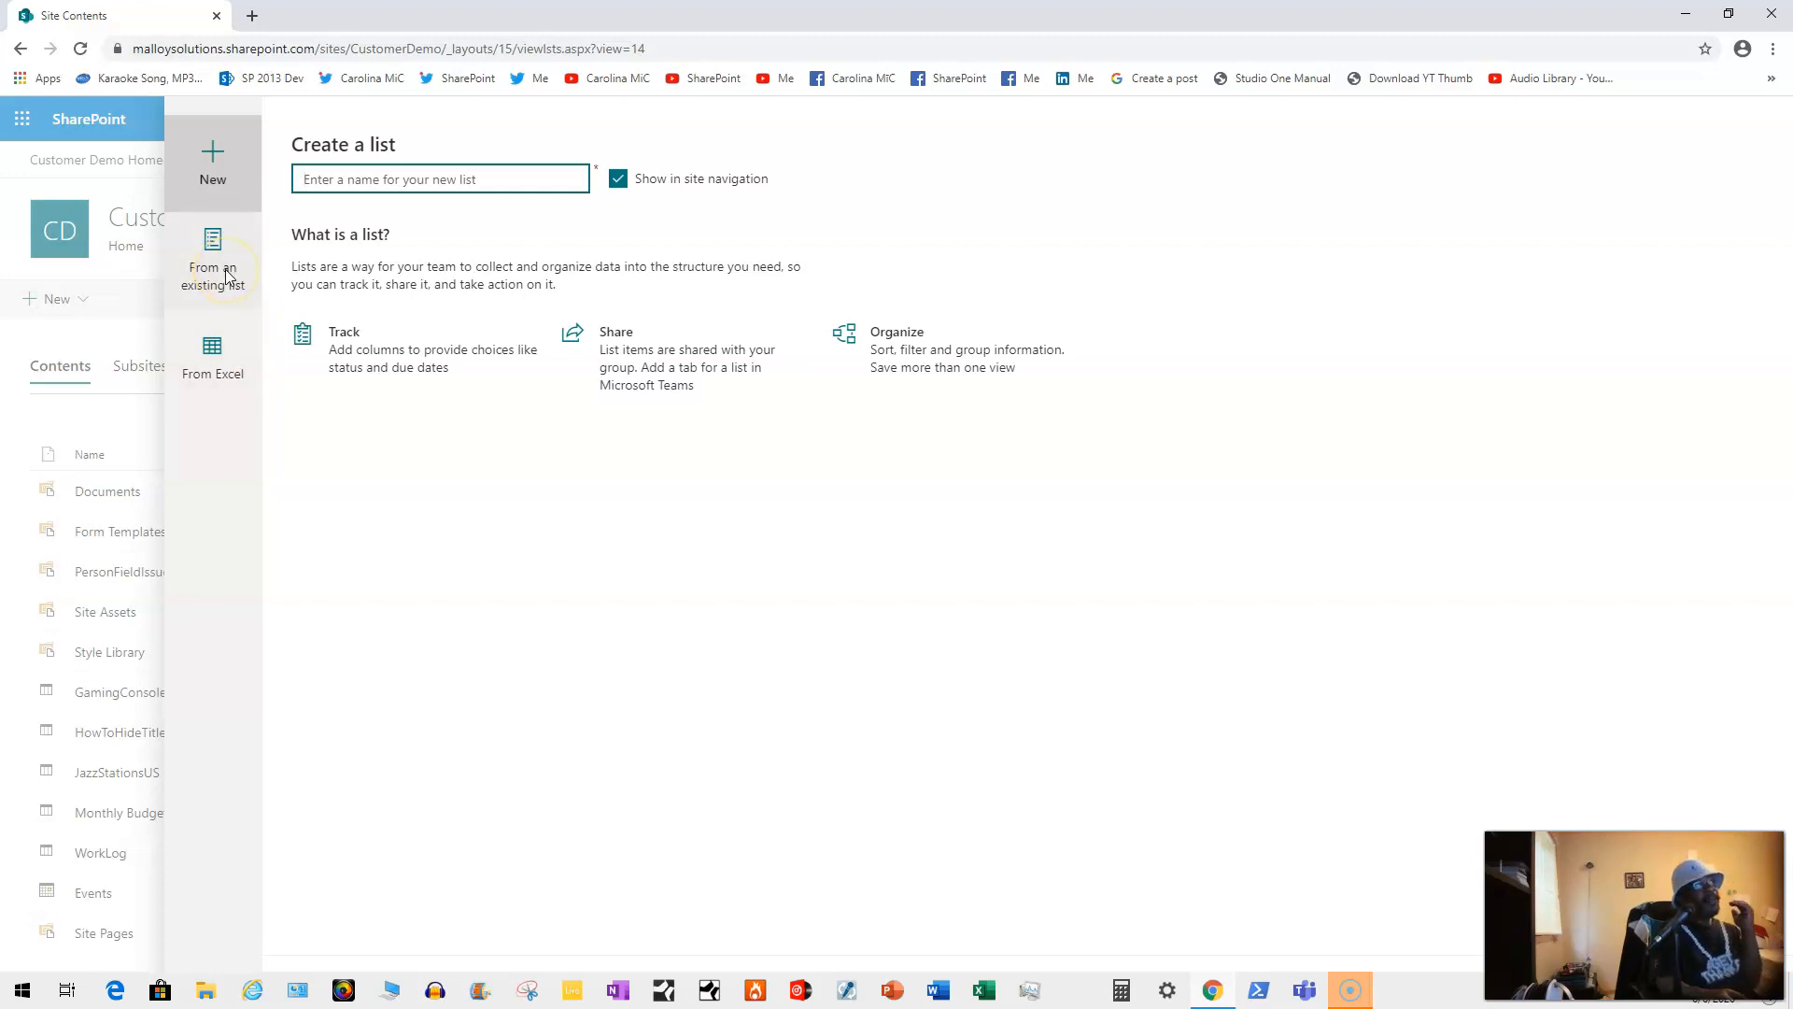
left_click(223, 291)
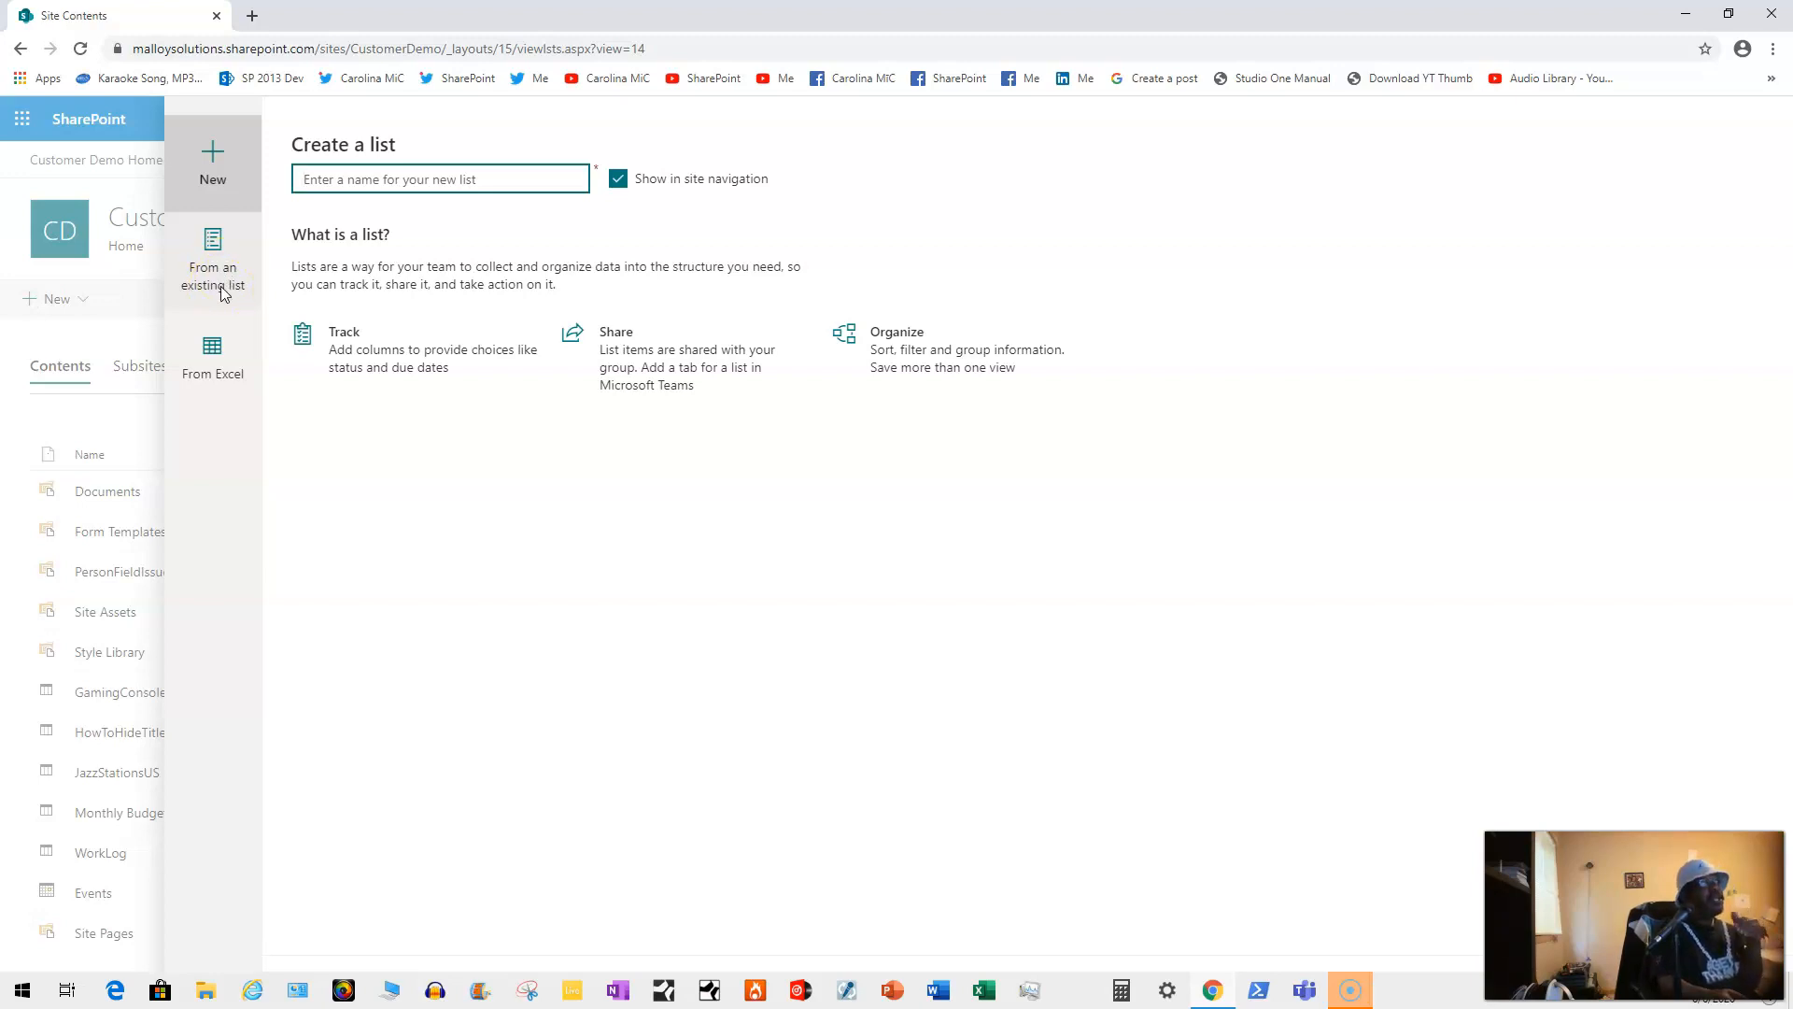
left_click(224, 346)
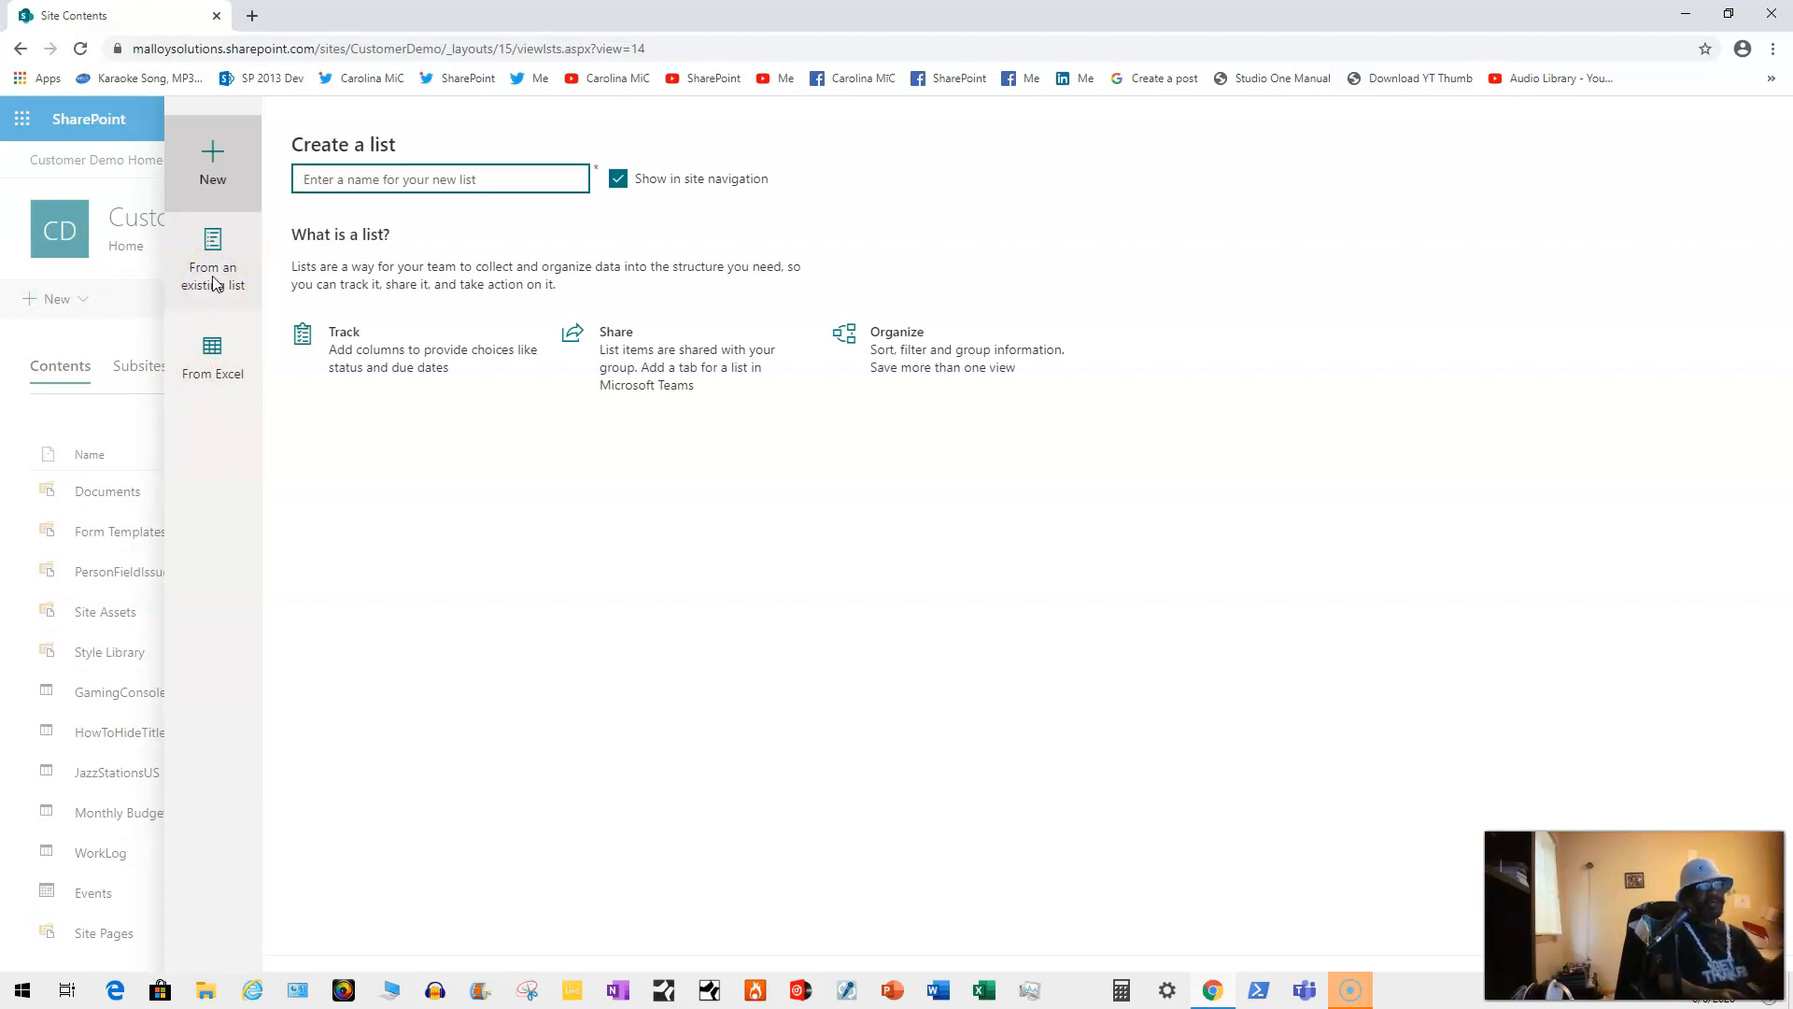
left_click(217, 366)
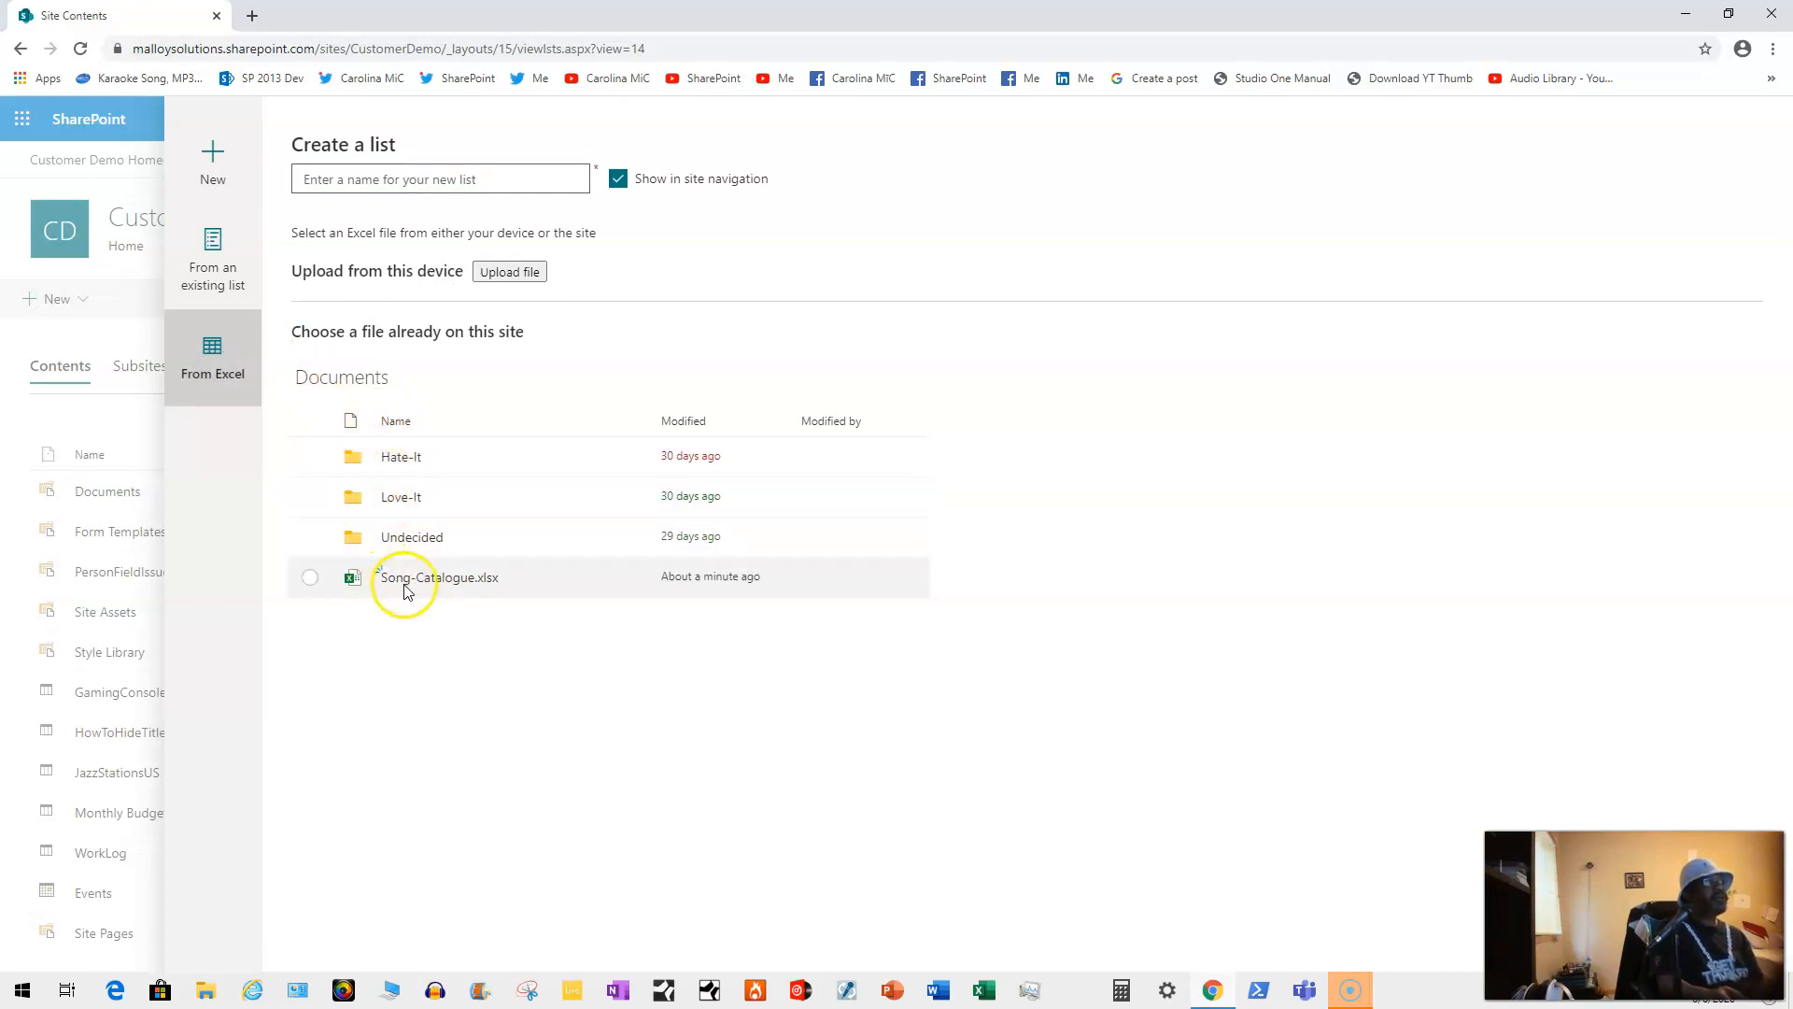
Step: Select Song-Catalogue.xlsx under Documents and continue to load its tables
mouse_move(404, 586)
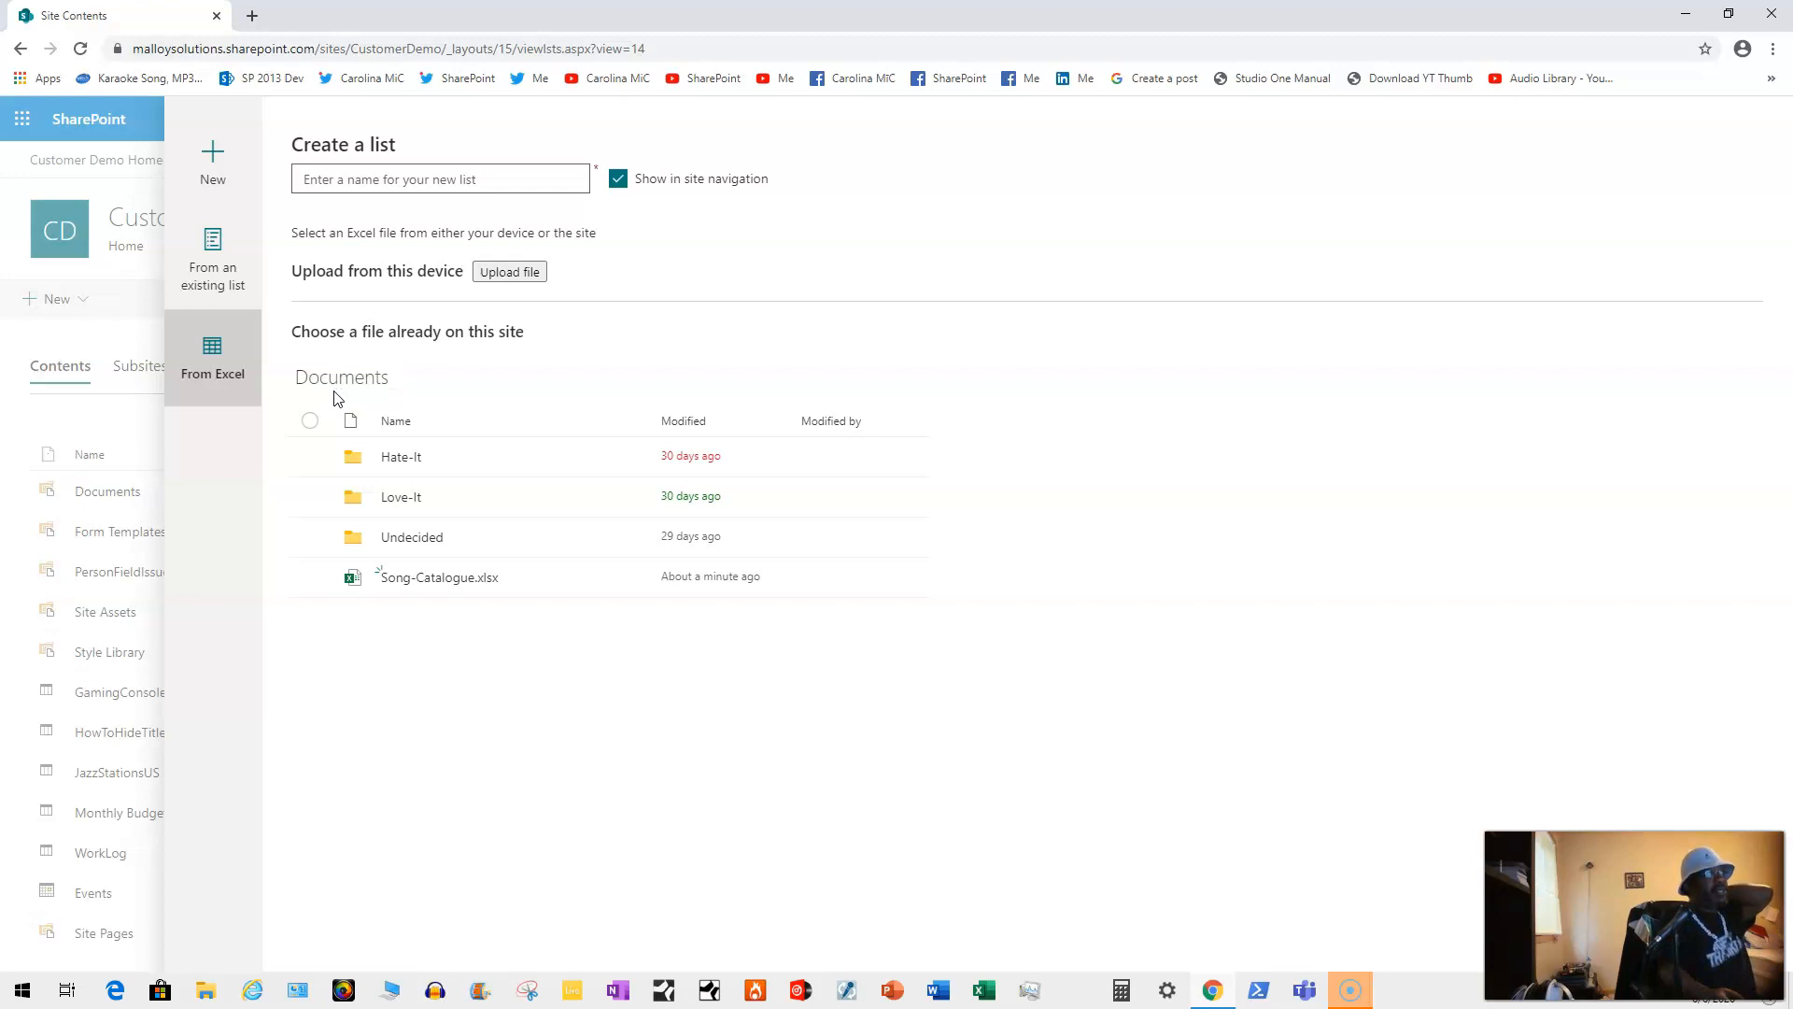
left_click(310, 579)
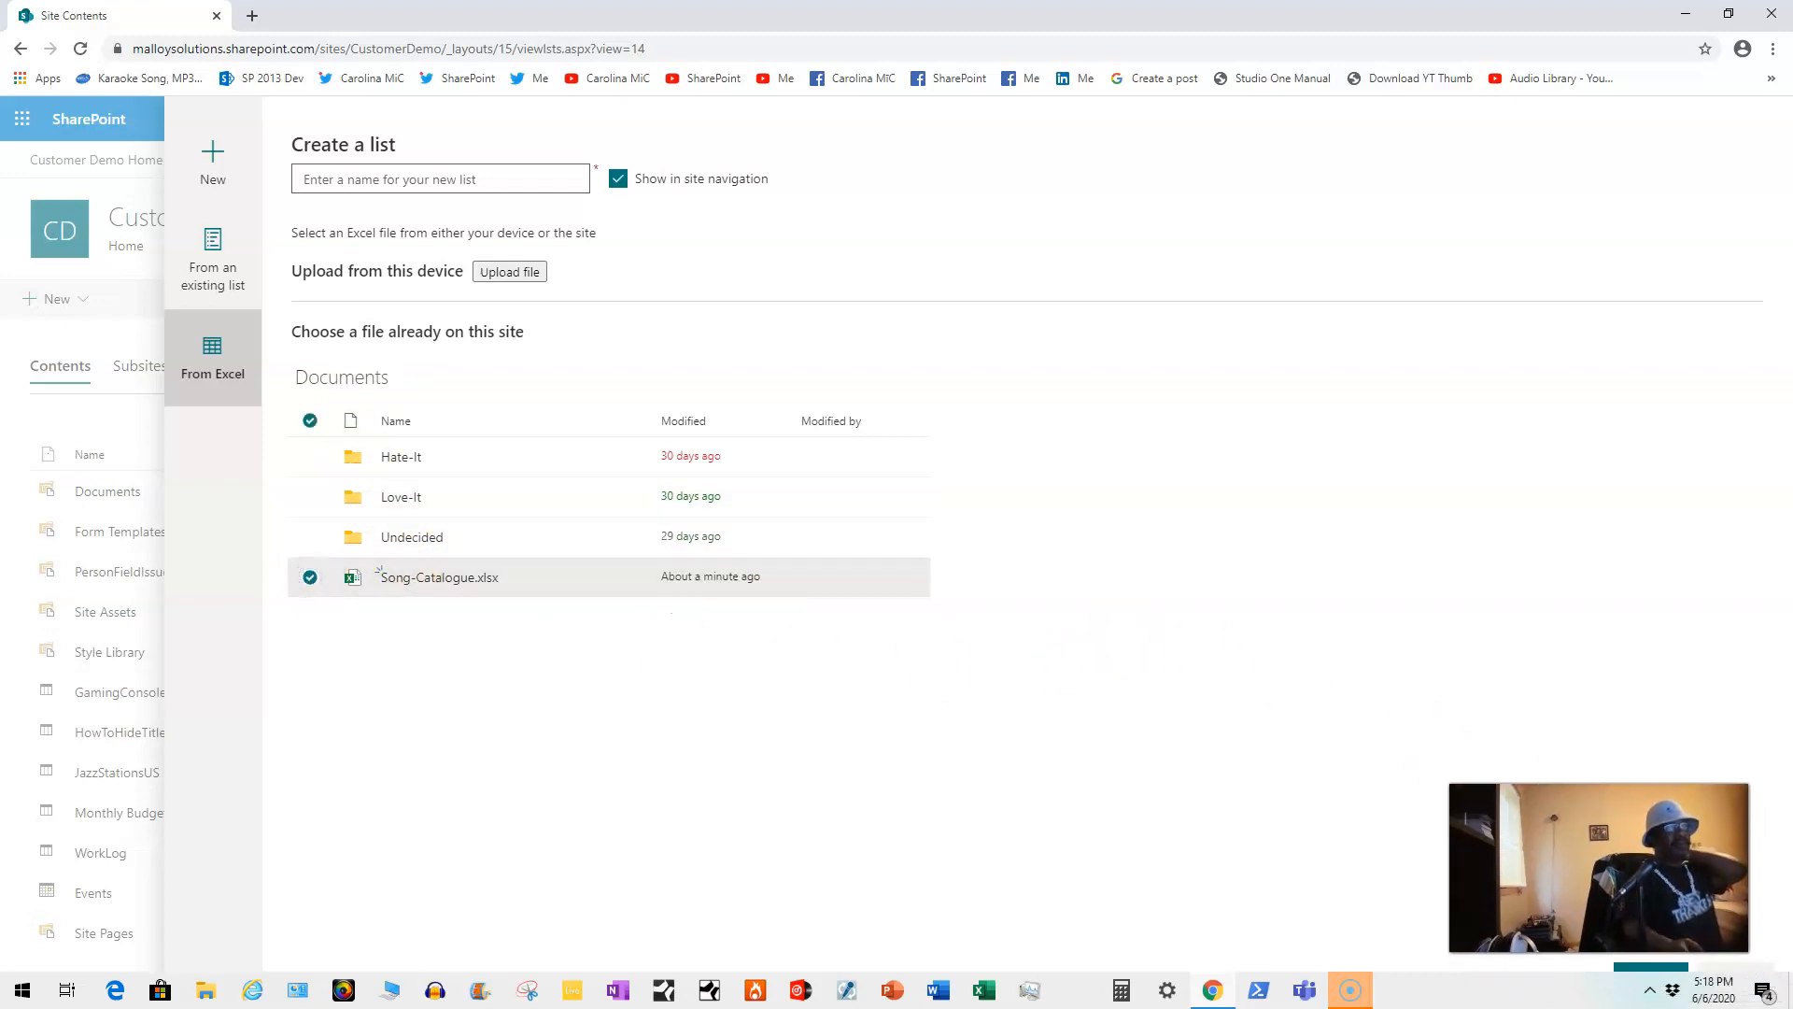
left_click(1453, 882)
left_click(1453, 997)
mouse_move(1354, 1000)
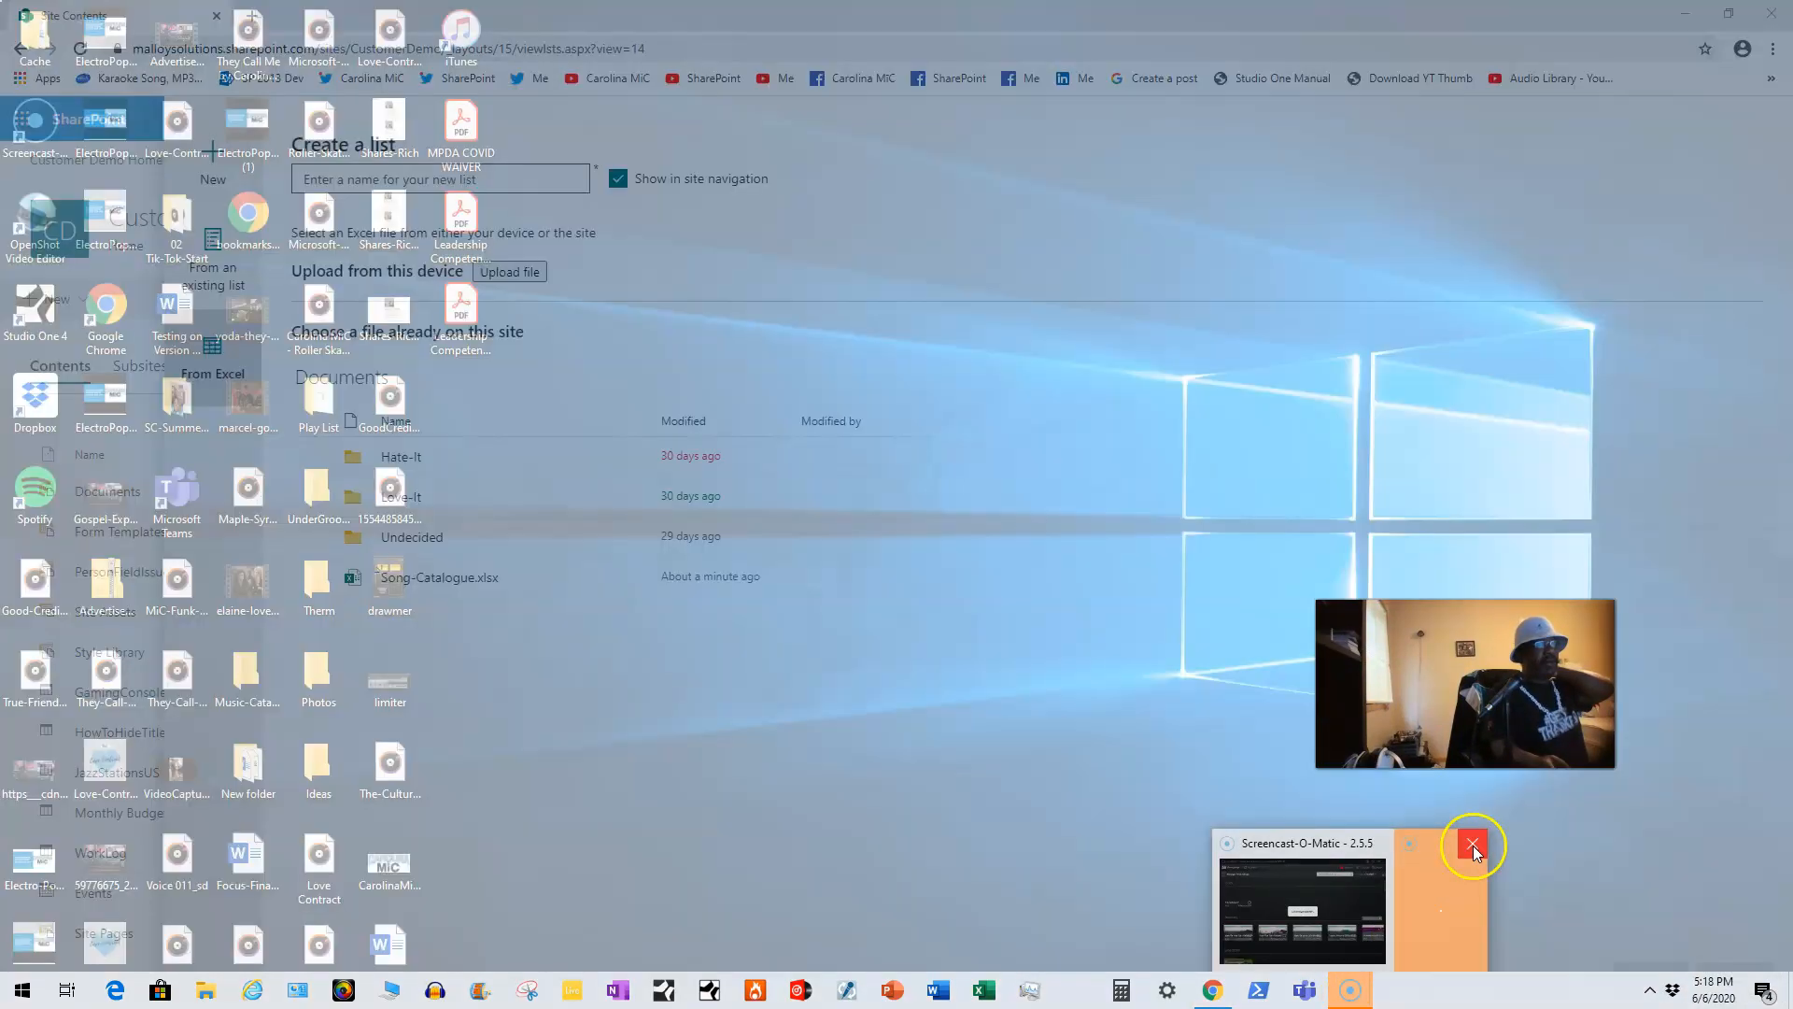
left_click(1473, 846)
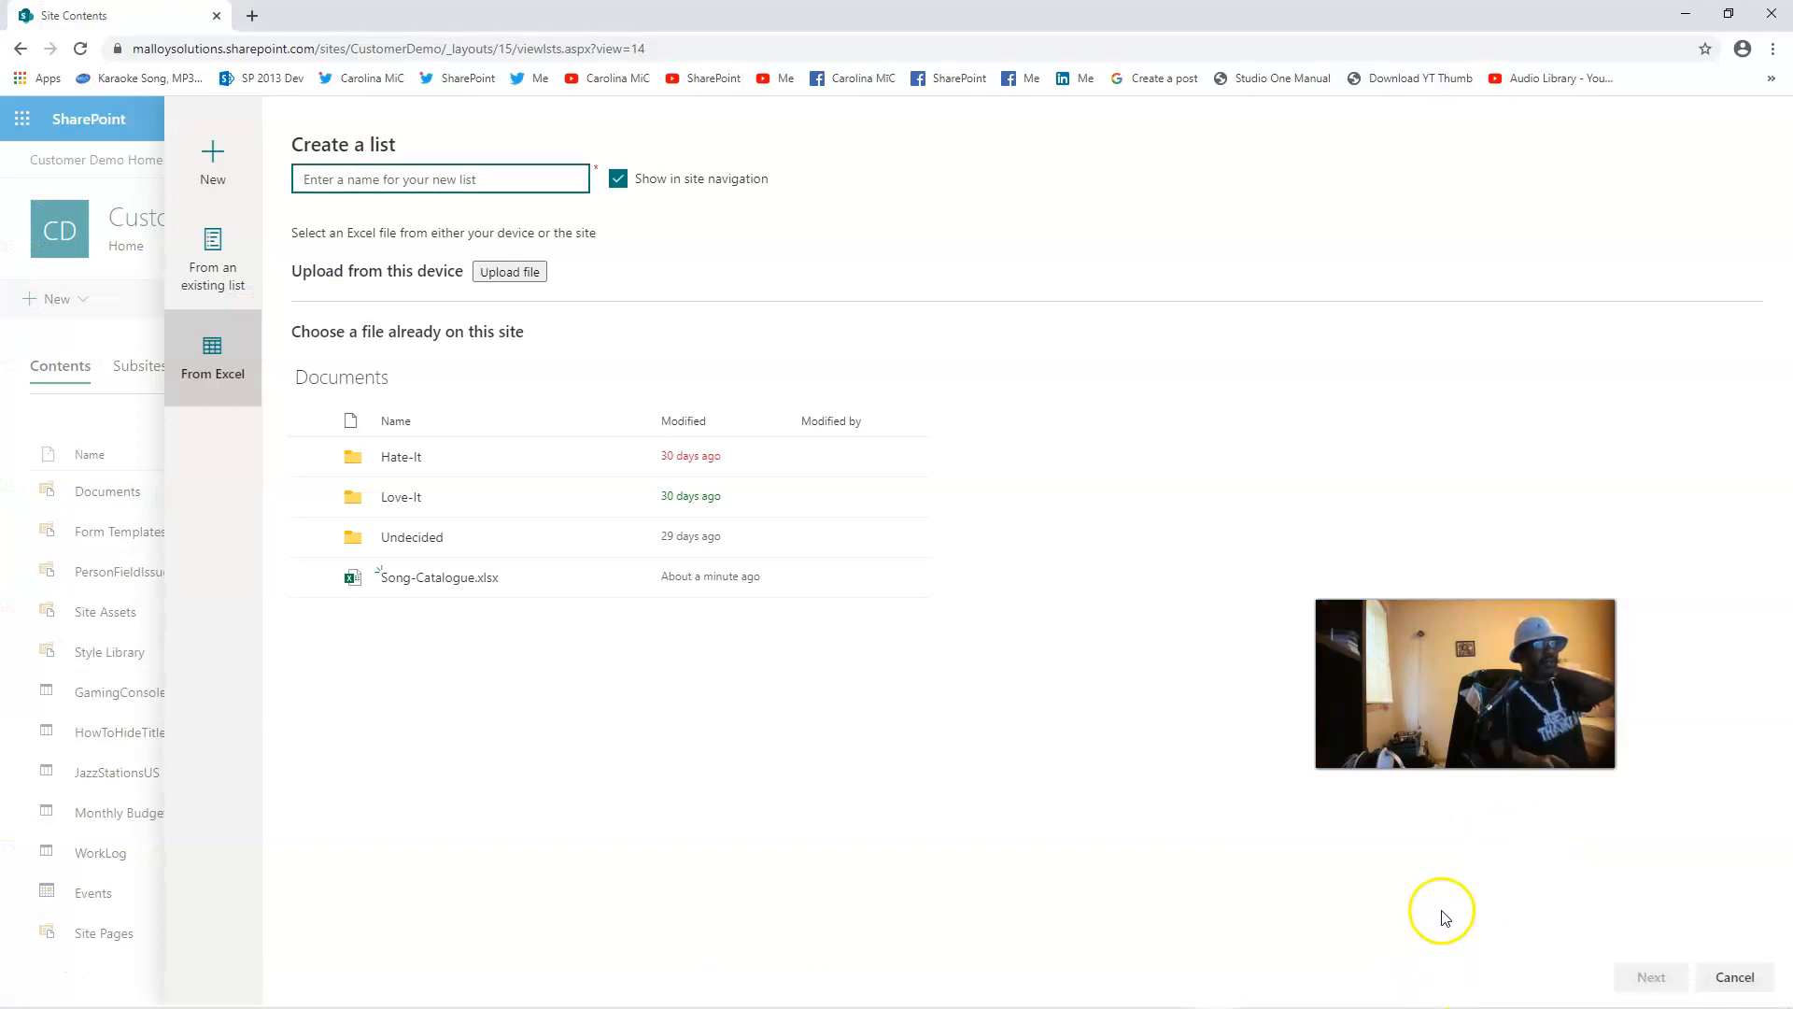
mouse_move(1420, 999)
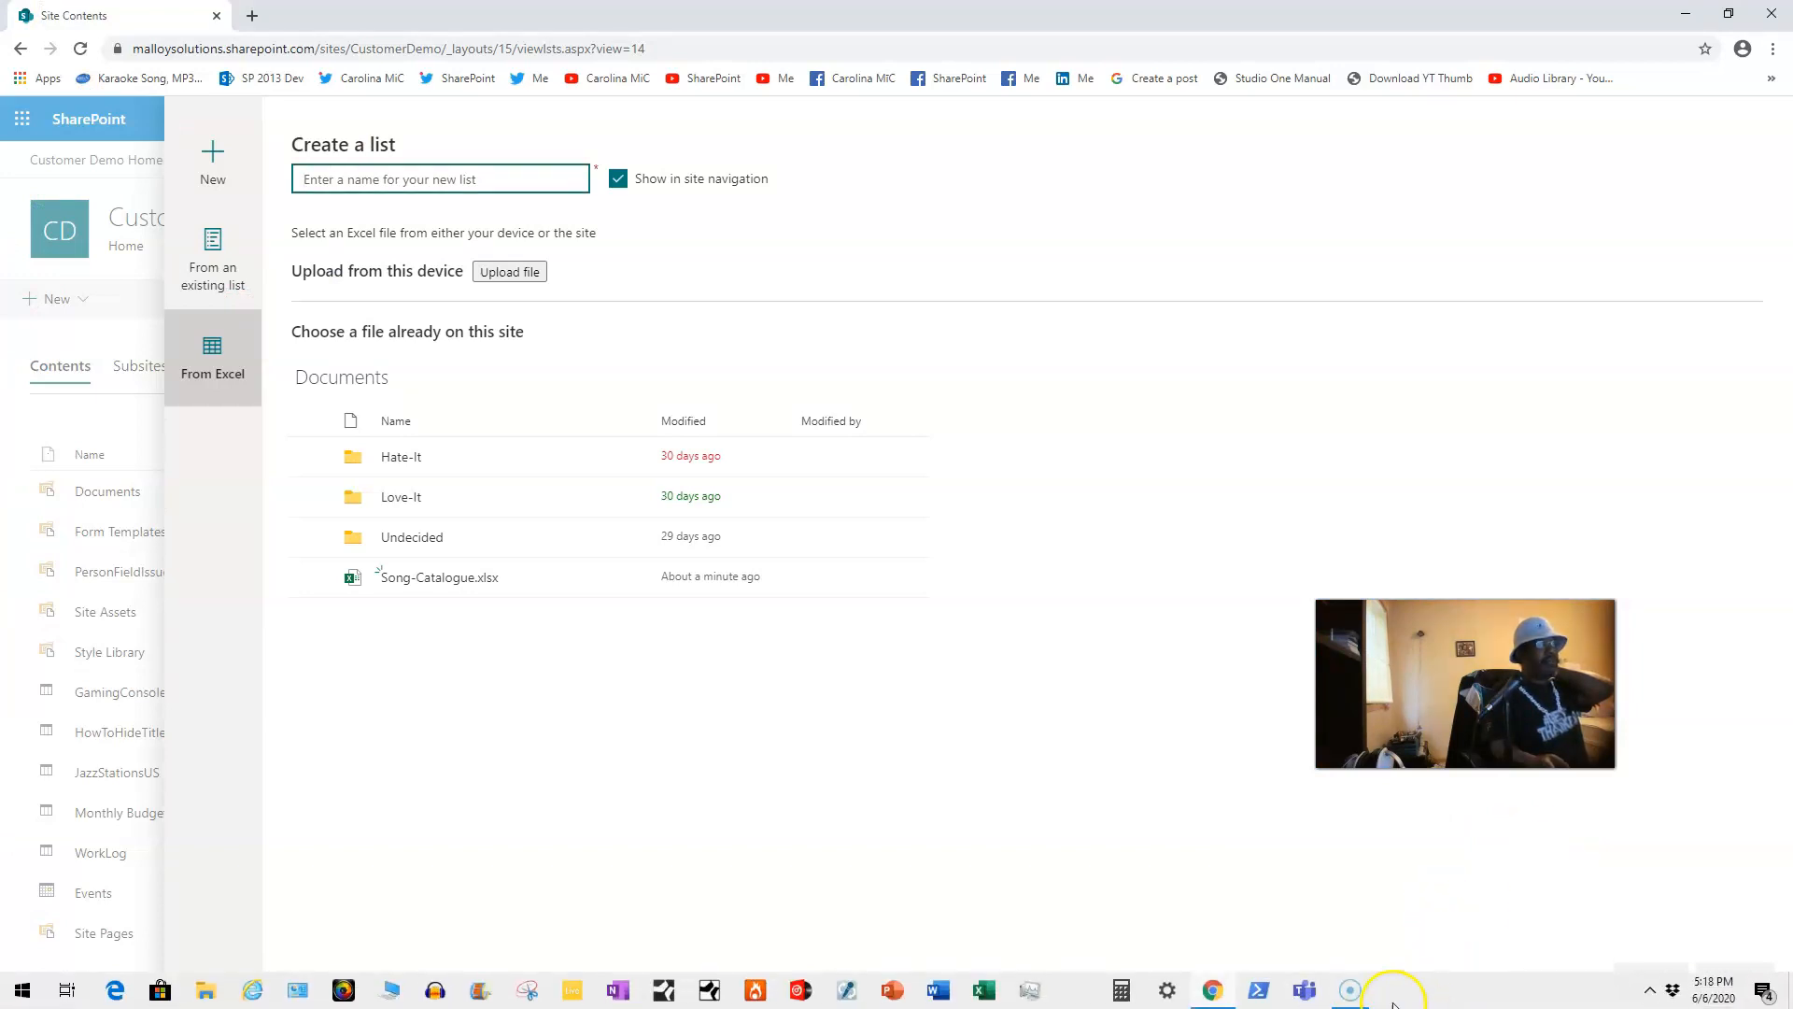
left_click(1350, 990)
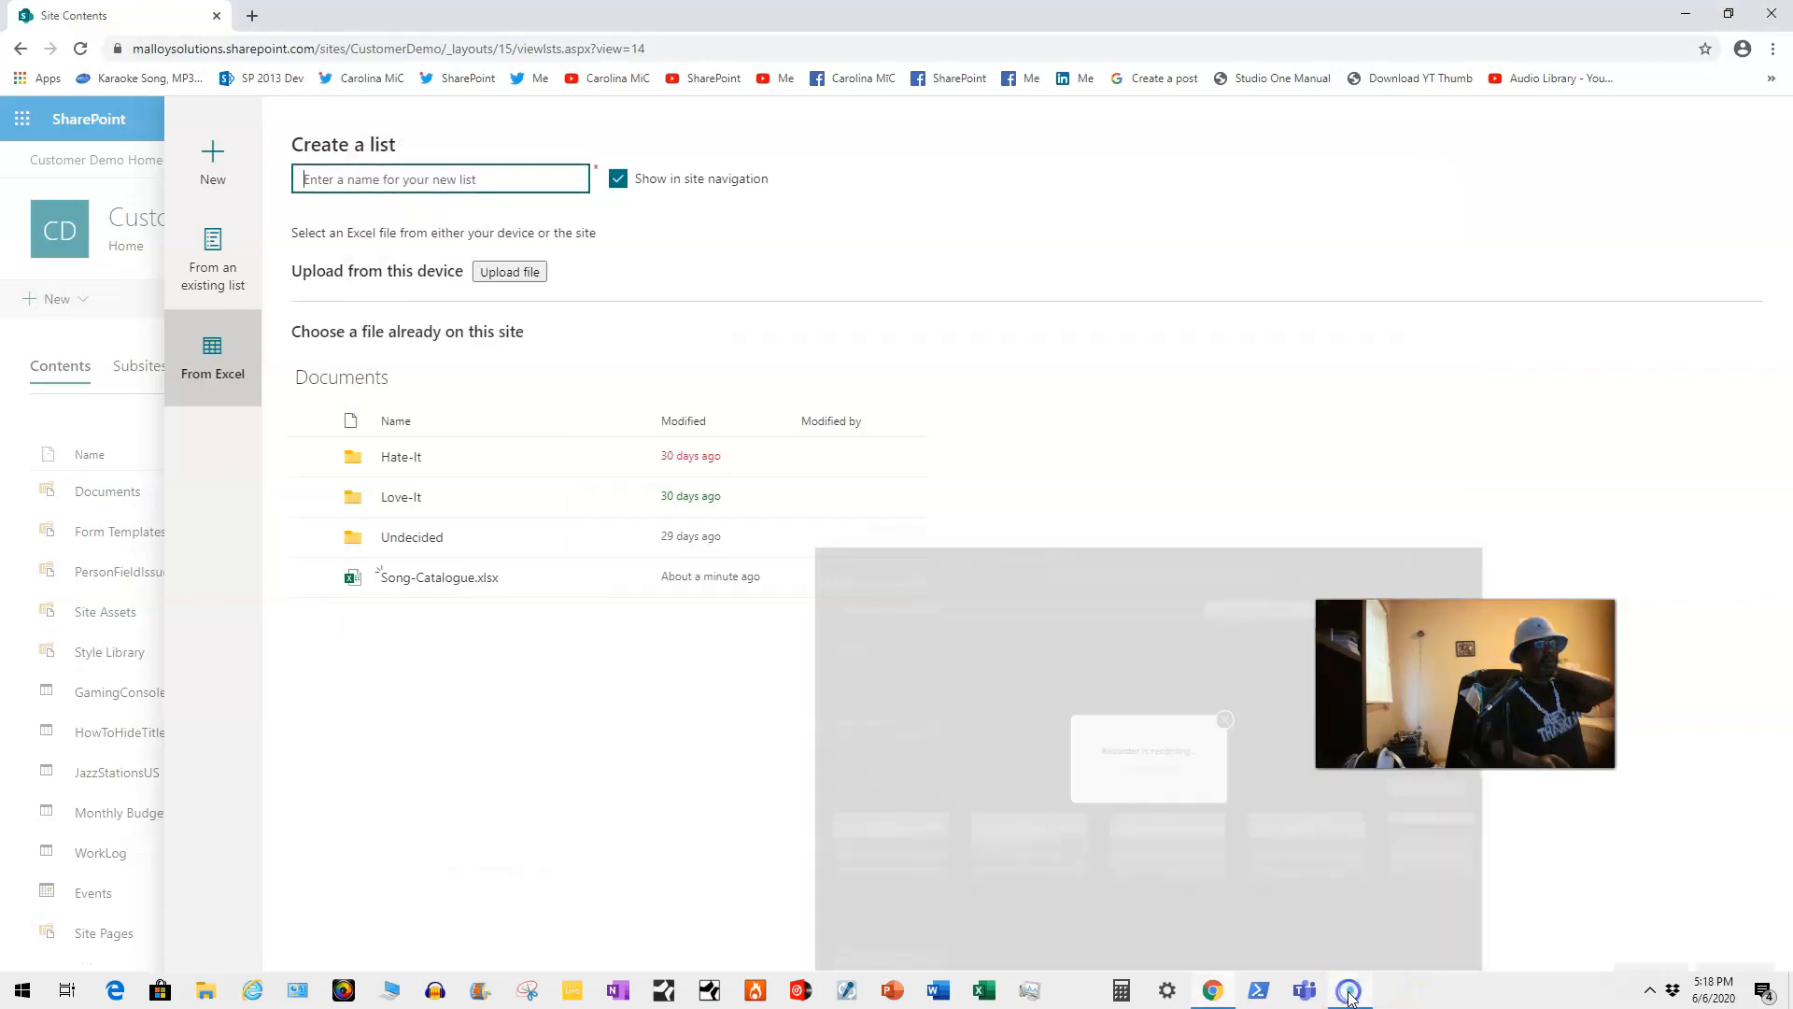
left_click(99, 974)
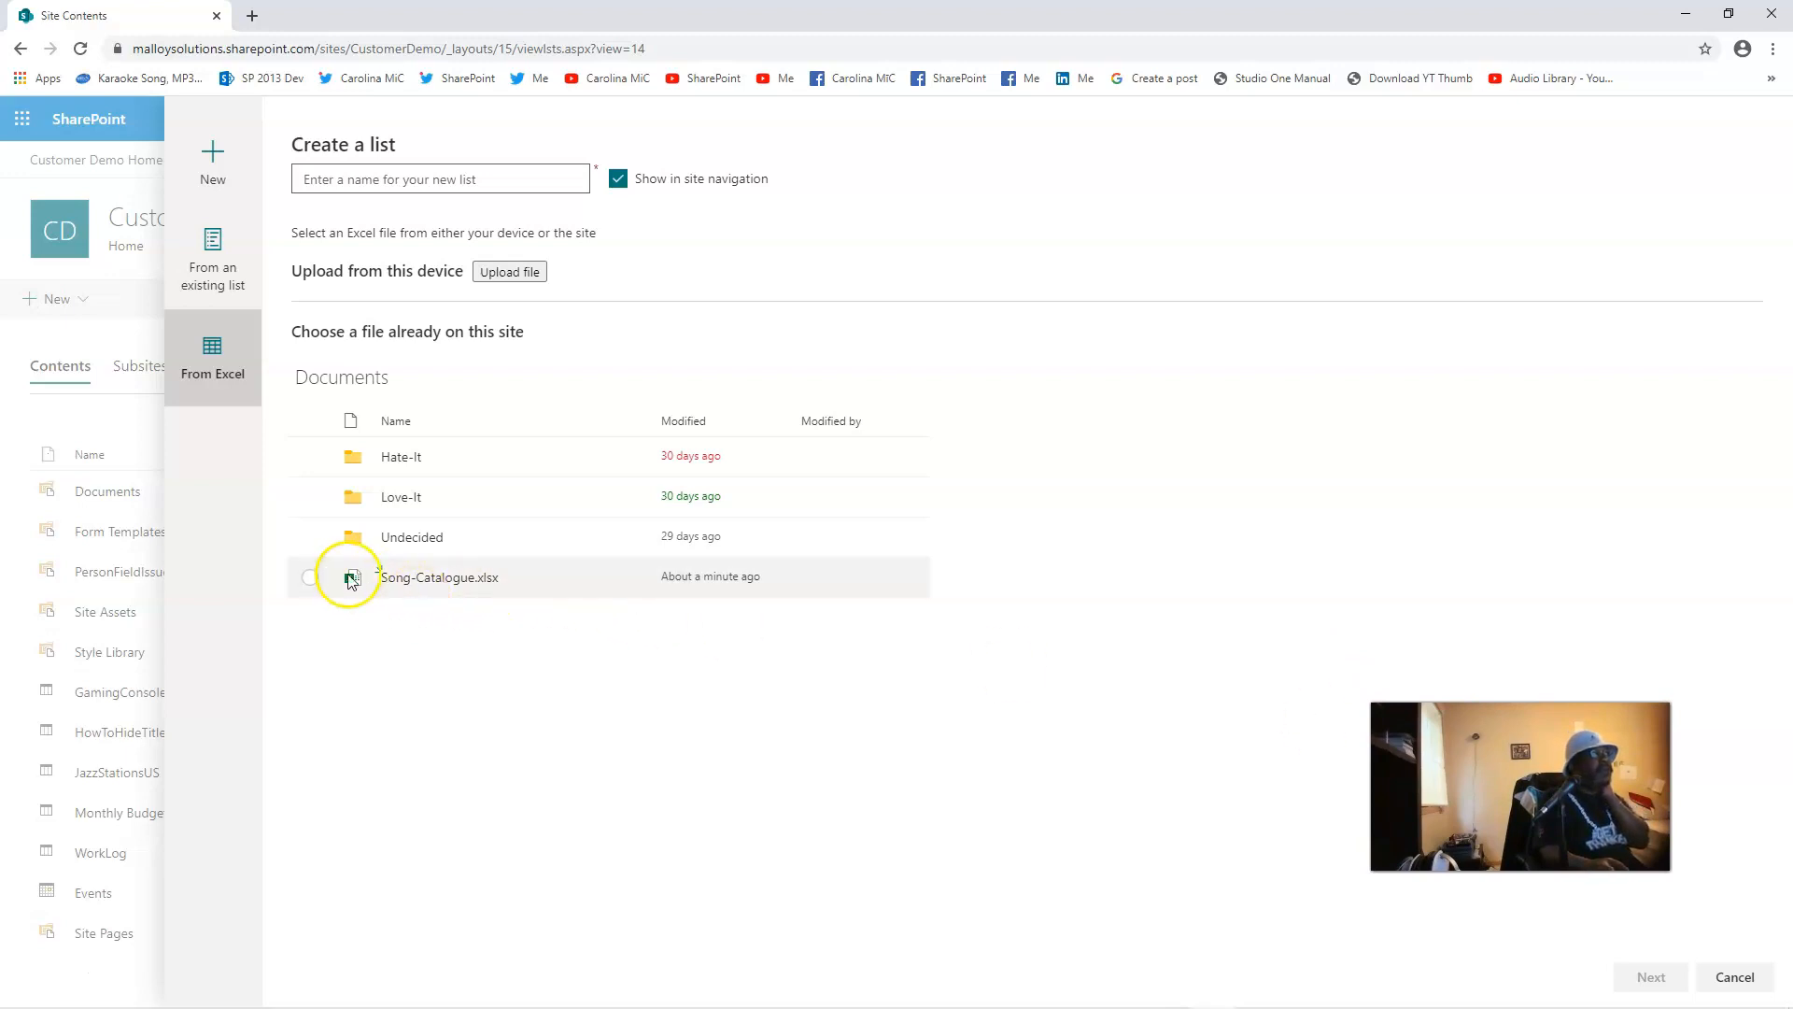
left_click(310, 579)
left_click(1650, 975)
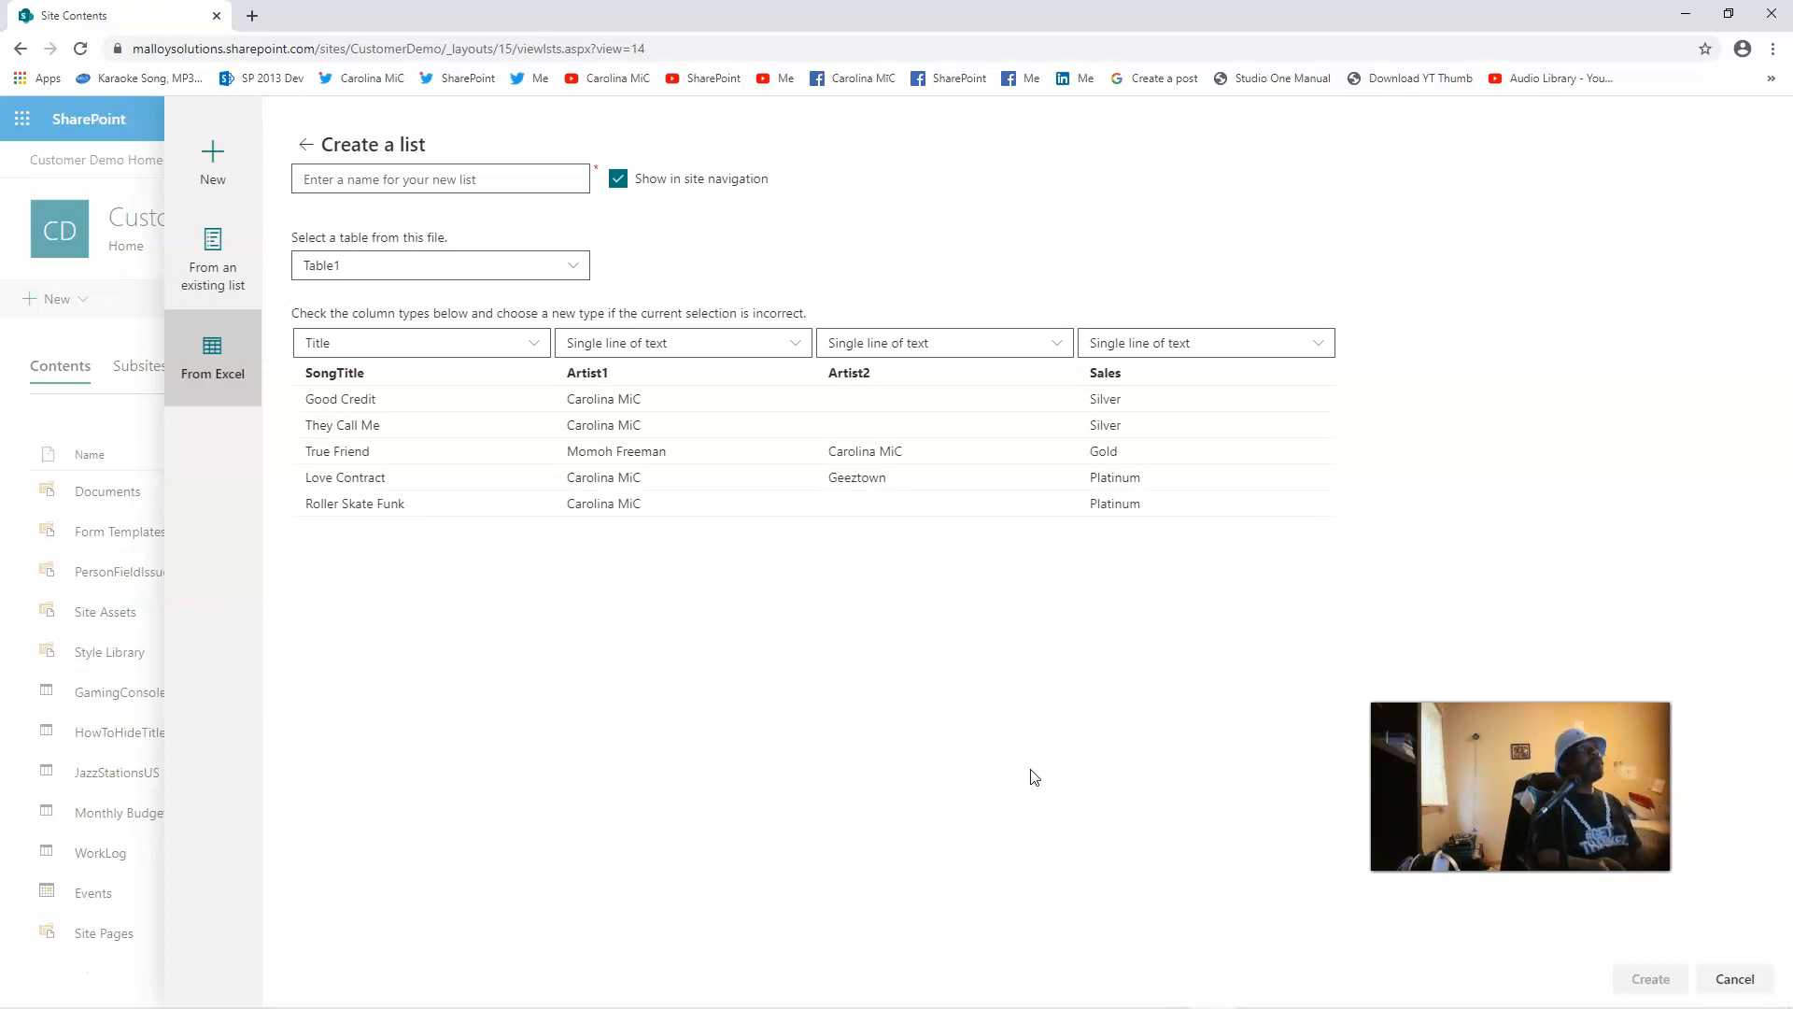
Step: Enter 'SongCatalogue' as the list name and confirm Table1 in the table dropdown
left_click(487, 187)
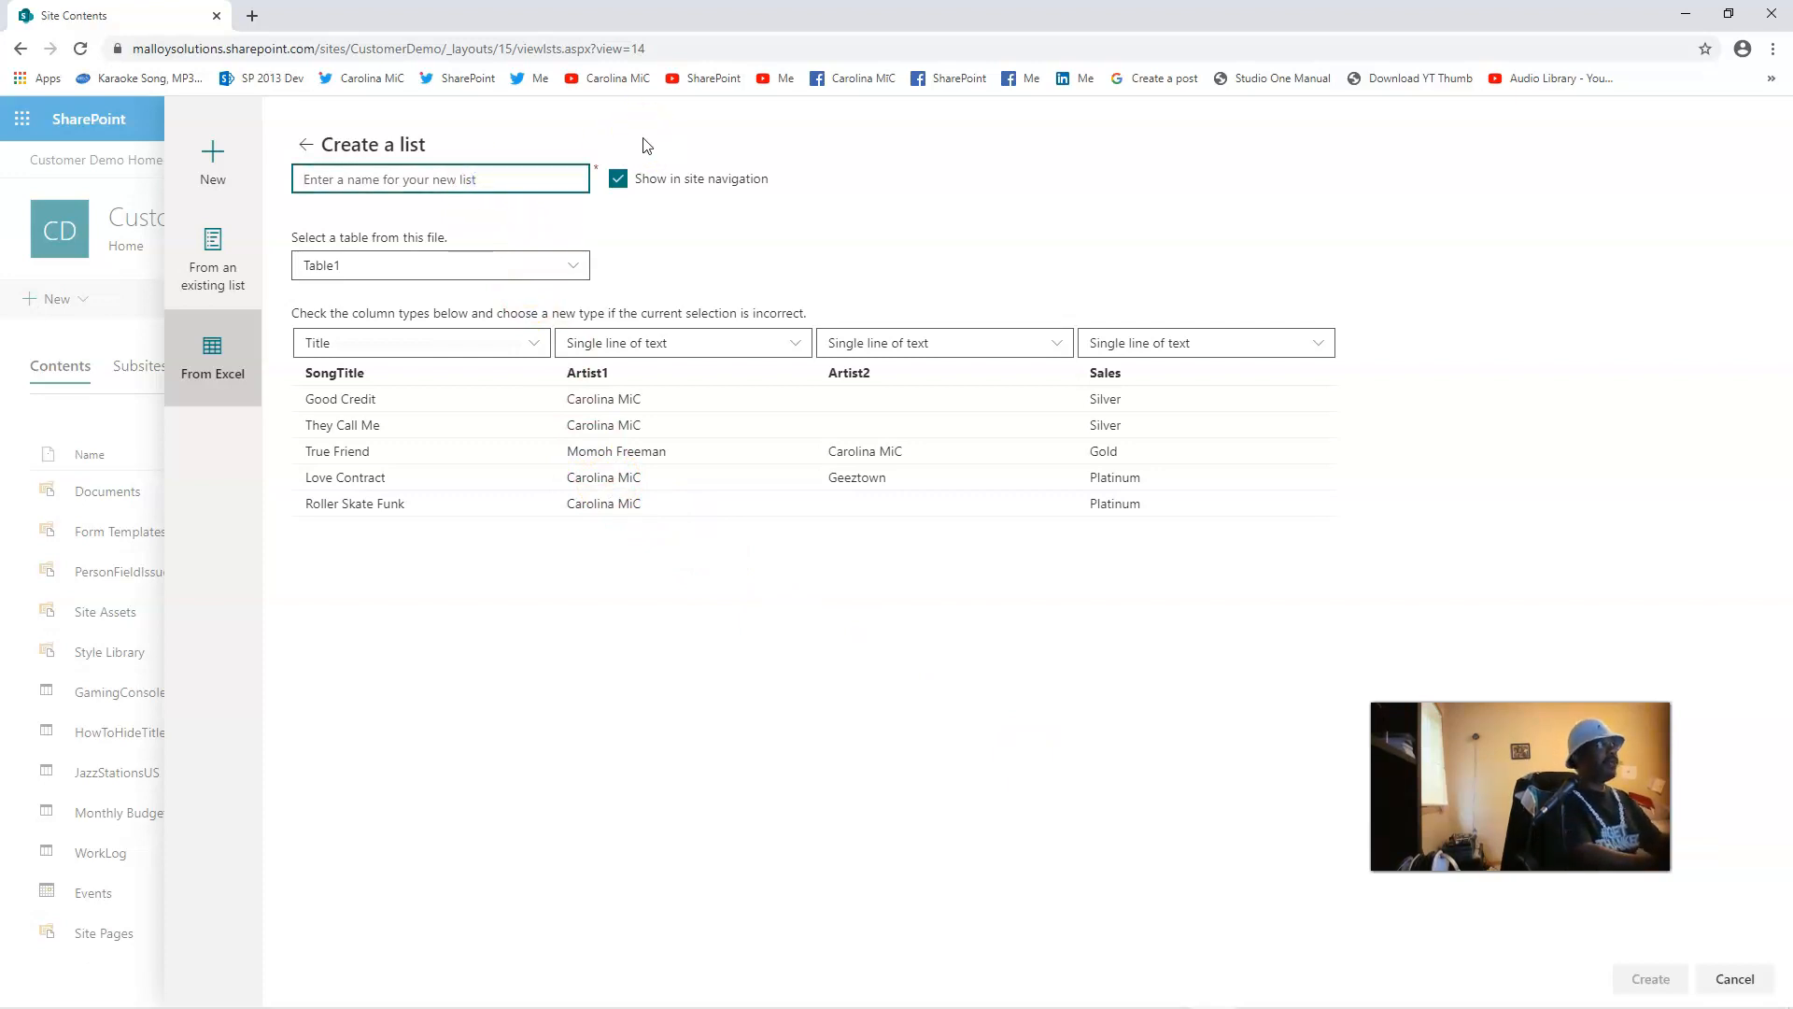
type("SongCatalogue")
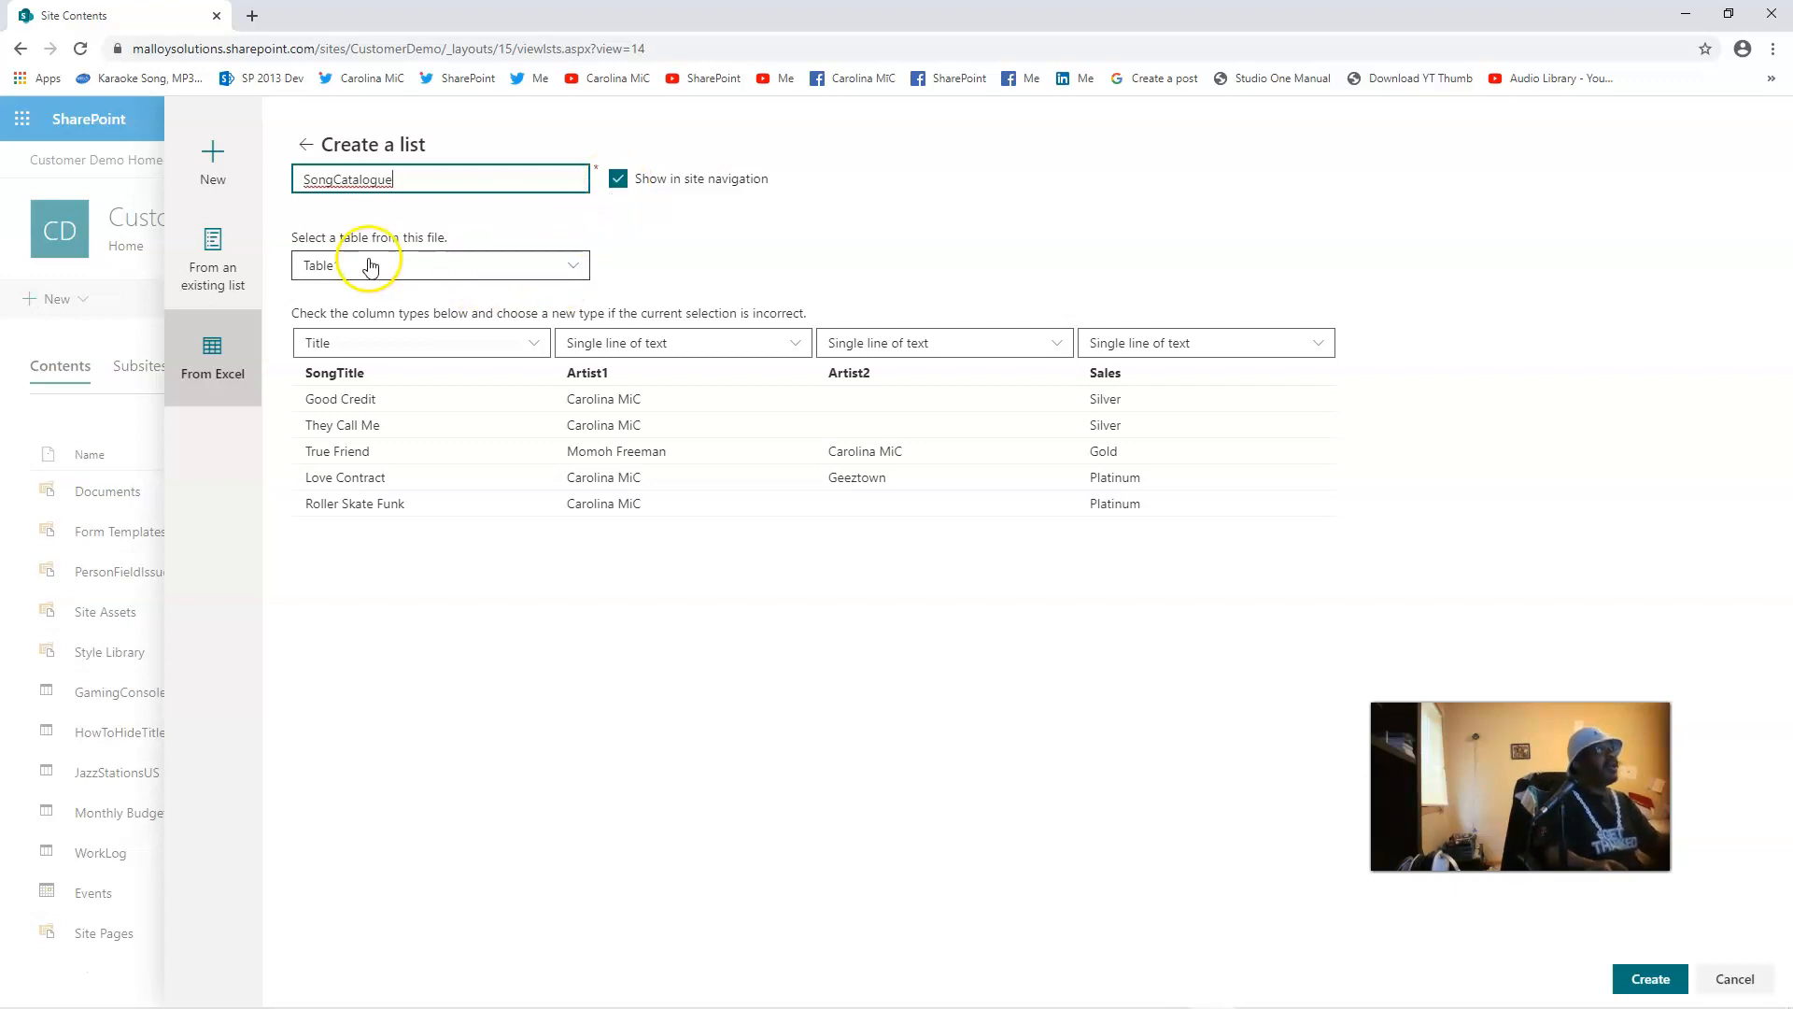
left_click(578, 266)
left_click(579, 266)
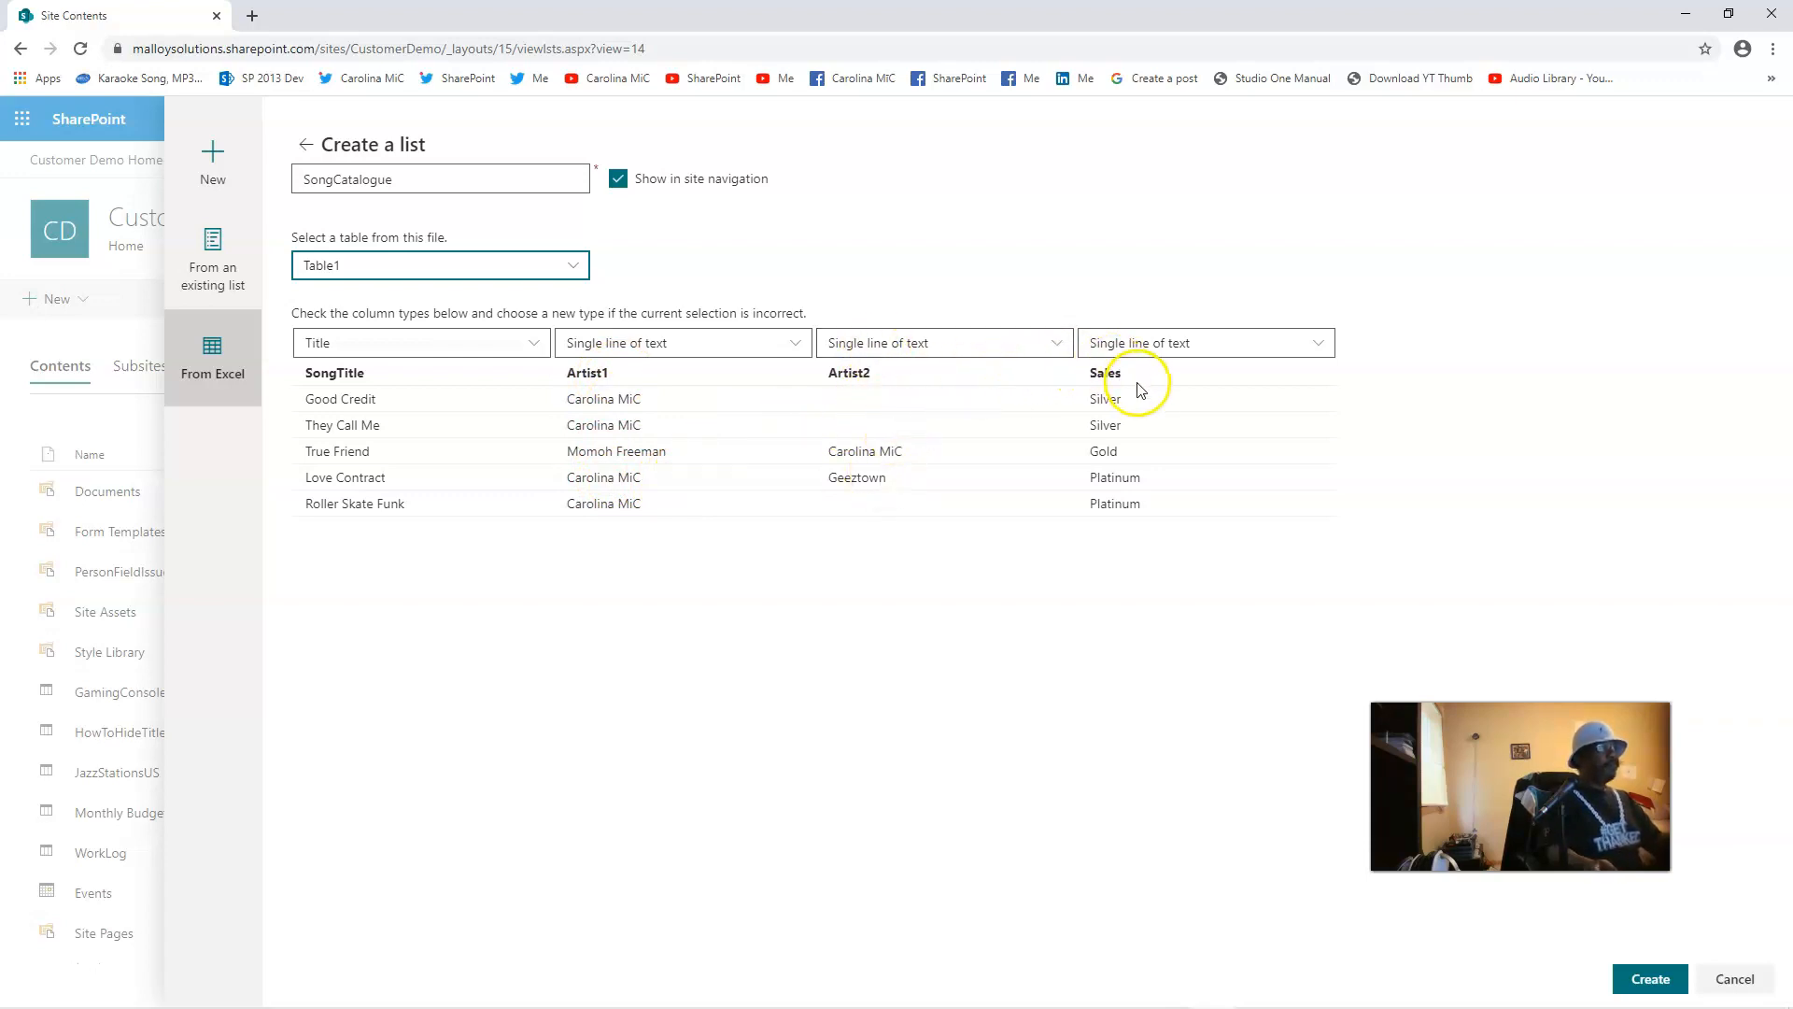
Step: Switch the Sales and Artist1 columns to Choice and create the SongCatalogue list from the table
left_click(1183, 347)
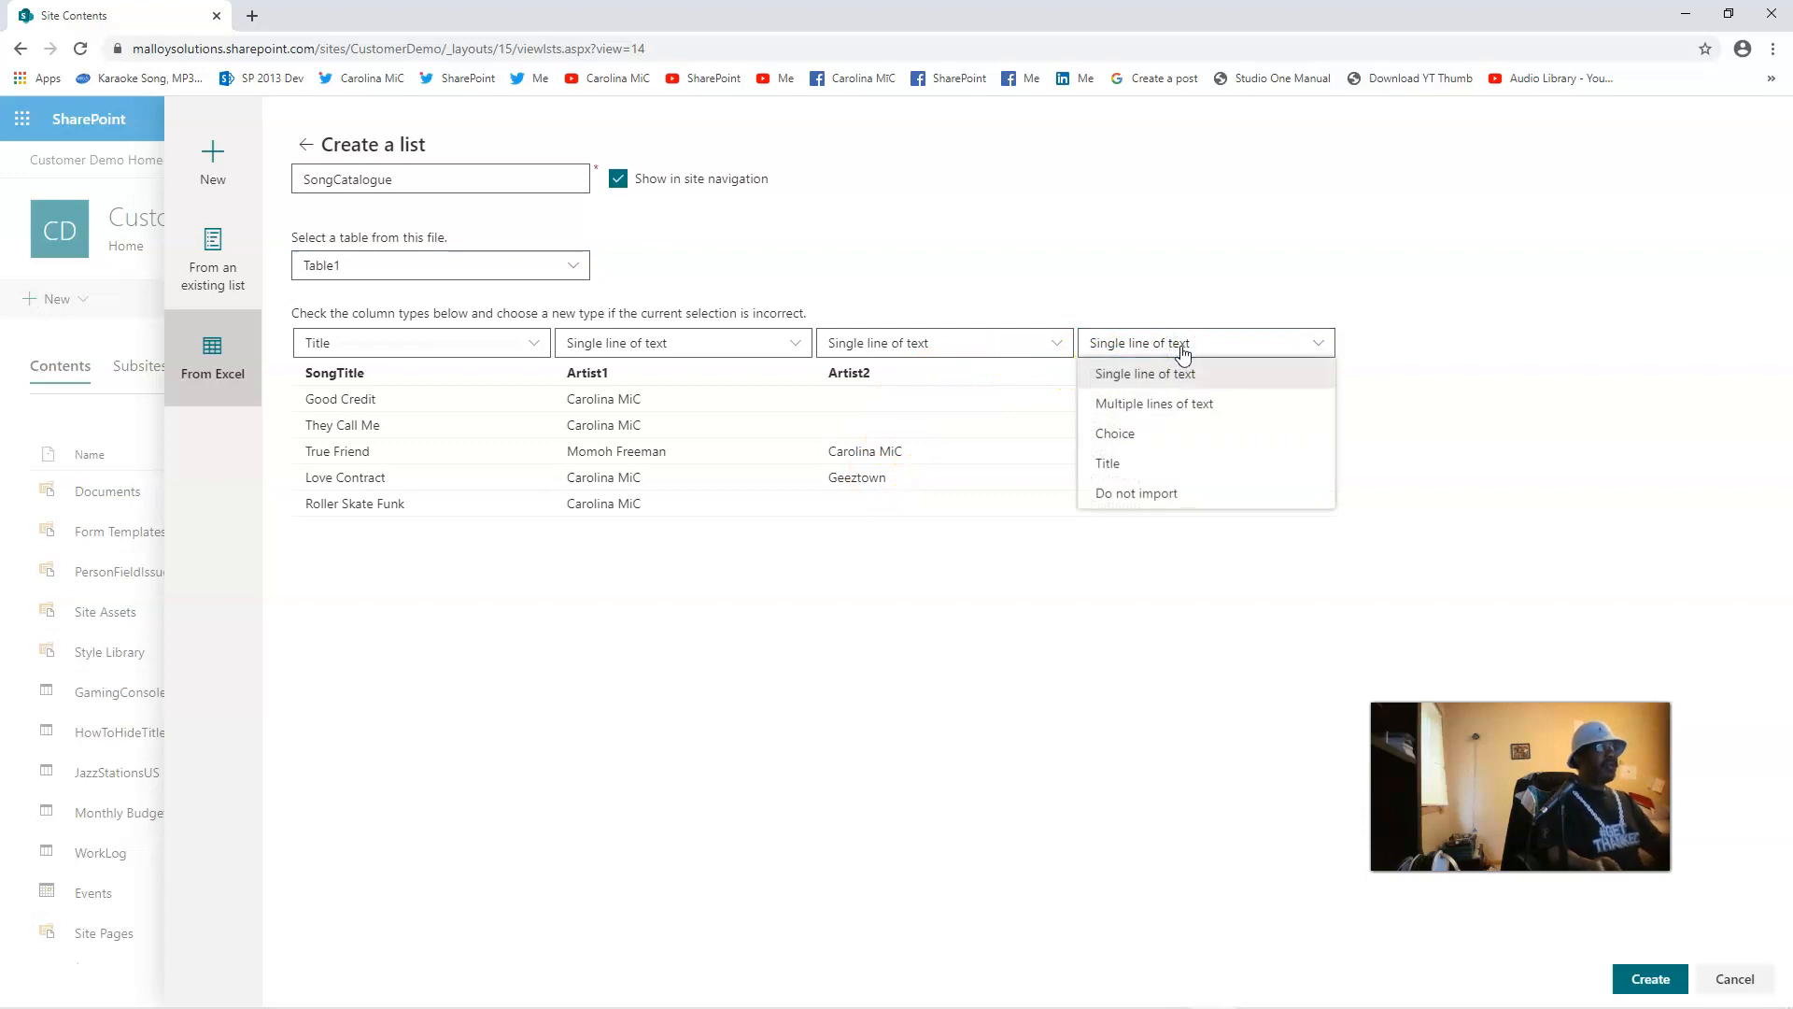
left_click(1124, 436)
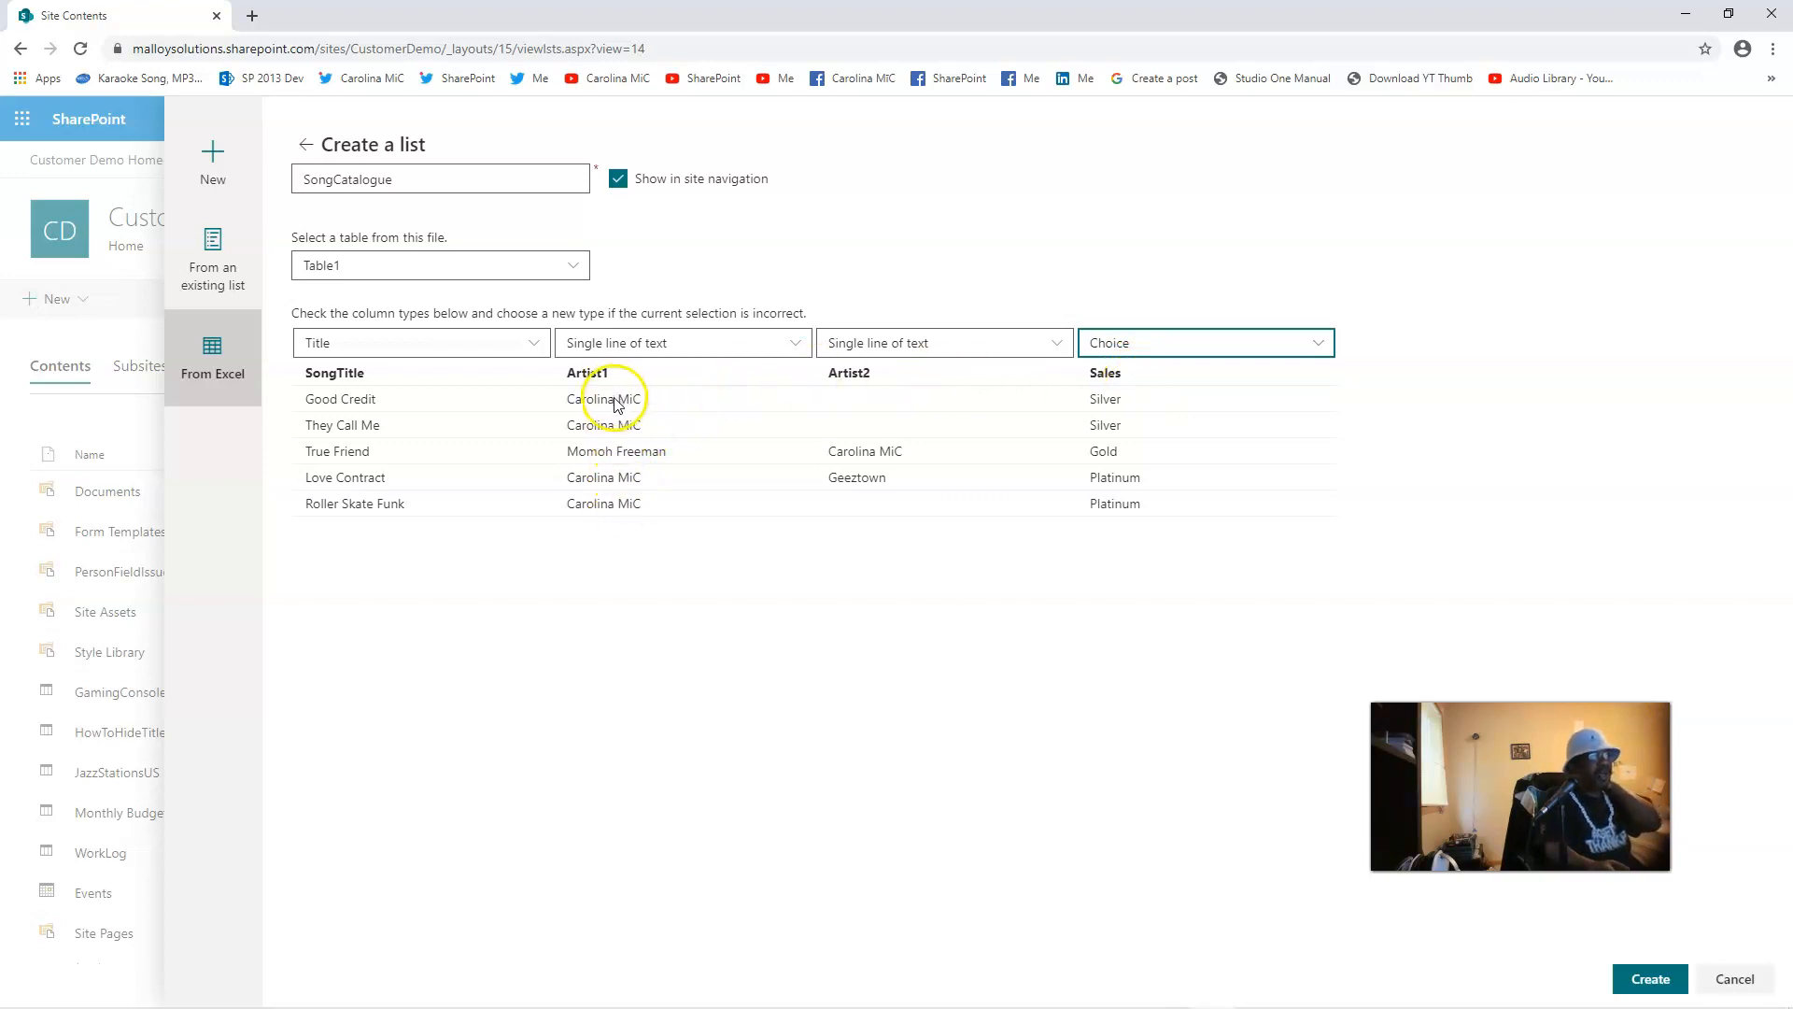
left_click(795, 343)
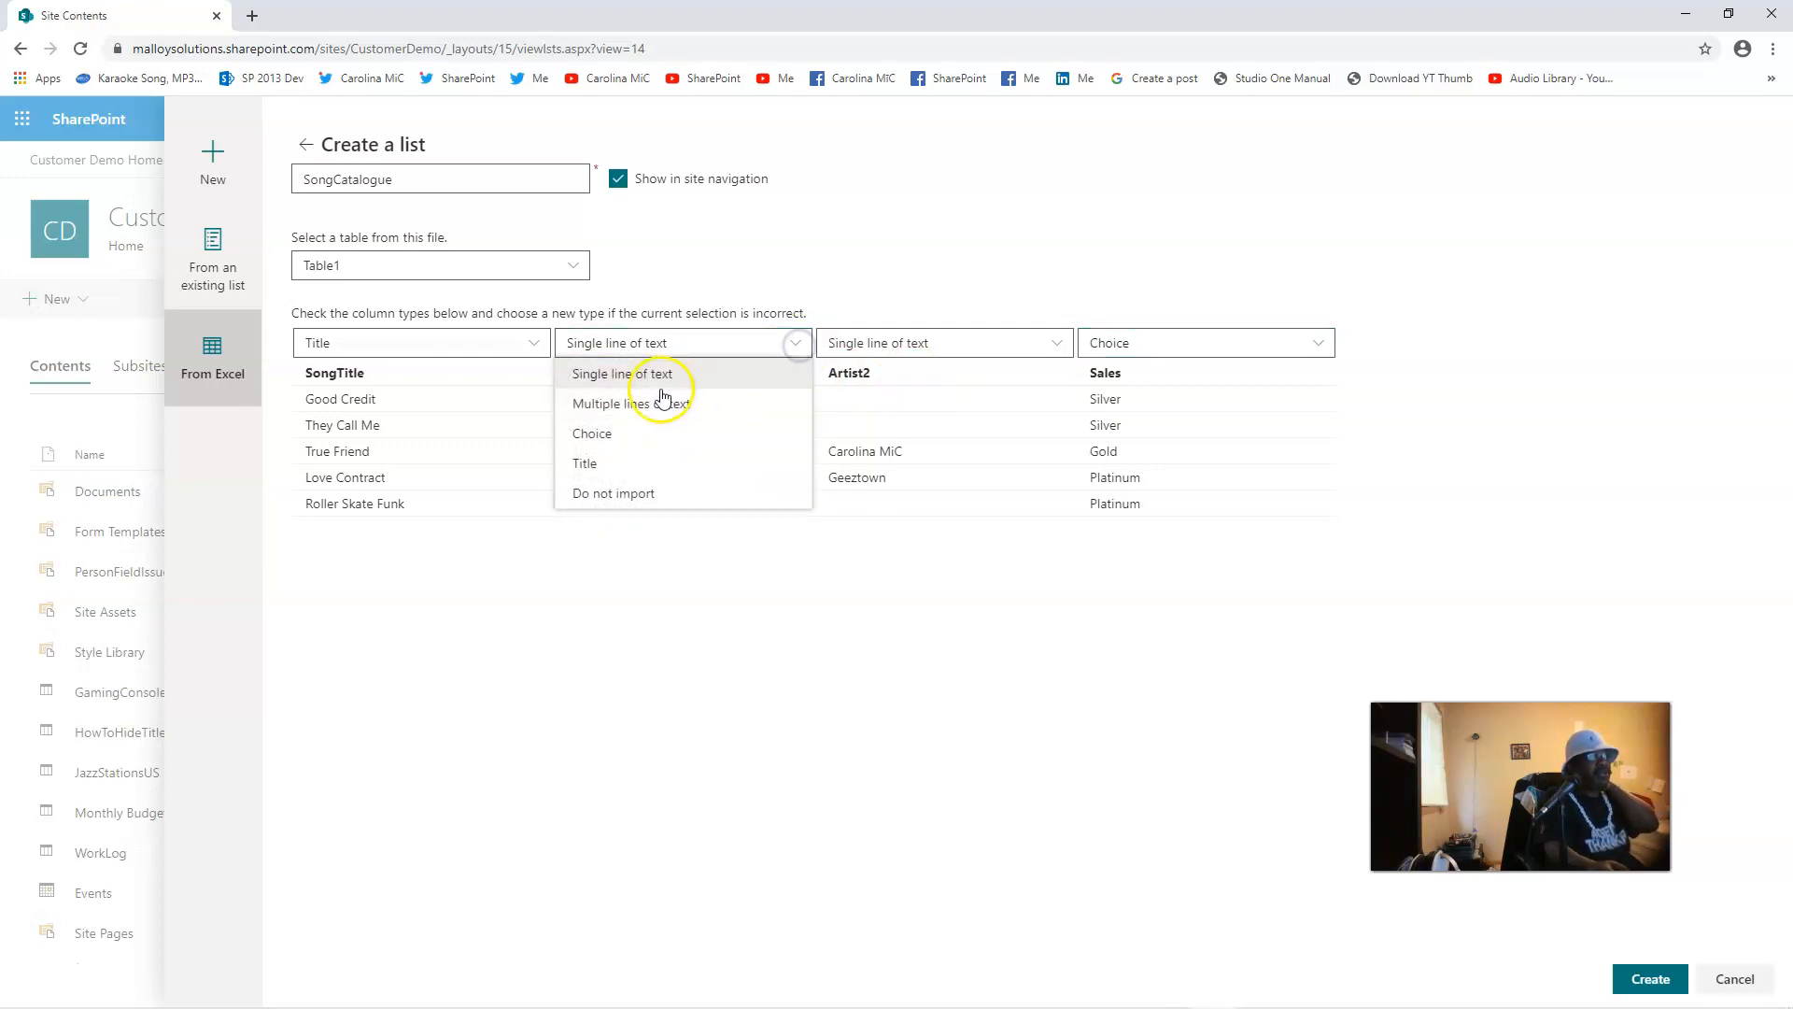
left_click(613, 432)
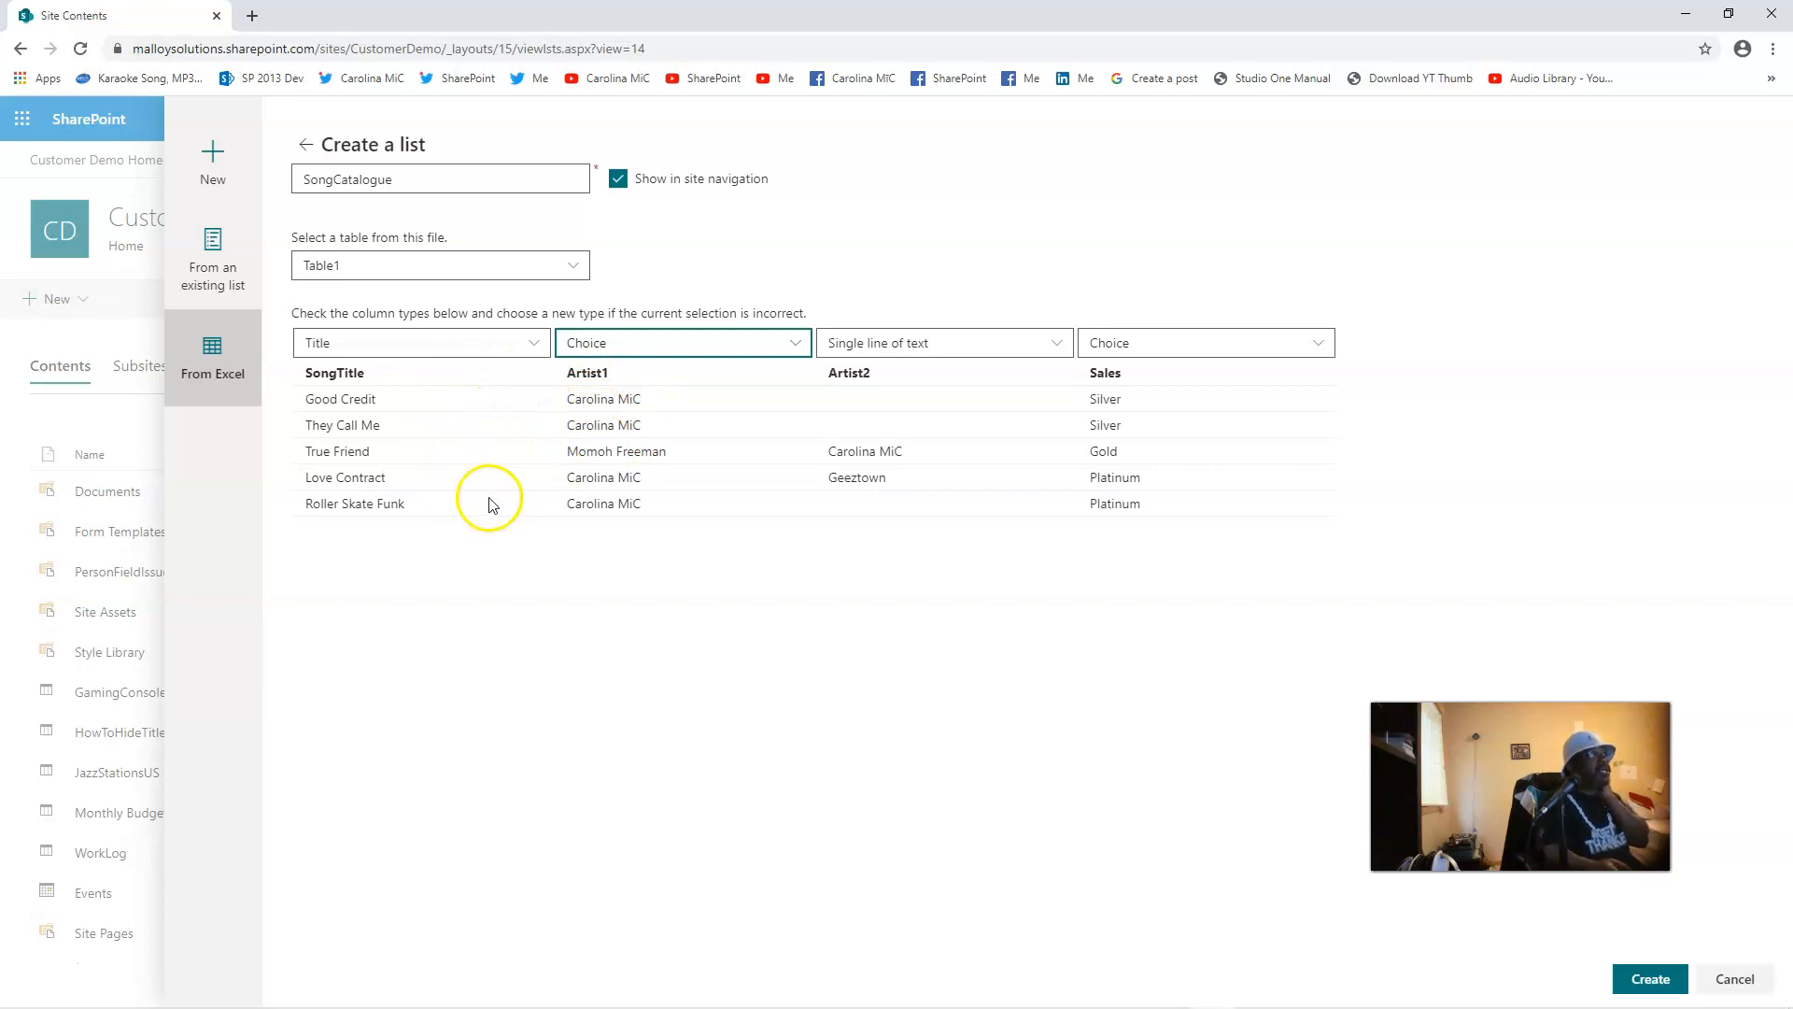
left_click(1638, 976)
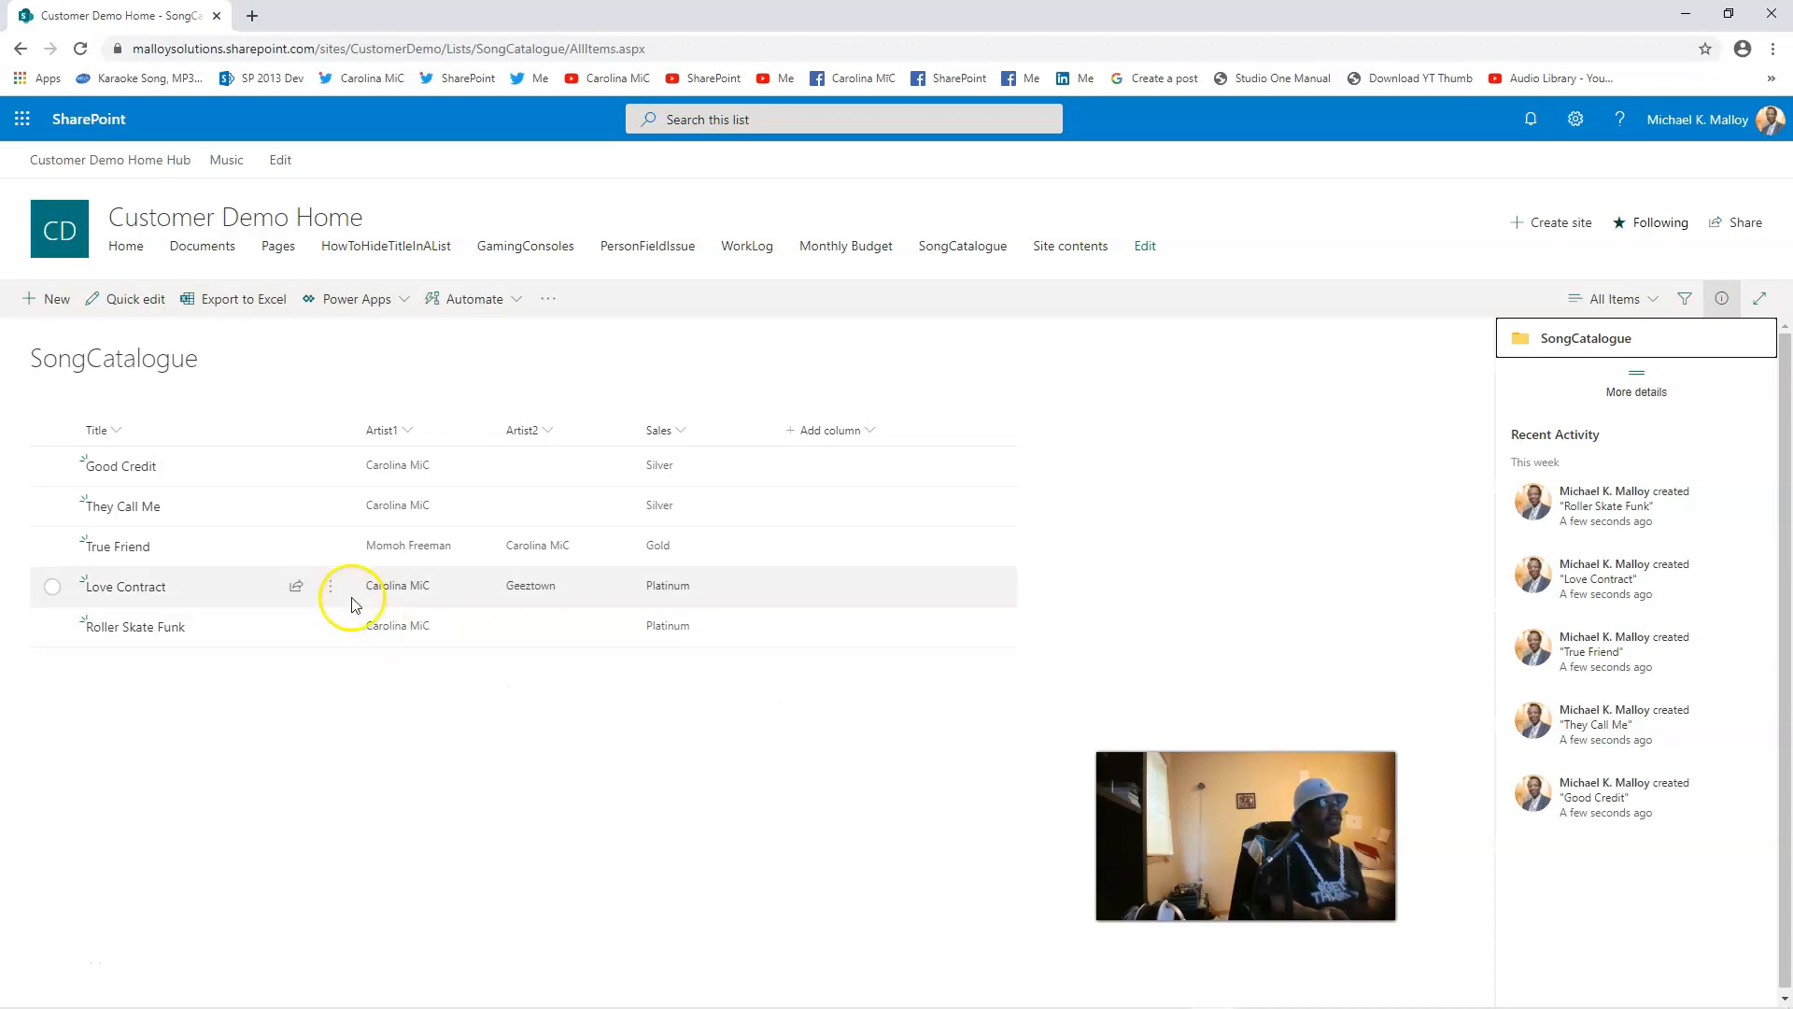
Step: Start a new item titled 'Maple Syrup' and enter C in Artist1 to list its suggested values
left_click(47, 300)
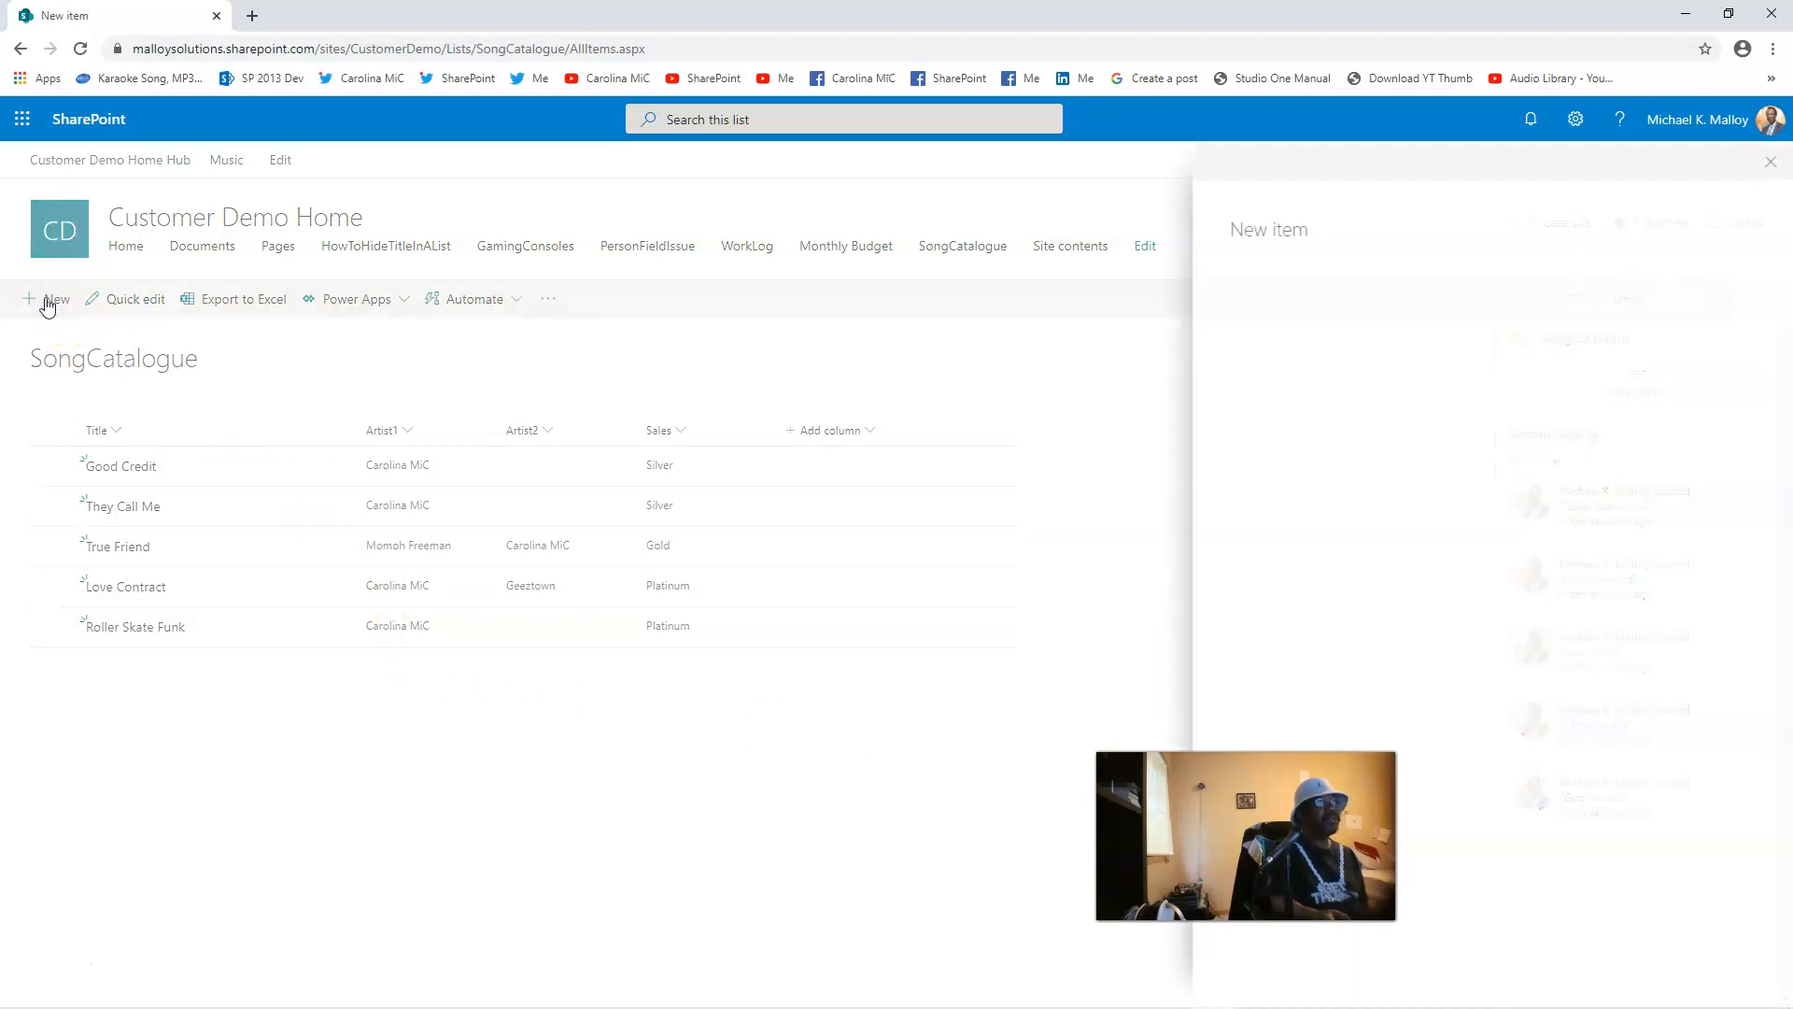
left_click(1277, 297)
type("Maple Syrup")
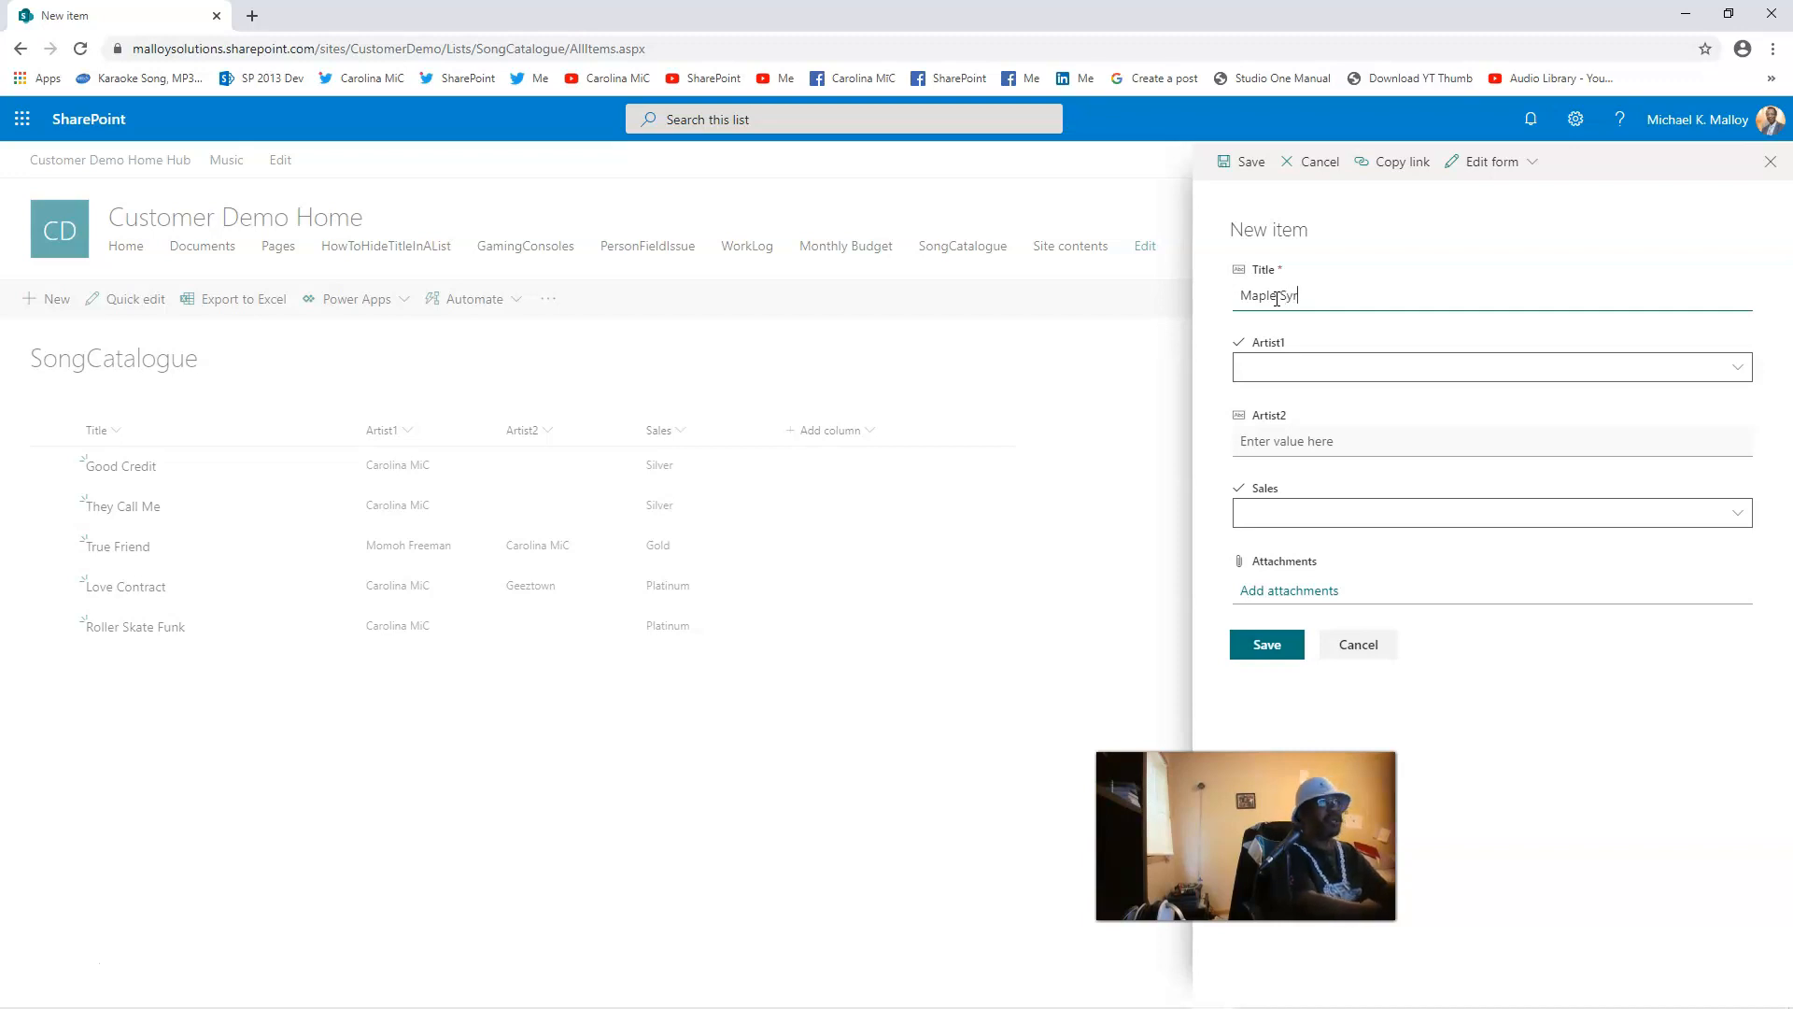
left_click(1258, 370)
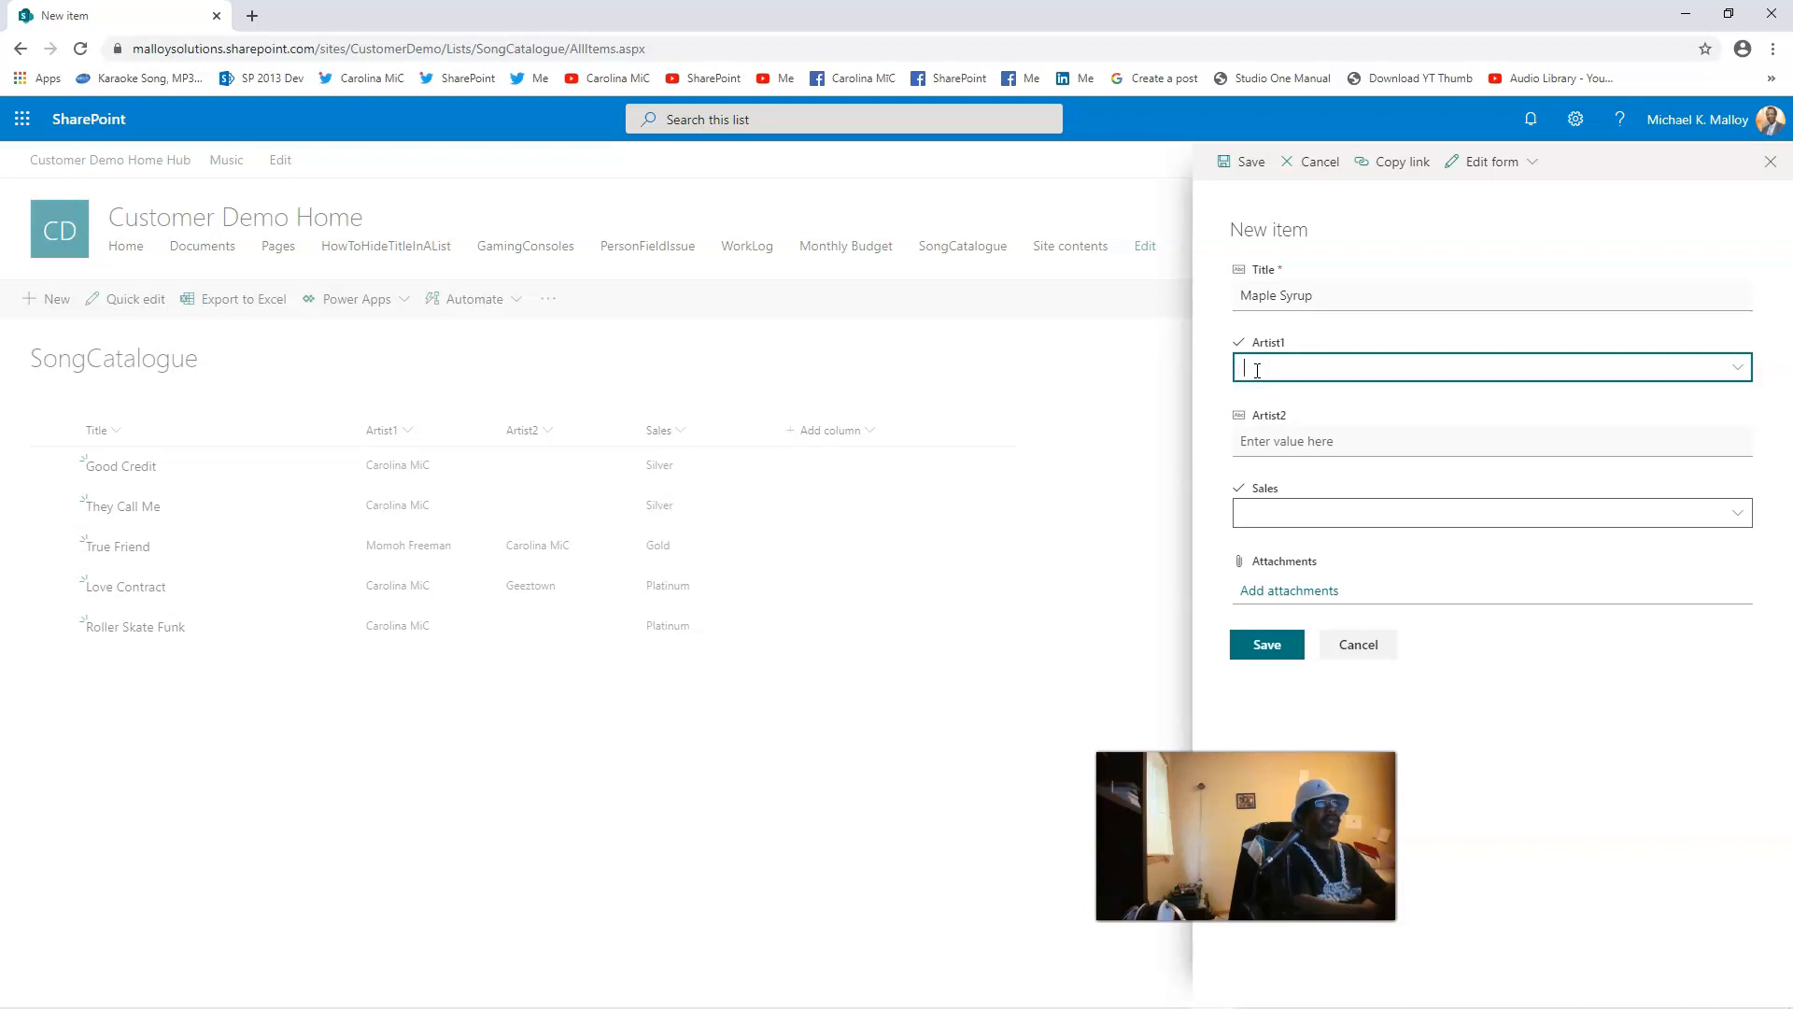
type("Carolina MiC")
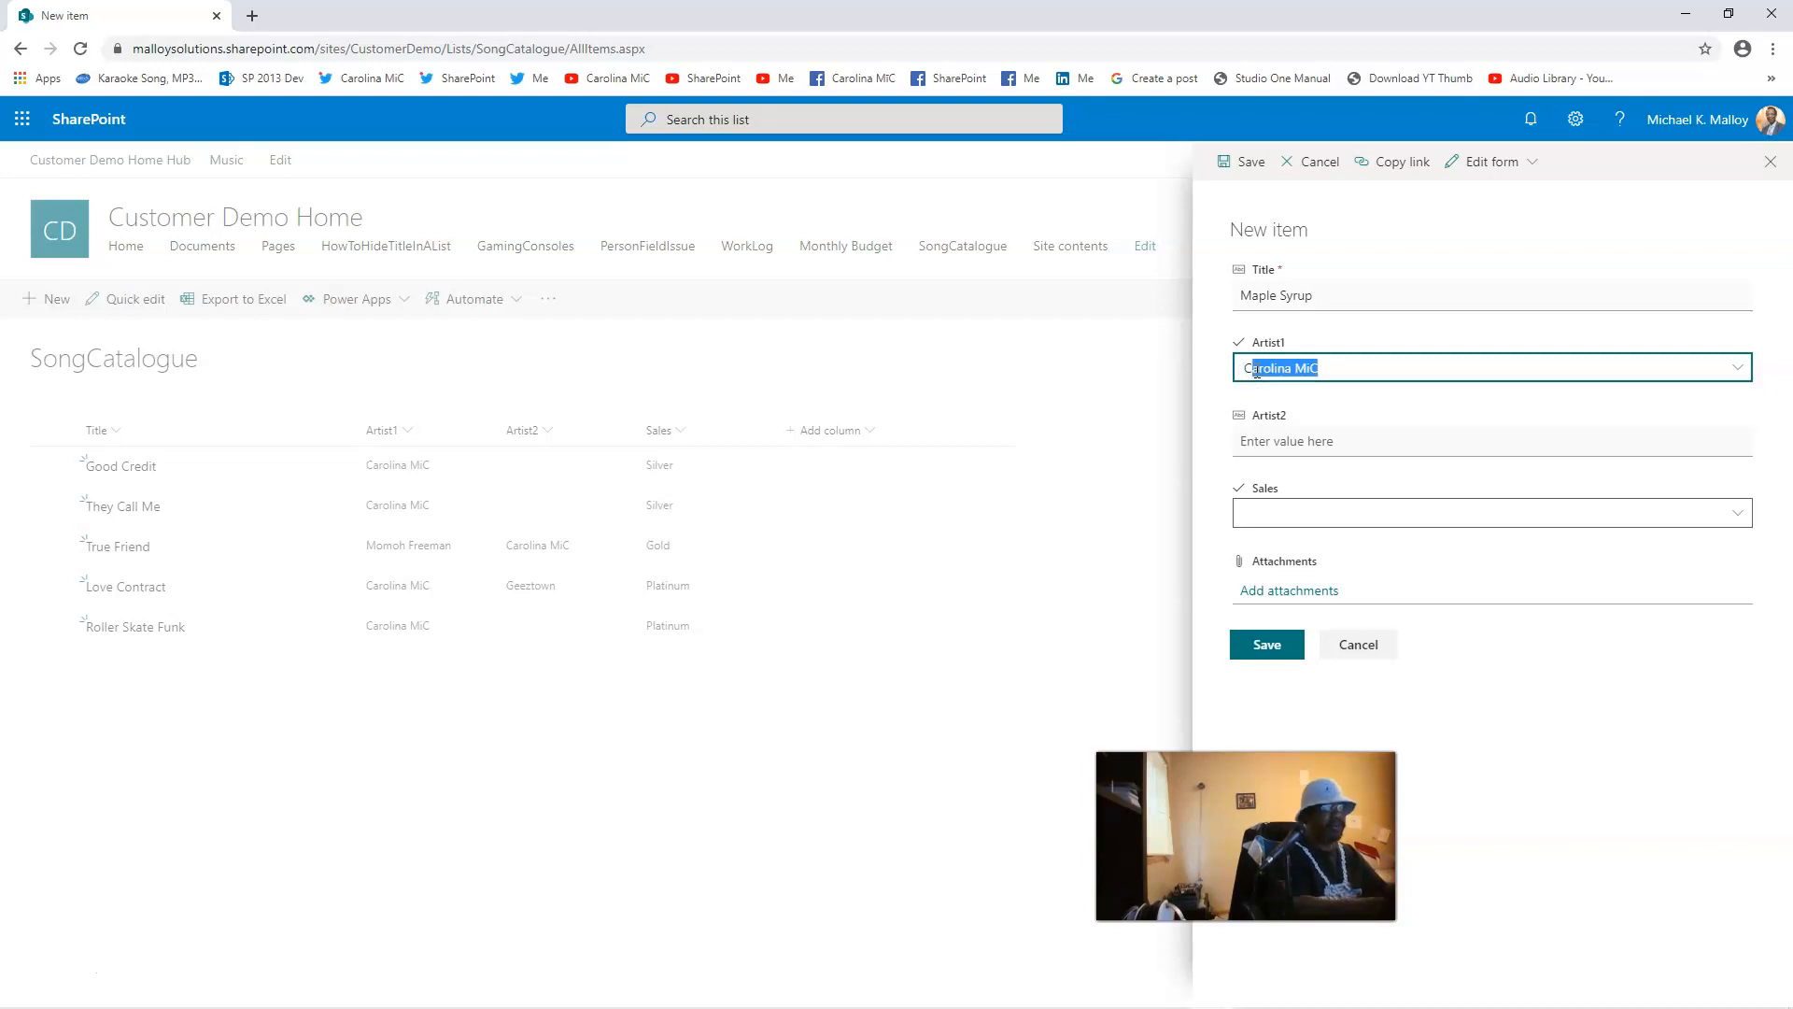
left_click(1739, 368)
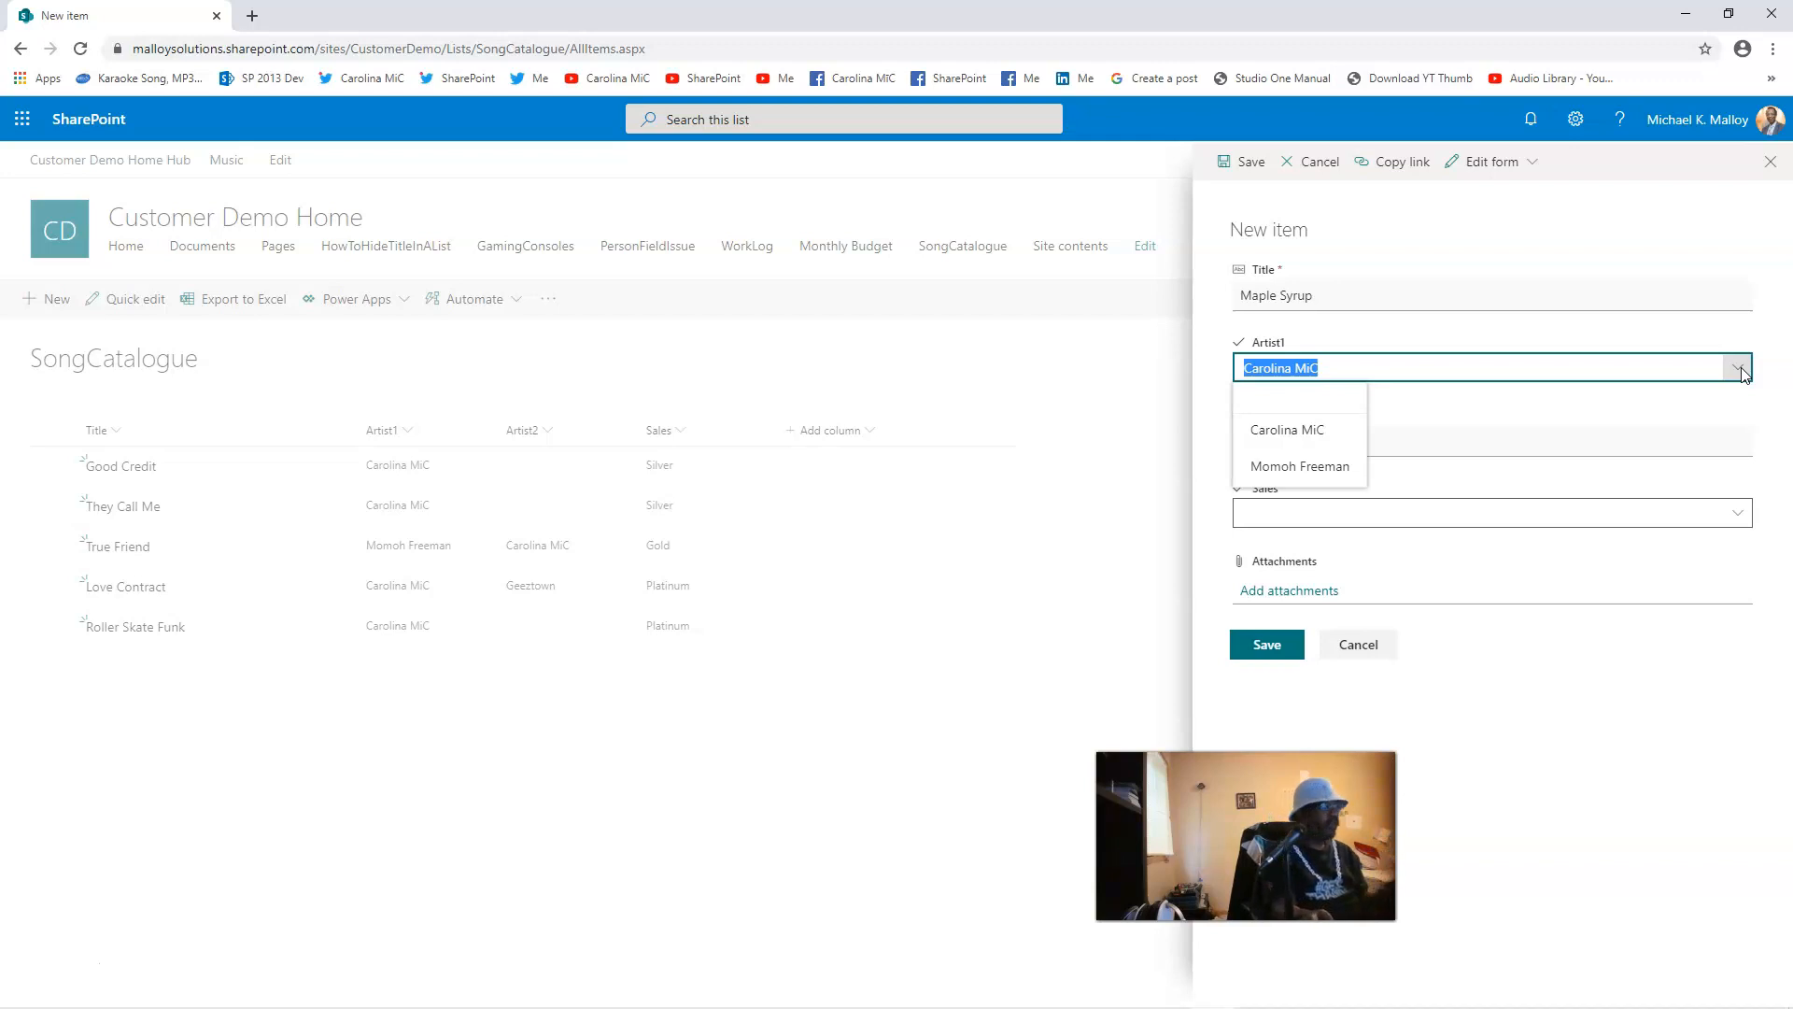
Step: Clear the Artist1 suggestion, set Sales to Platinum, and save the Maple Syrup item
mouse_move(776, 1000)
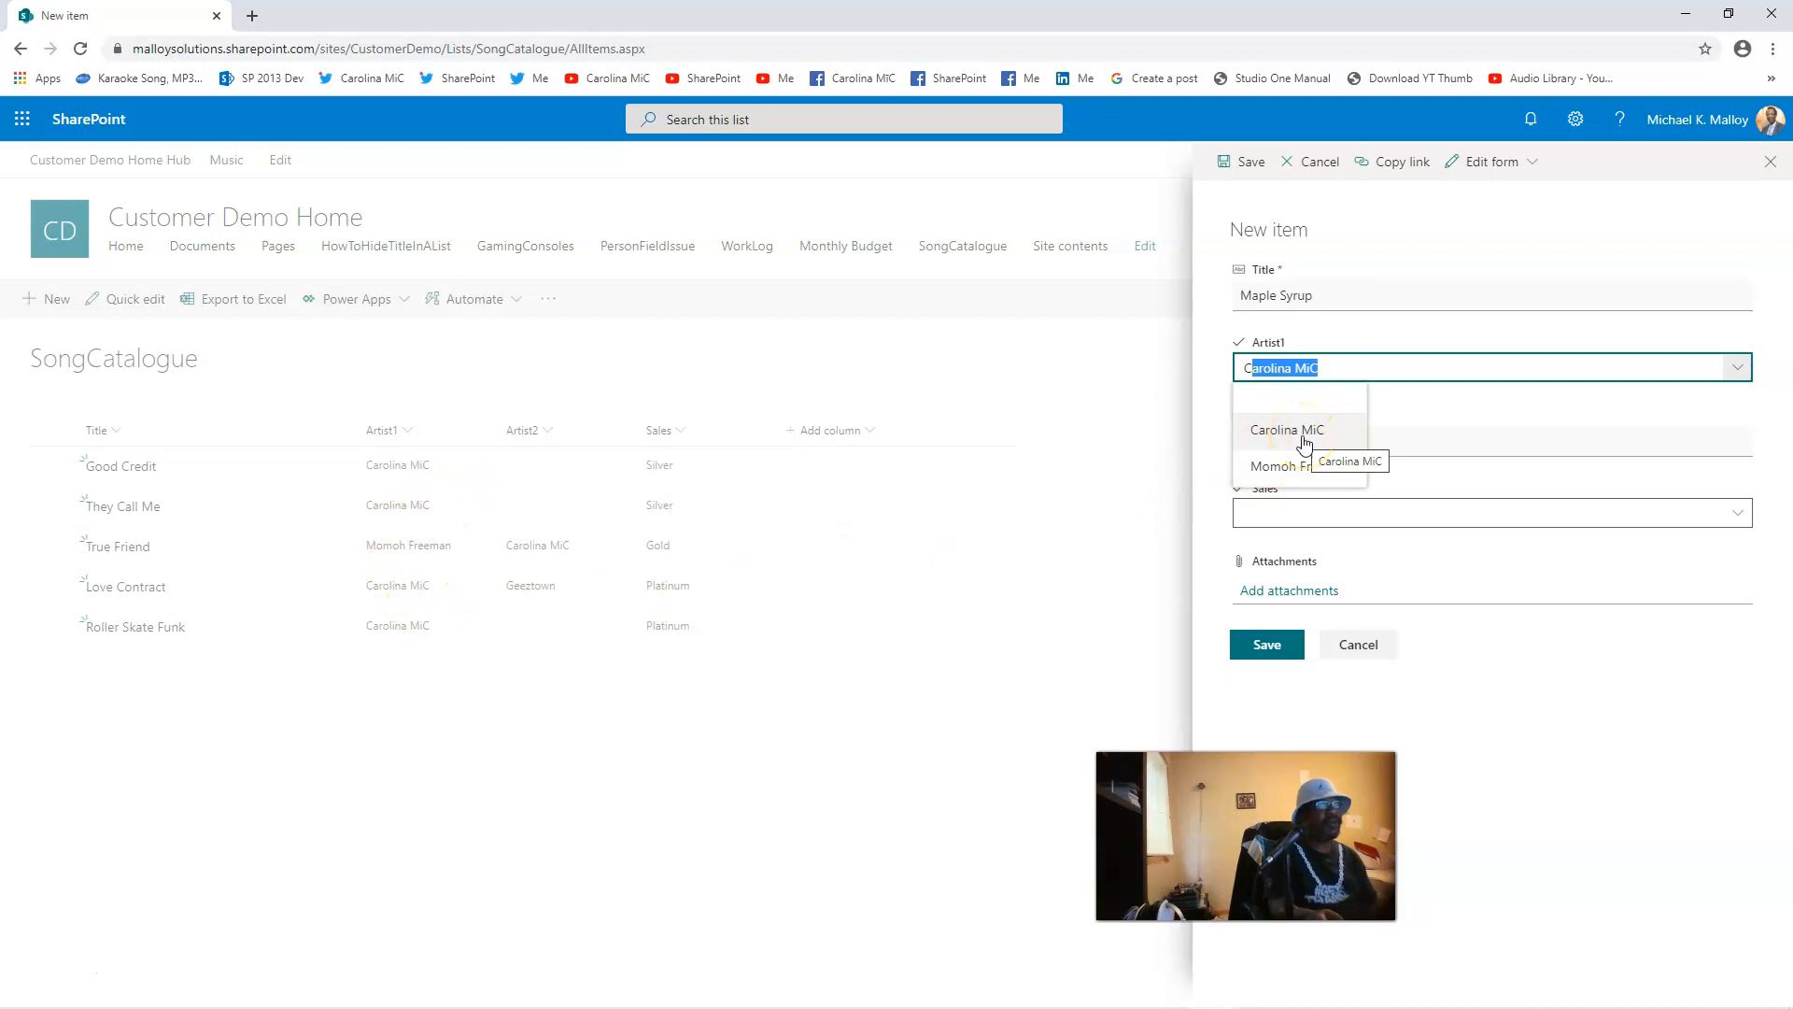
key("Escape")
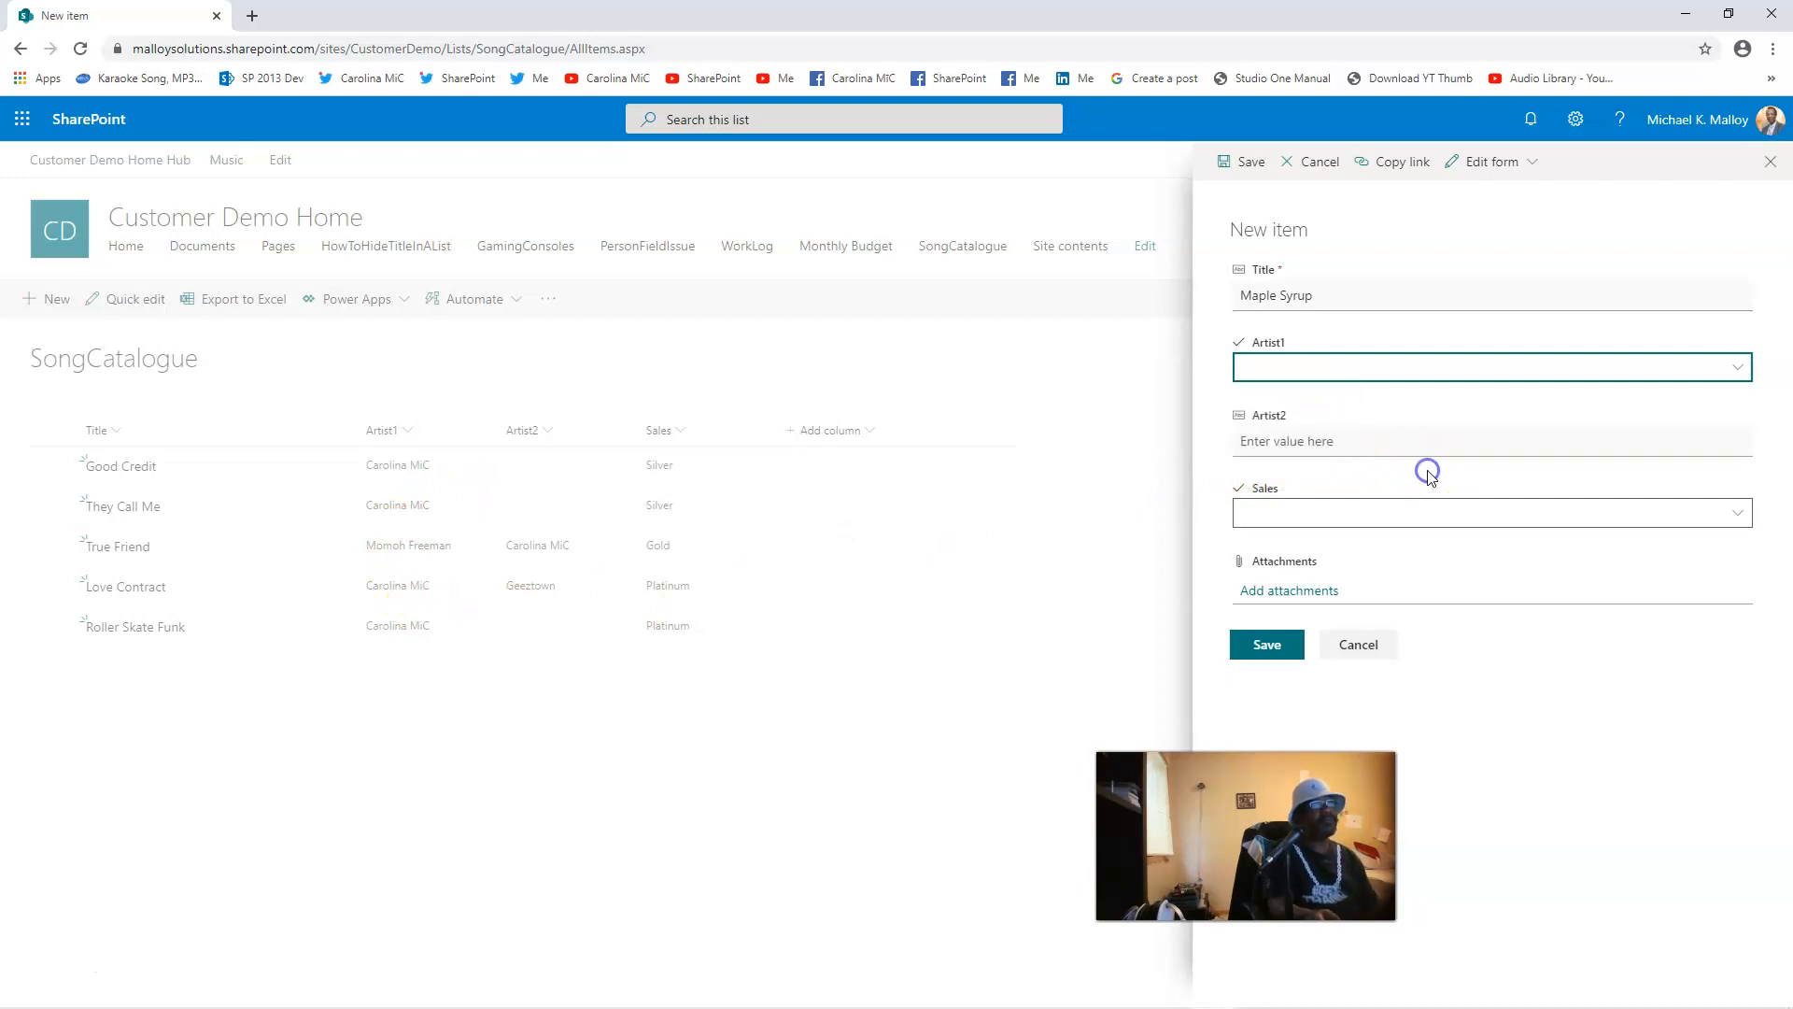
left_click(1253, 512)
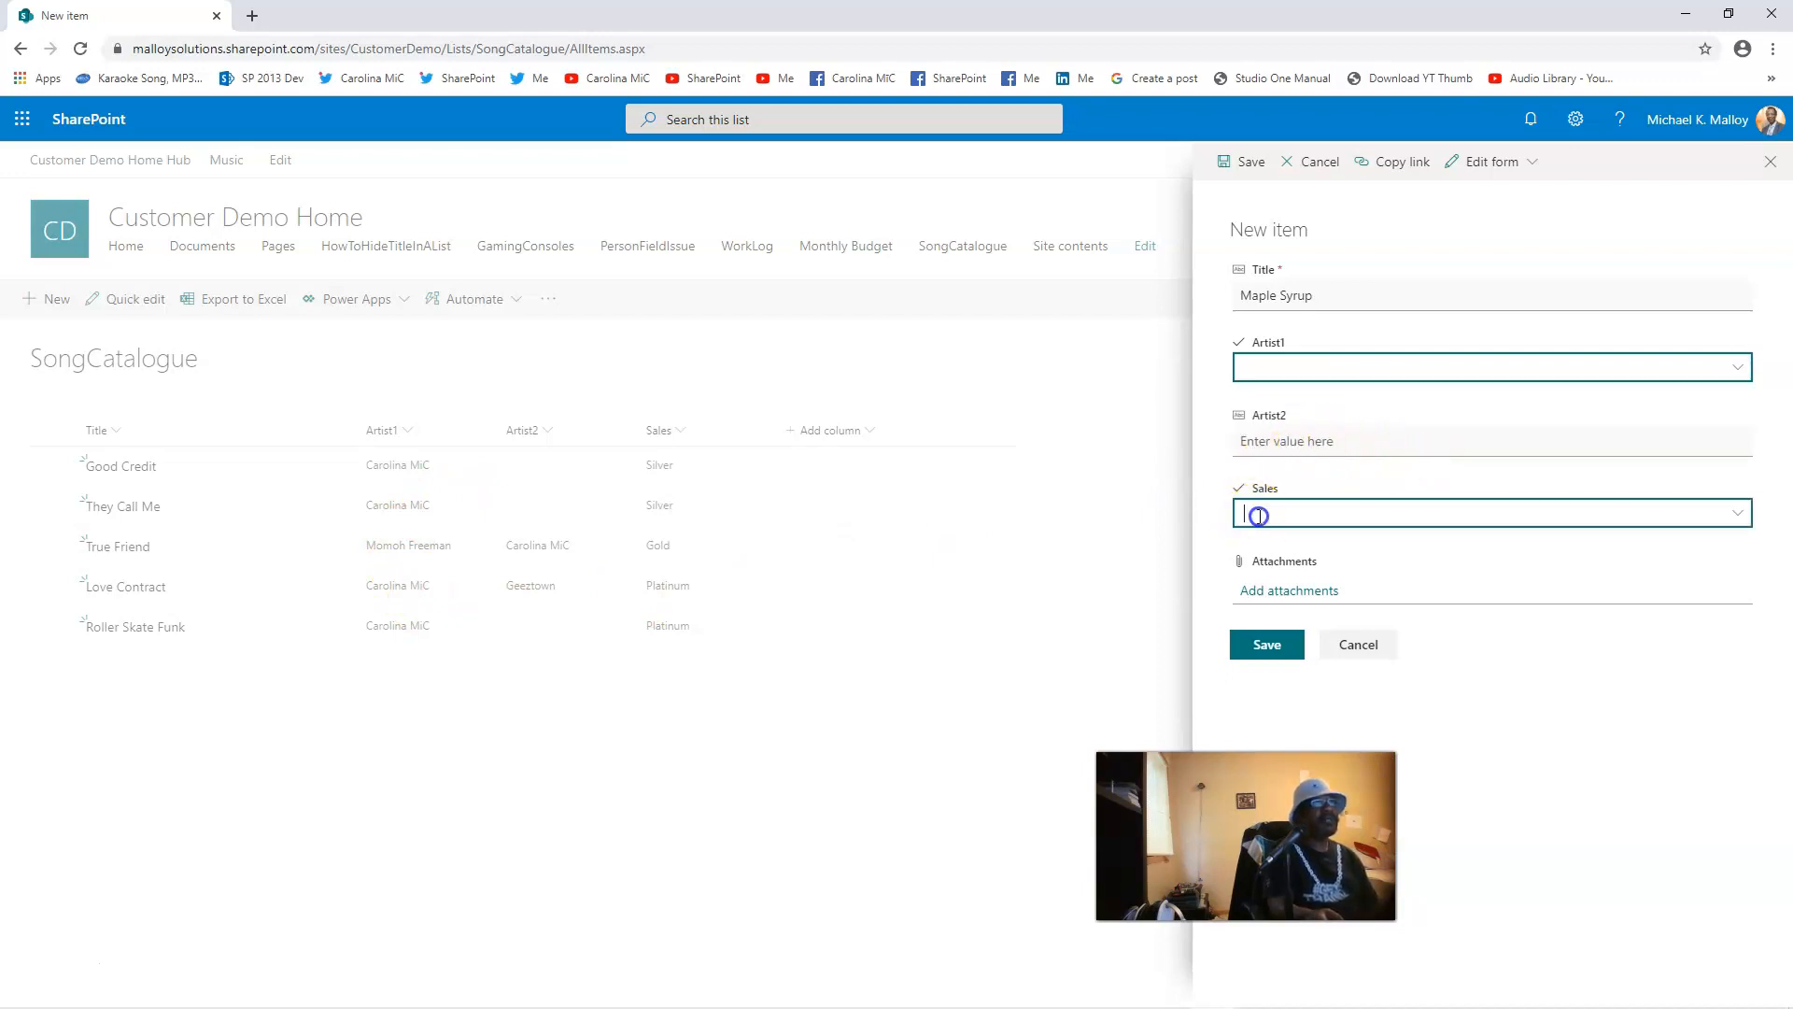
left_click(1740, 516)
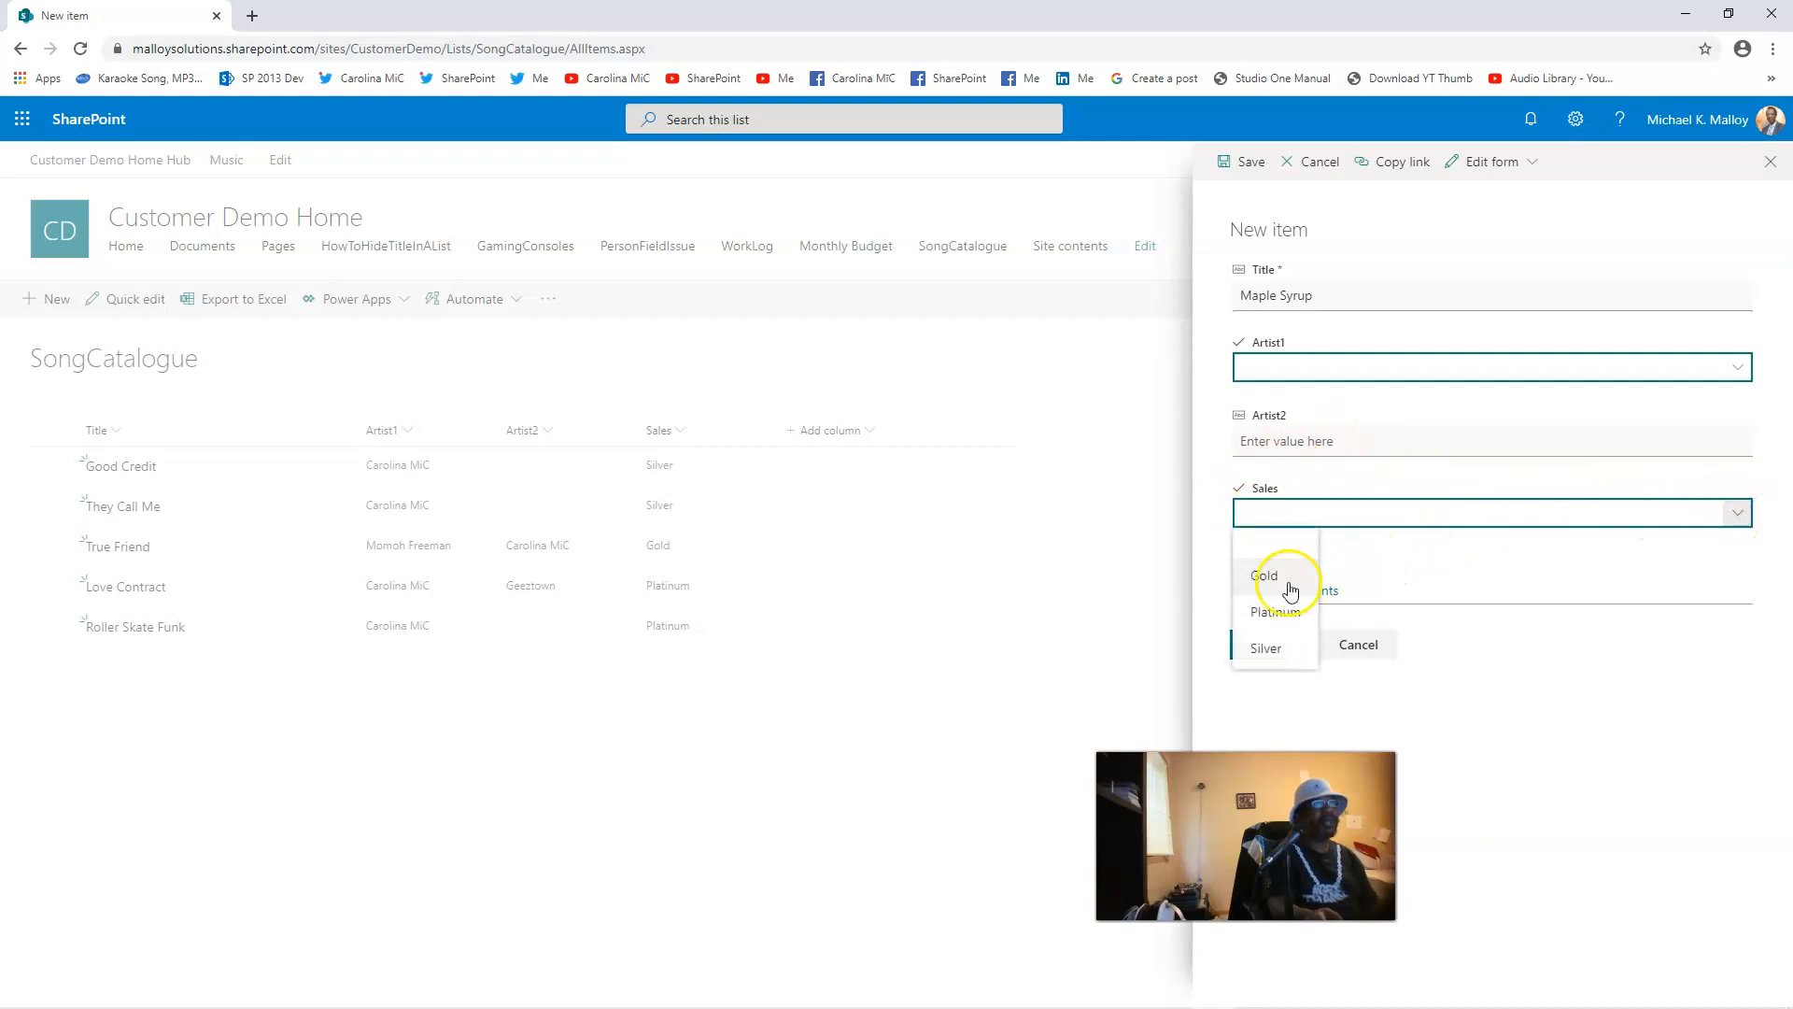
left_click(1267, 618)
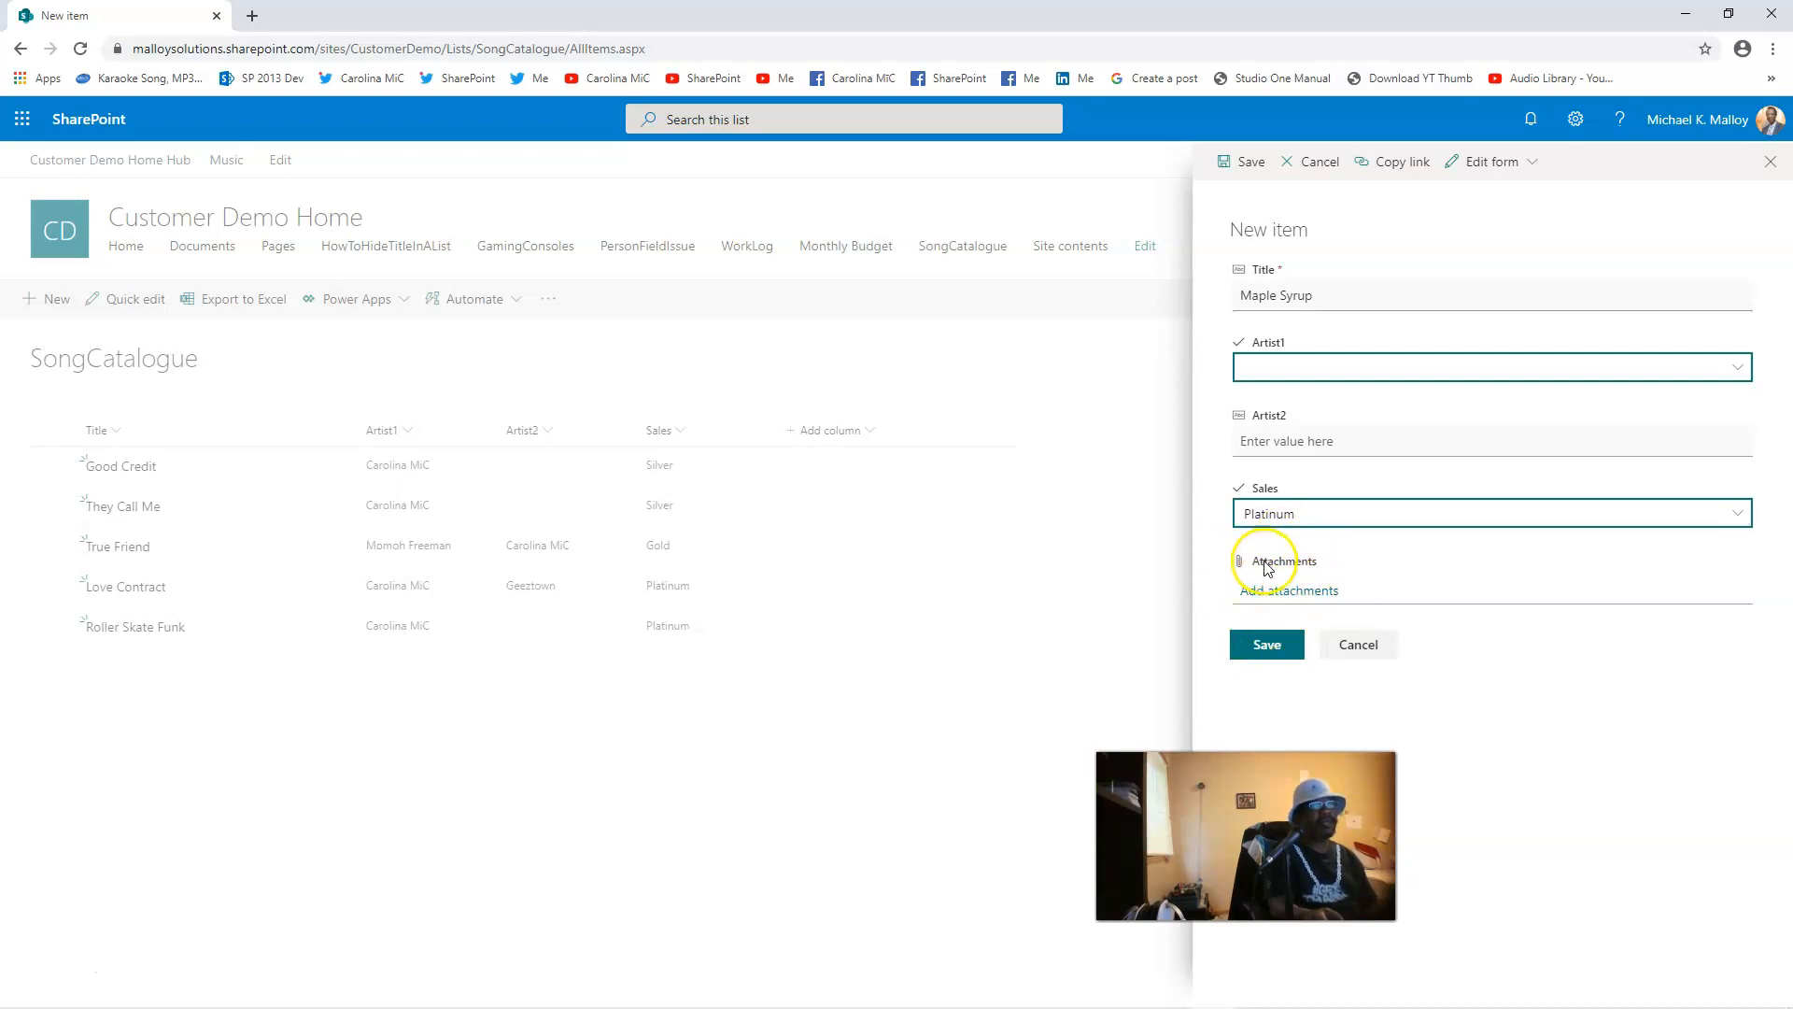
left_click(1267, 646)
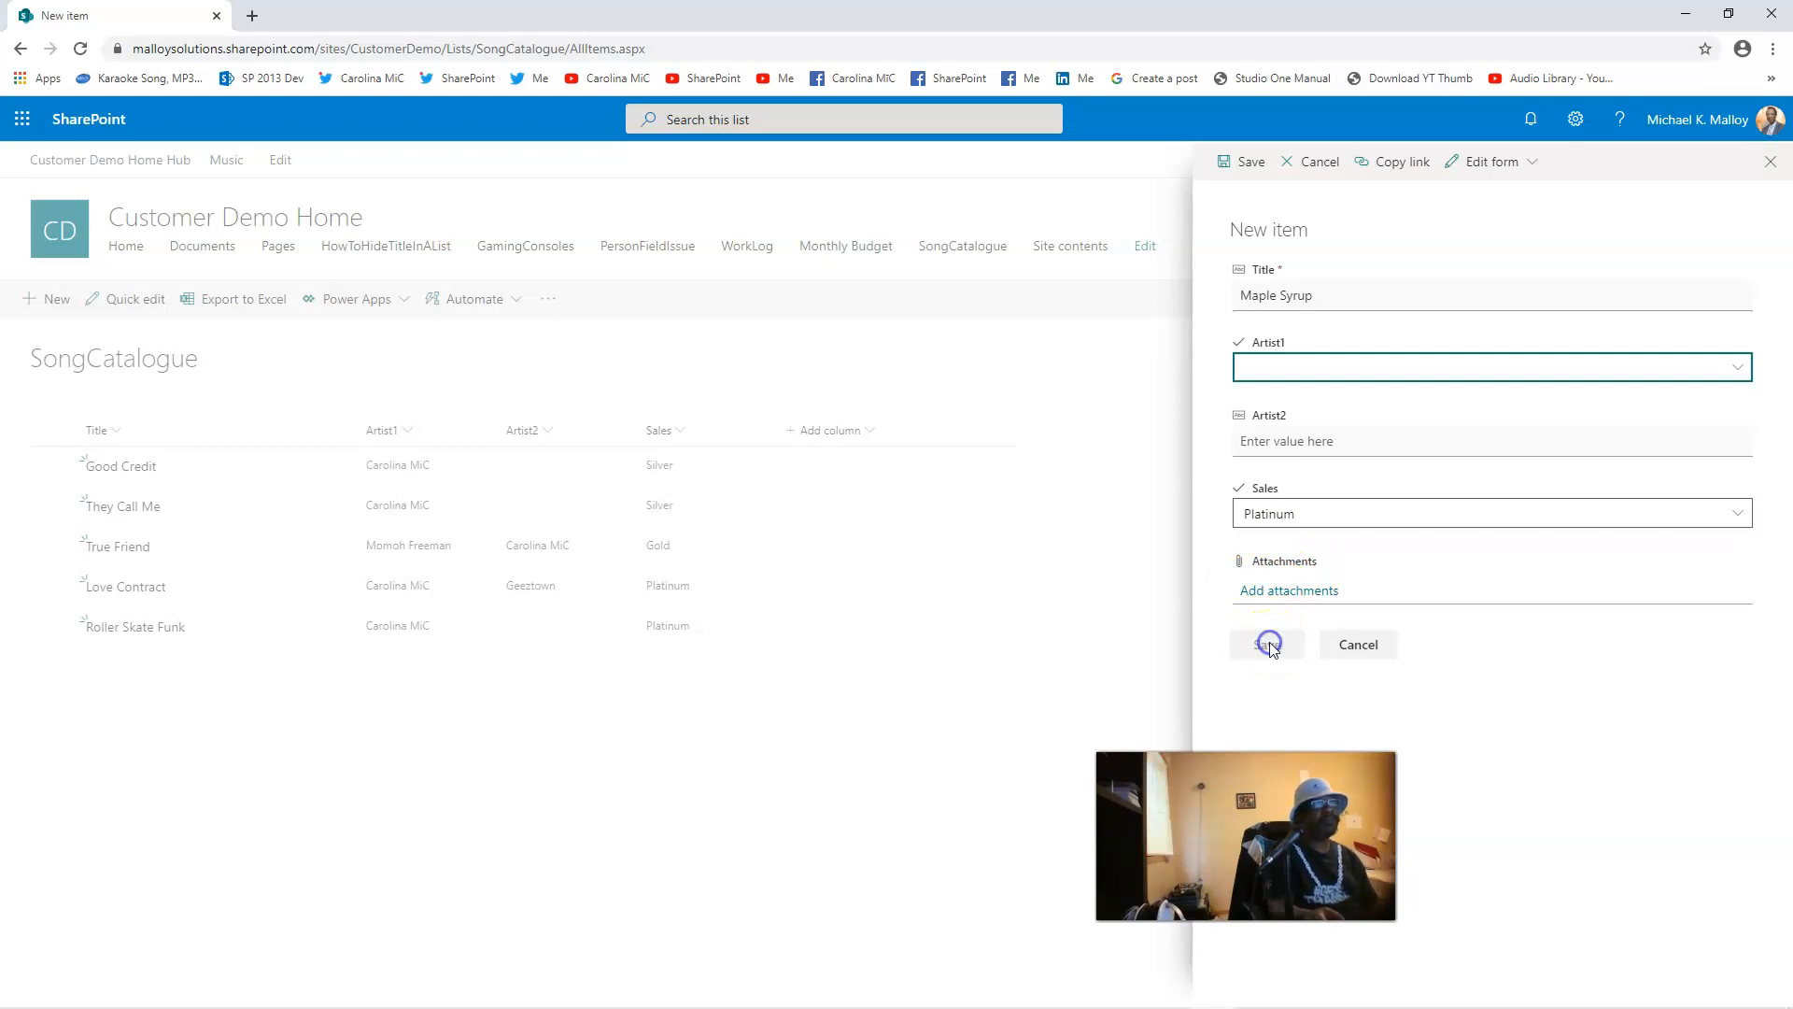
left_click(1232, 638)
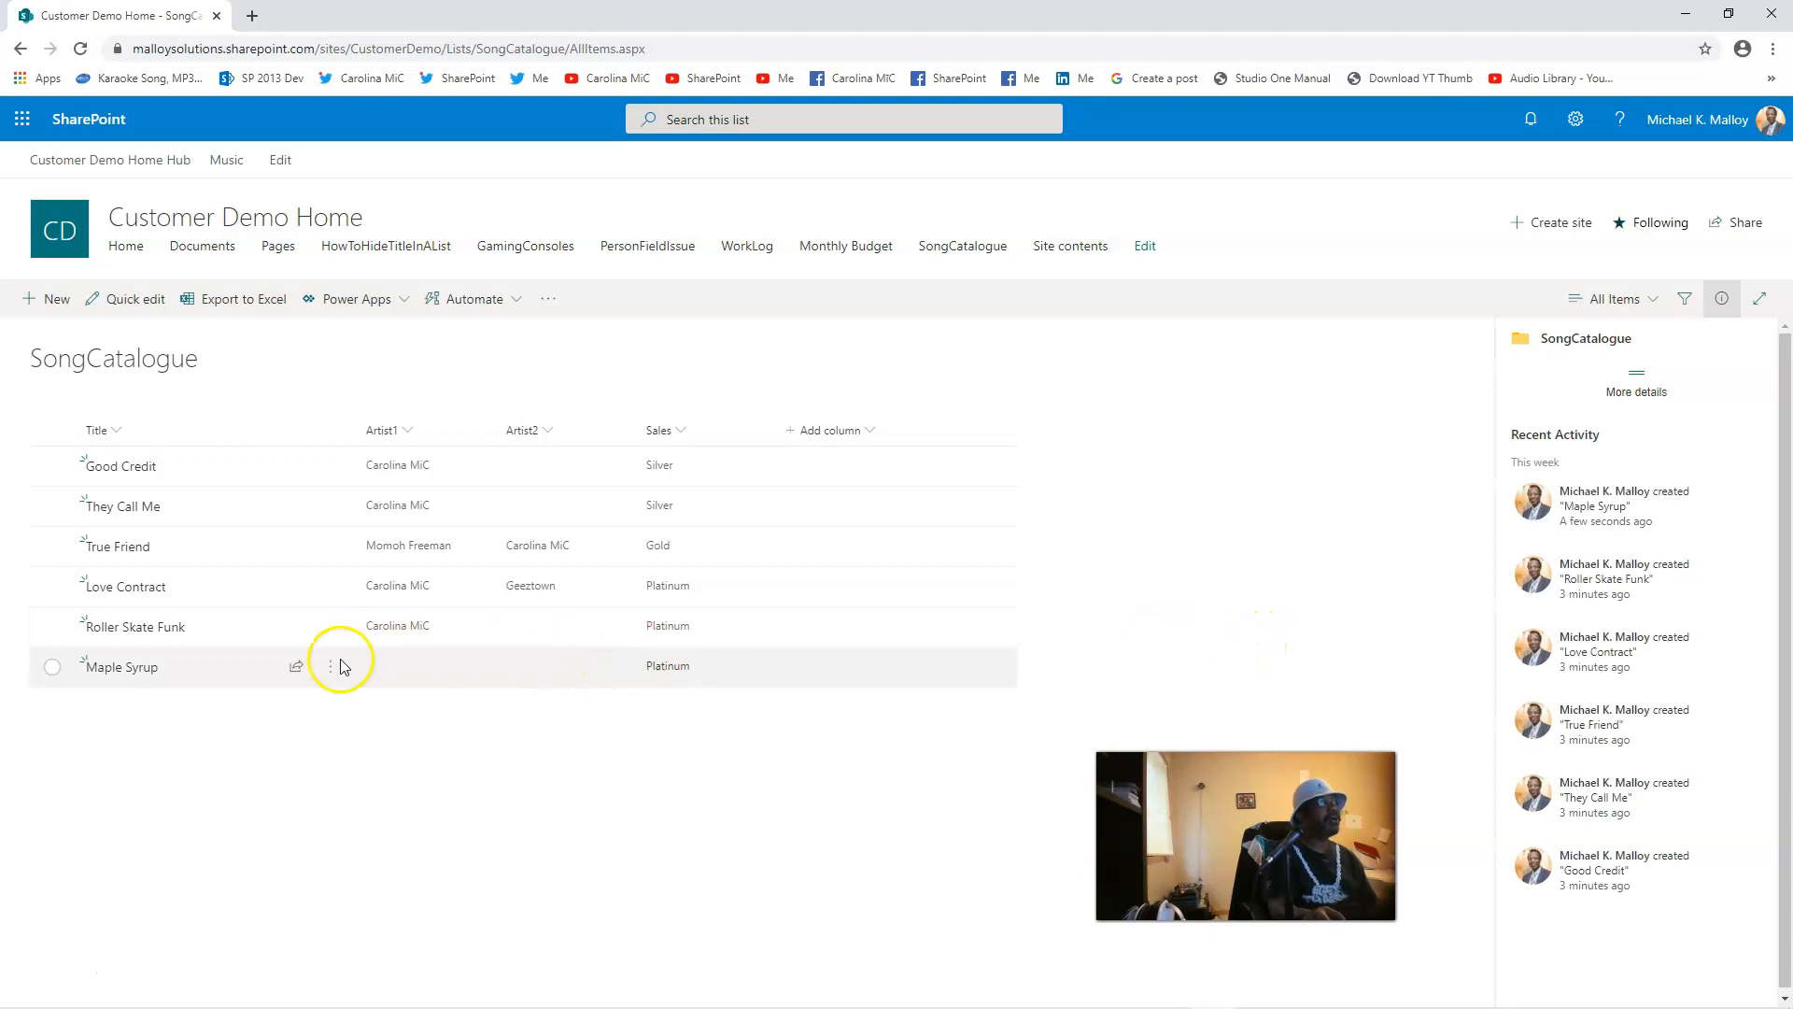
Step: Set Maple Syrup's Artist1 to Carolina MiC from the item's details pane
left_click(52, 666)
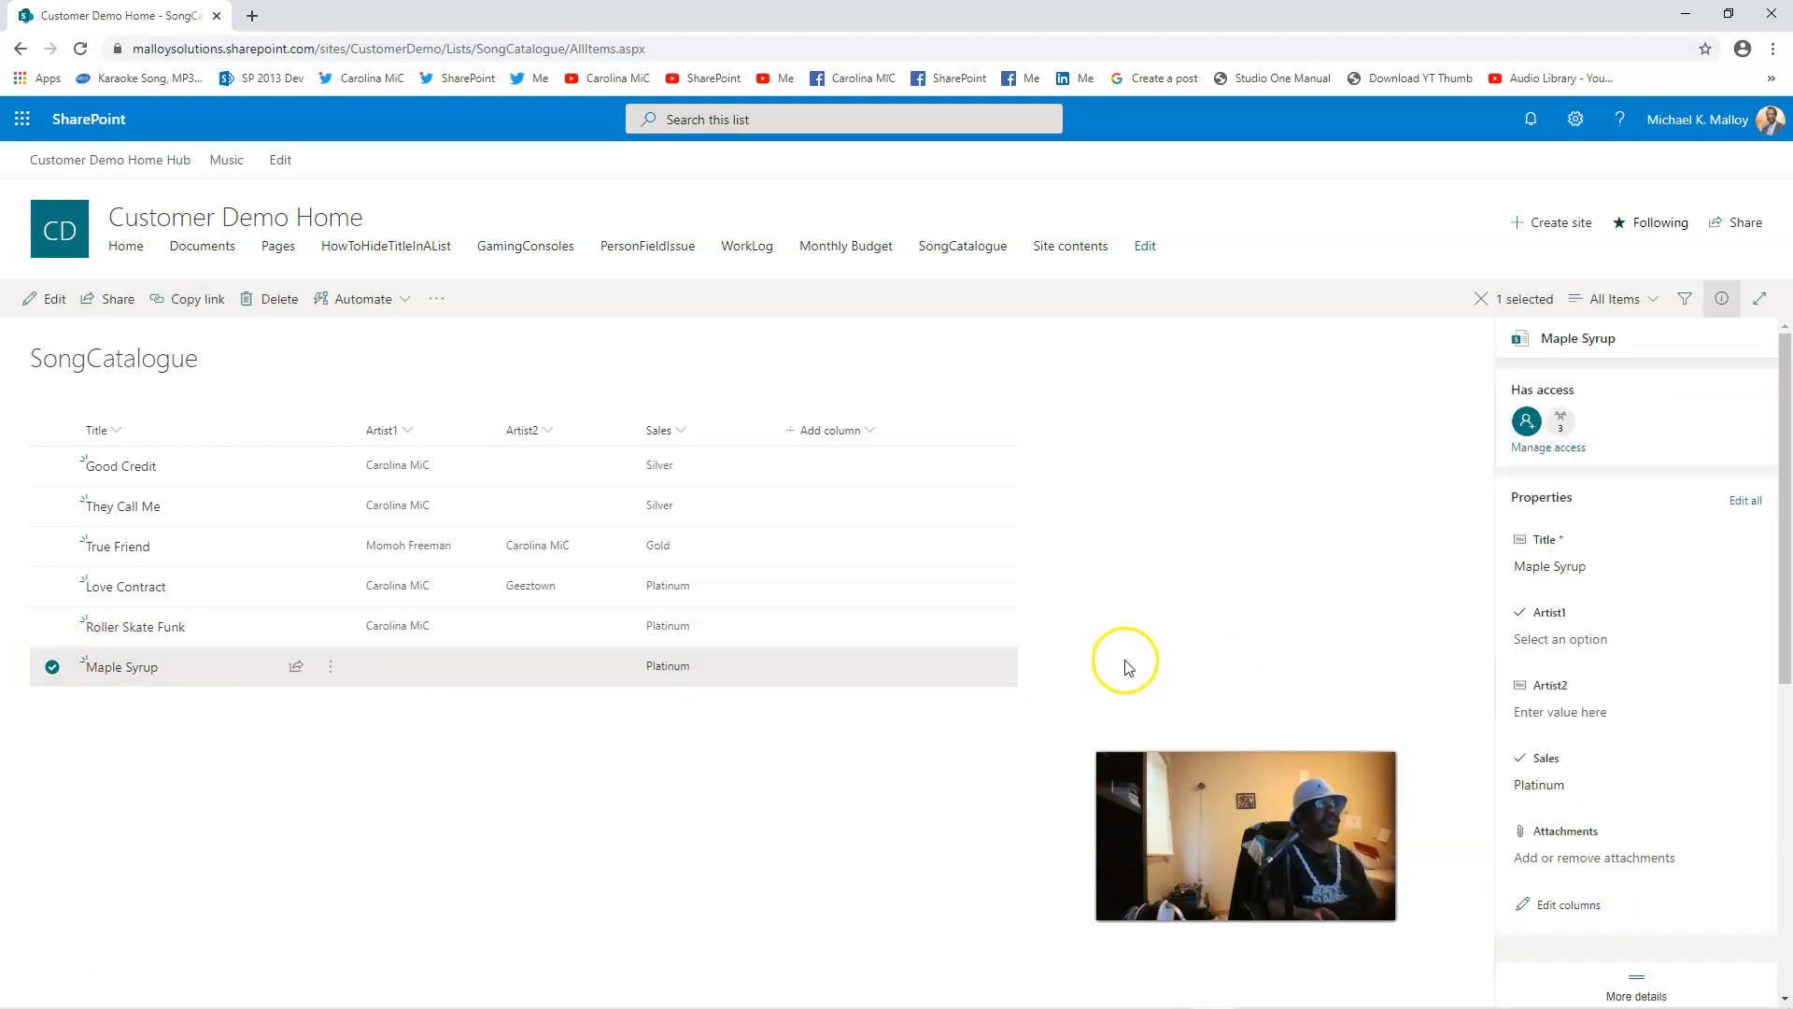
left_click(1549, 638)
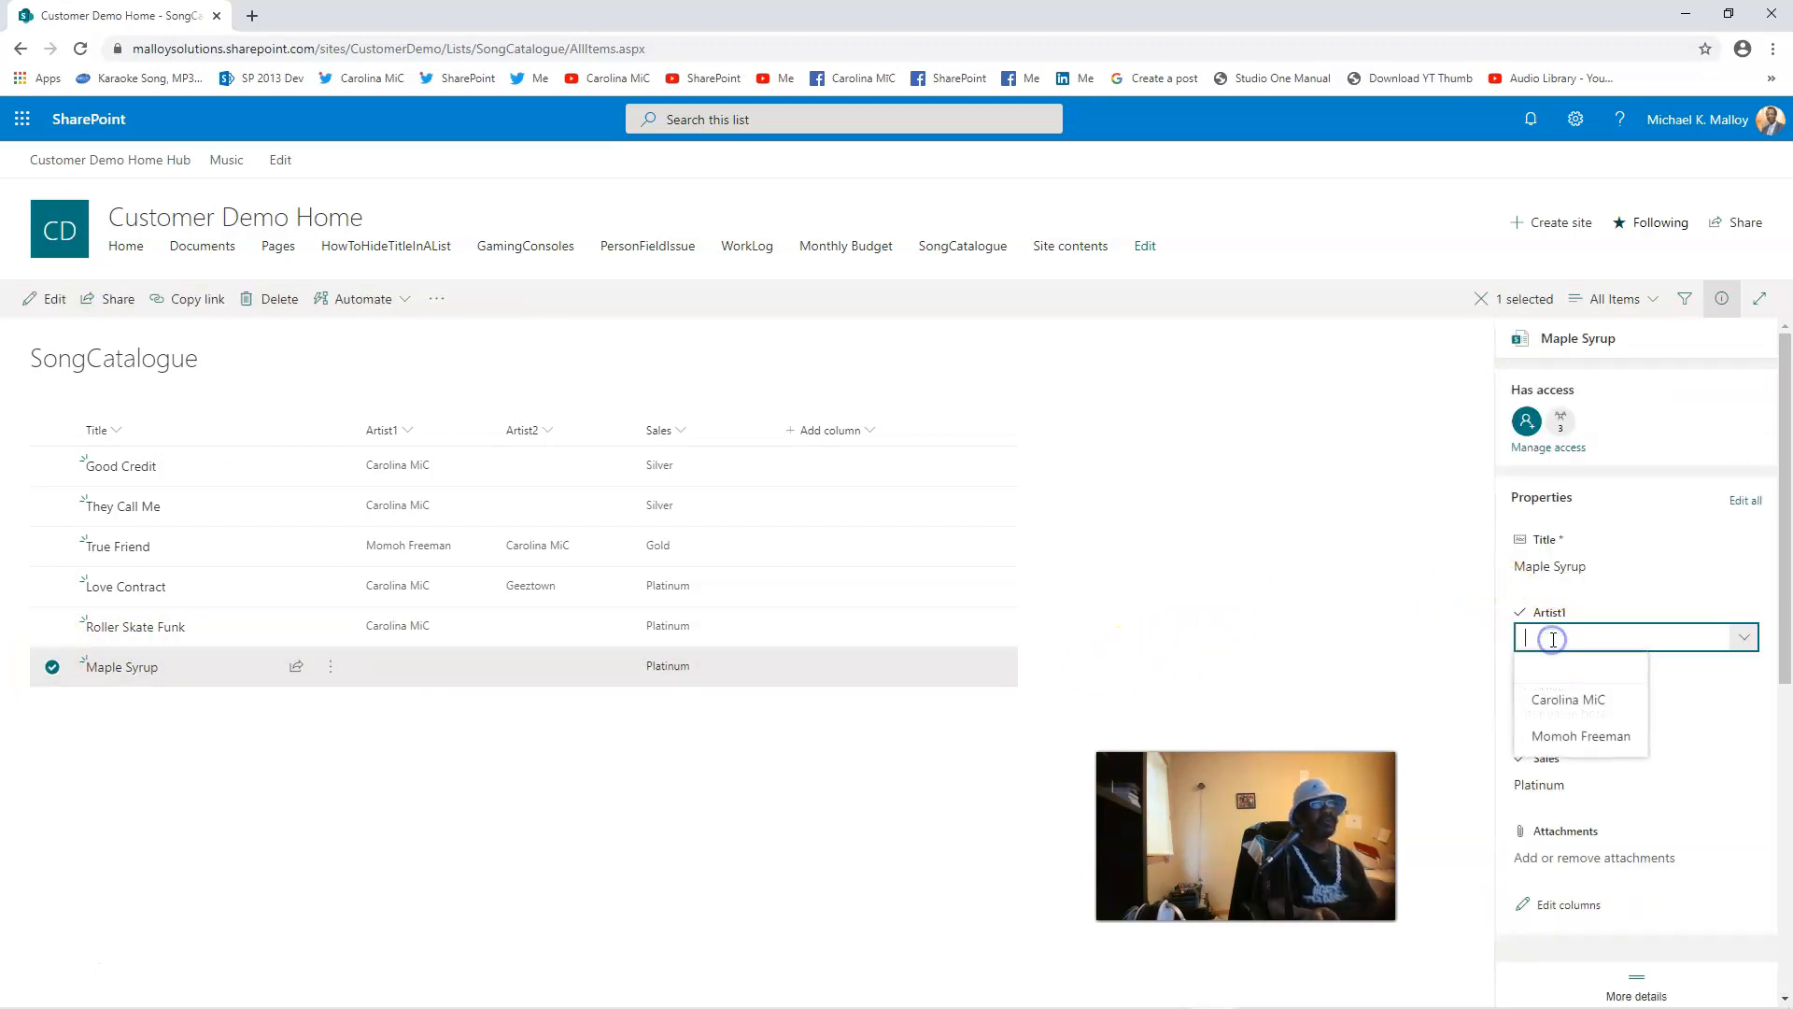
left_click(1558, 702)
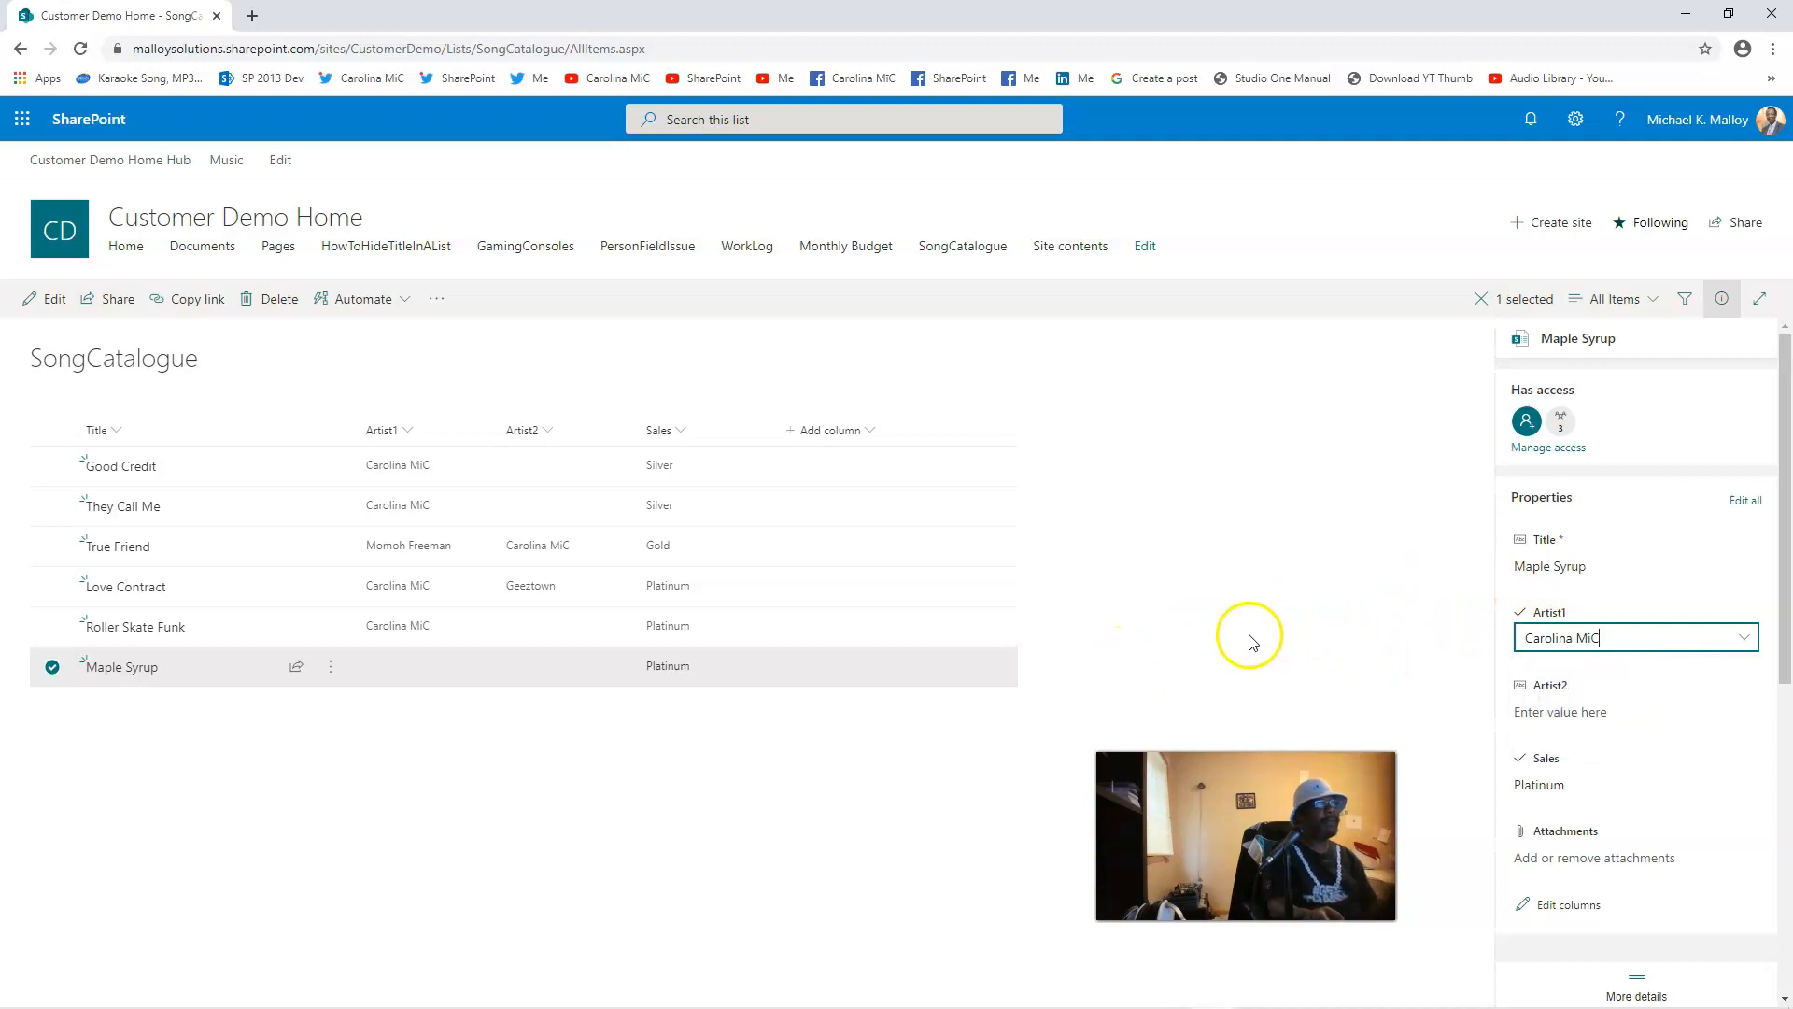
left_click(1377, 641)
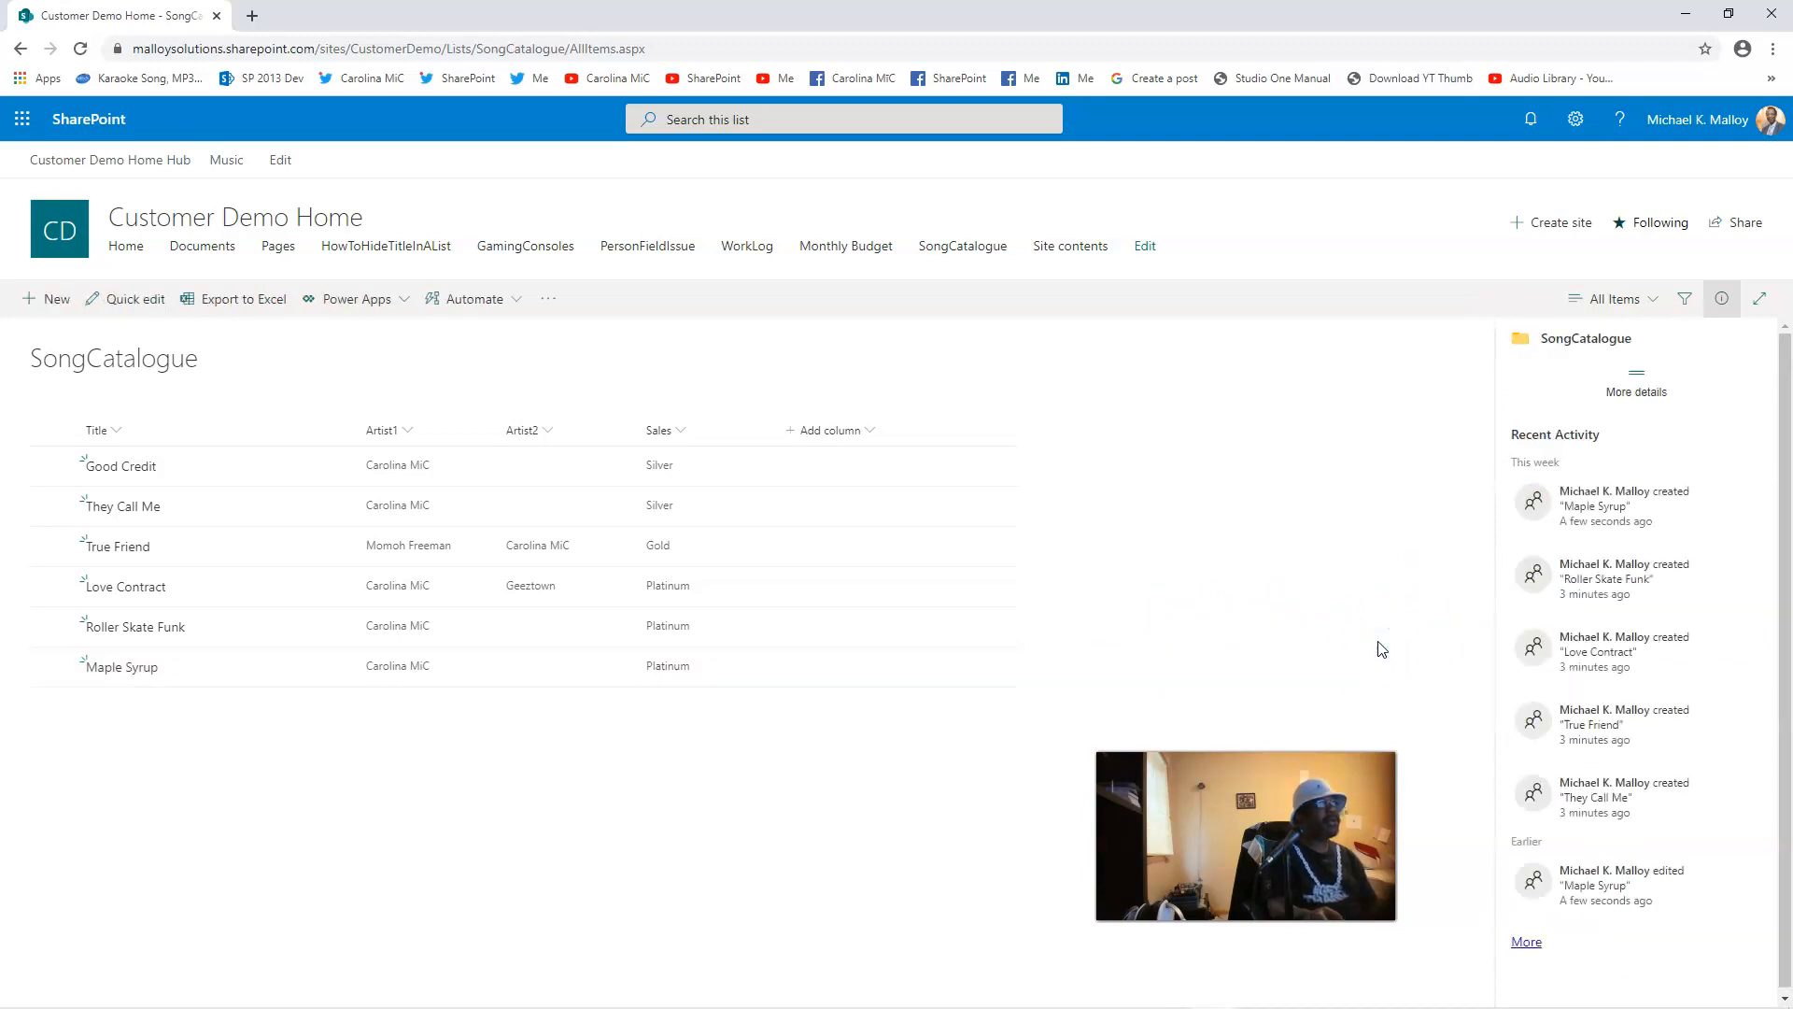